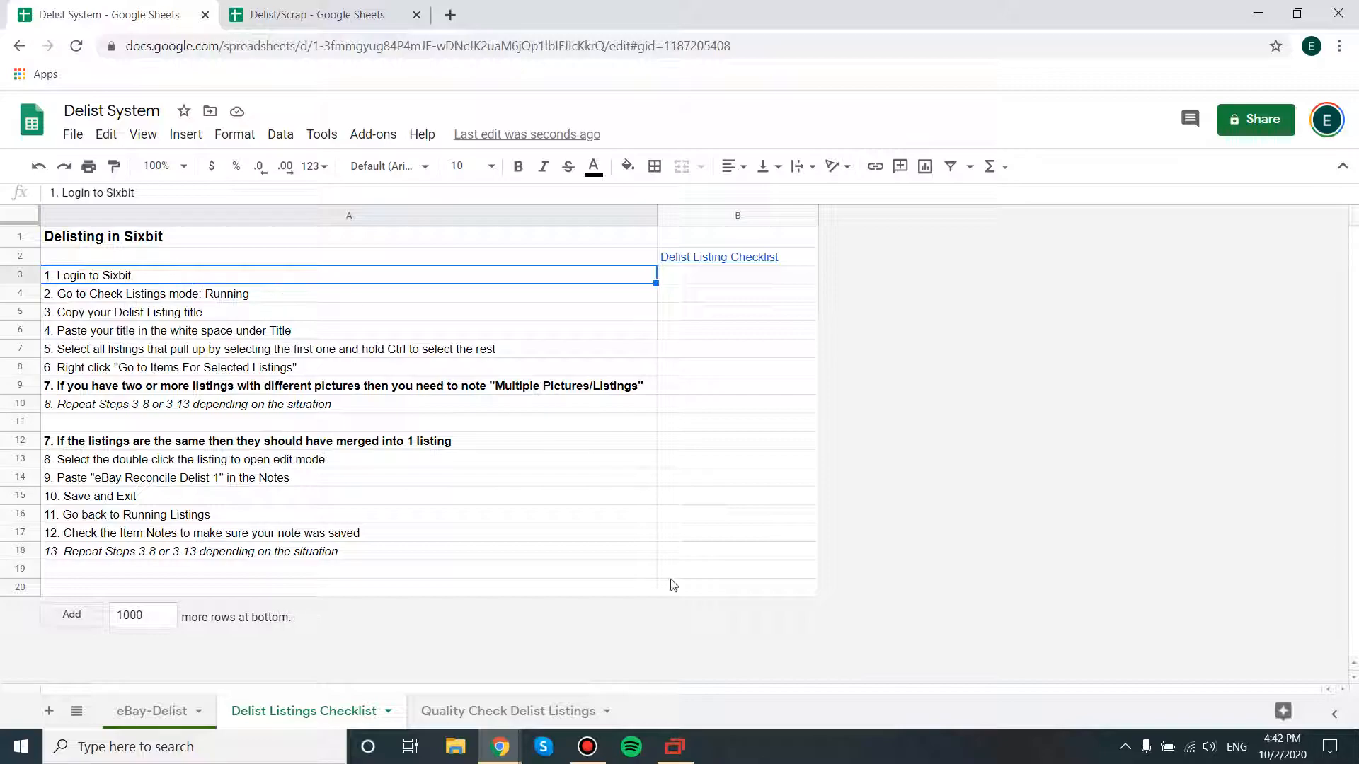
Switch to the remote computer, launch SixBit eCommerce Solution and open the running listings in Check Listings
left_click(674, 748)
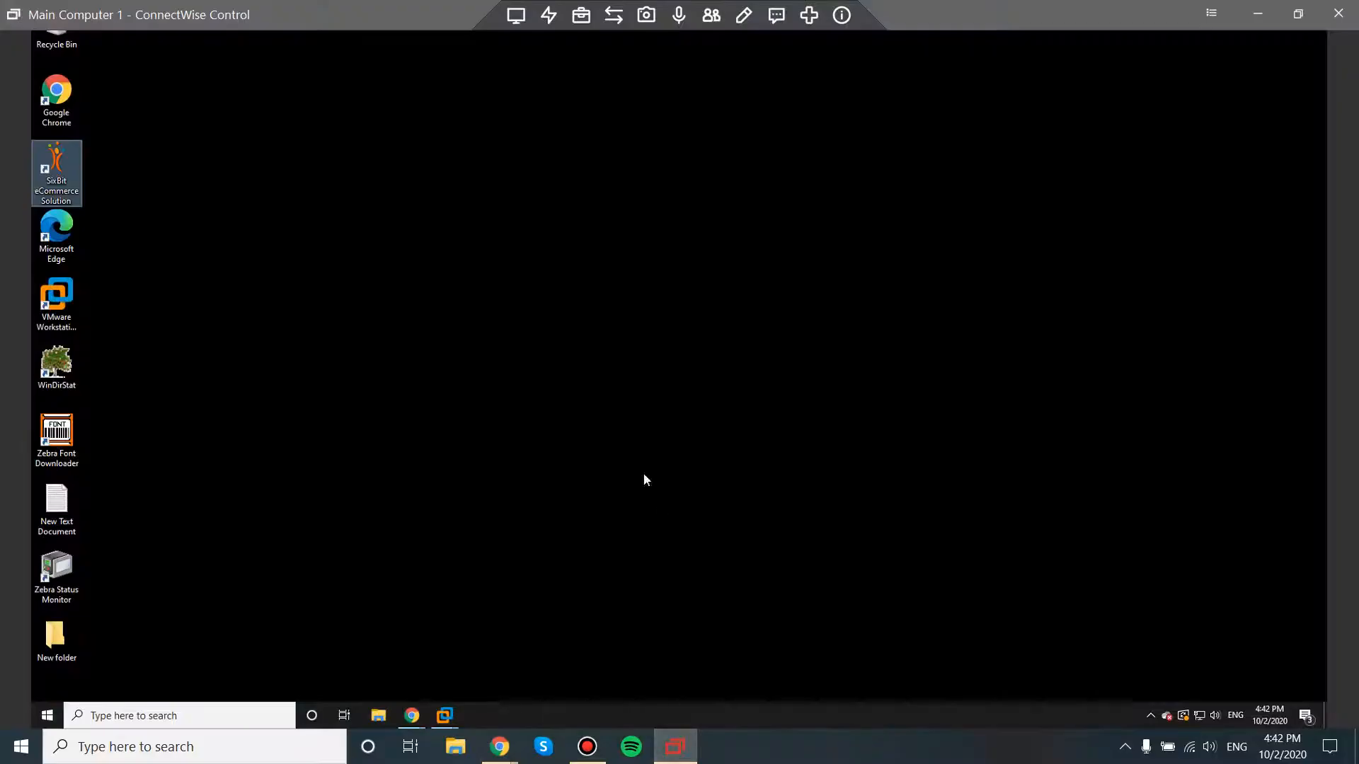
double_click(65, 168)
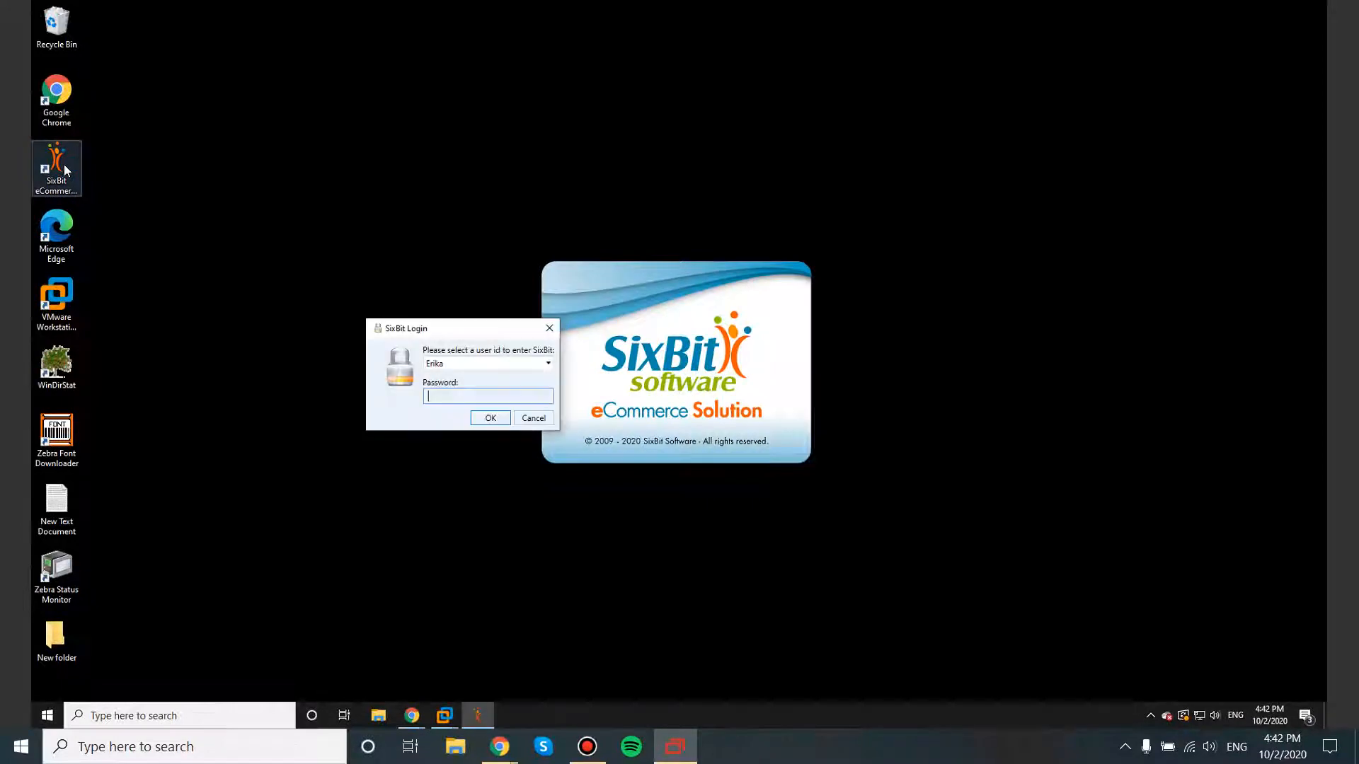
left_click(589, 747)
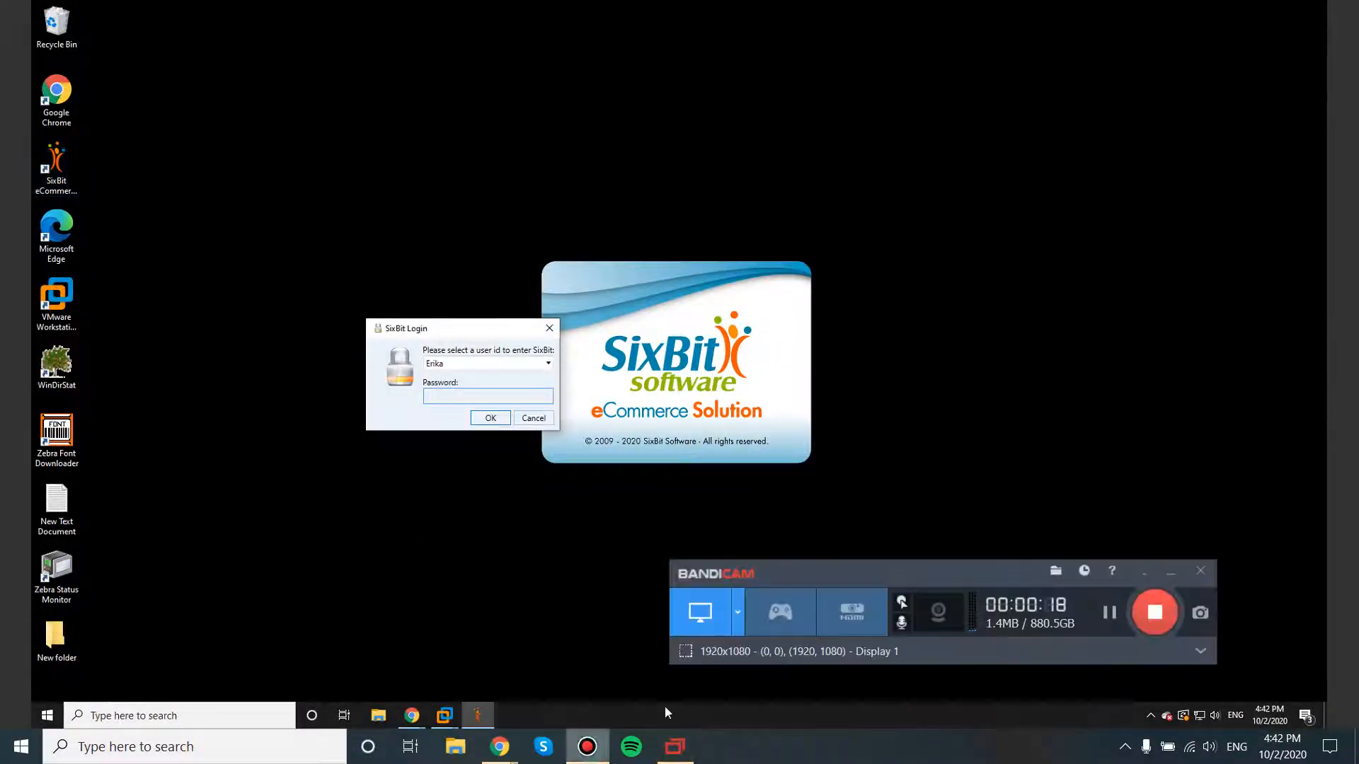
left_click(1109, 613)
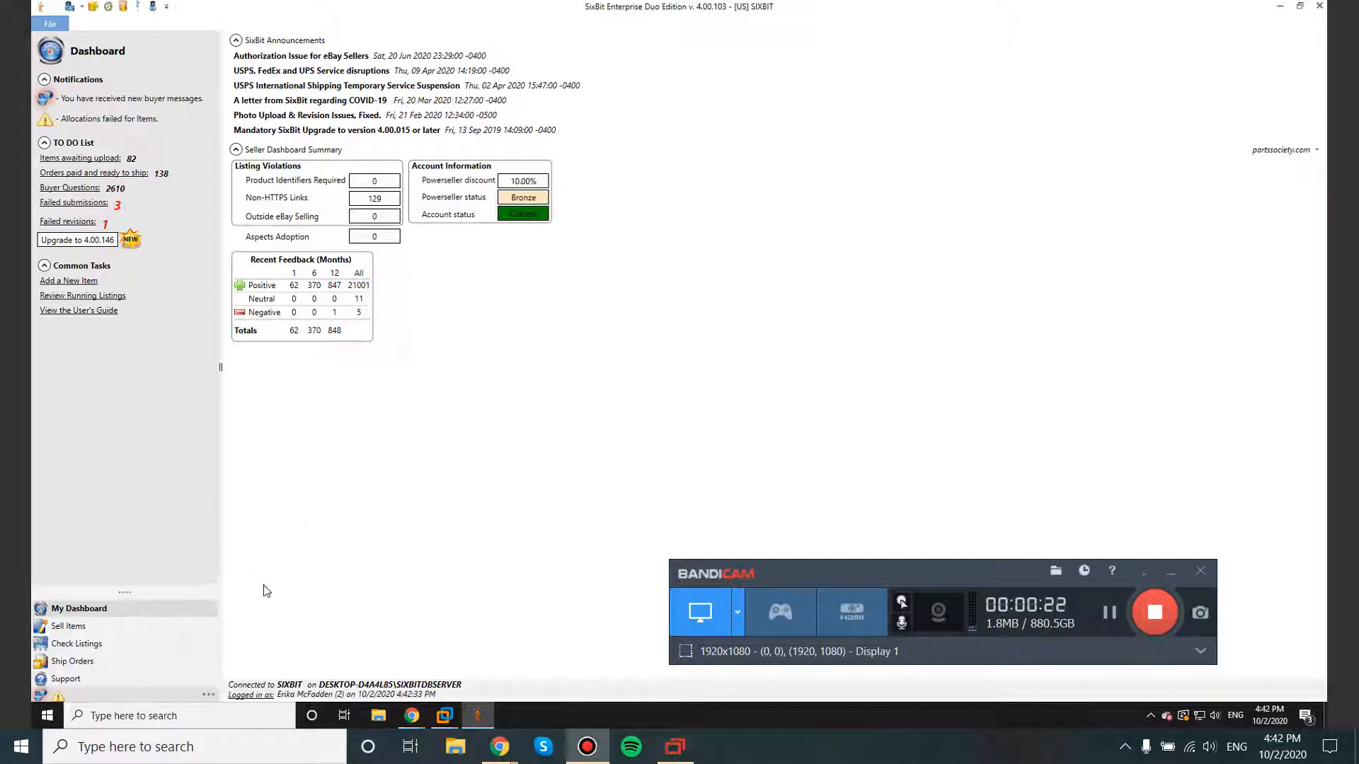
left_click(124, 646)
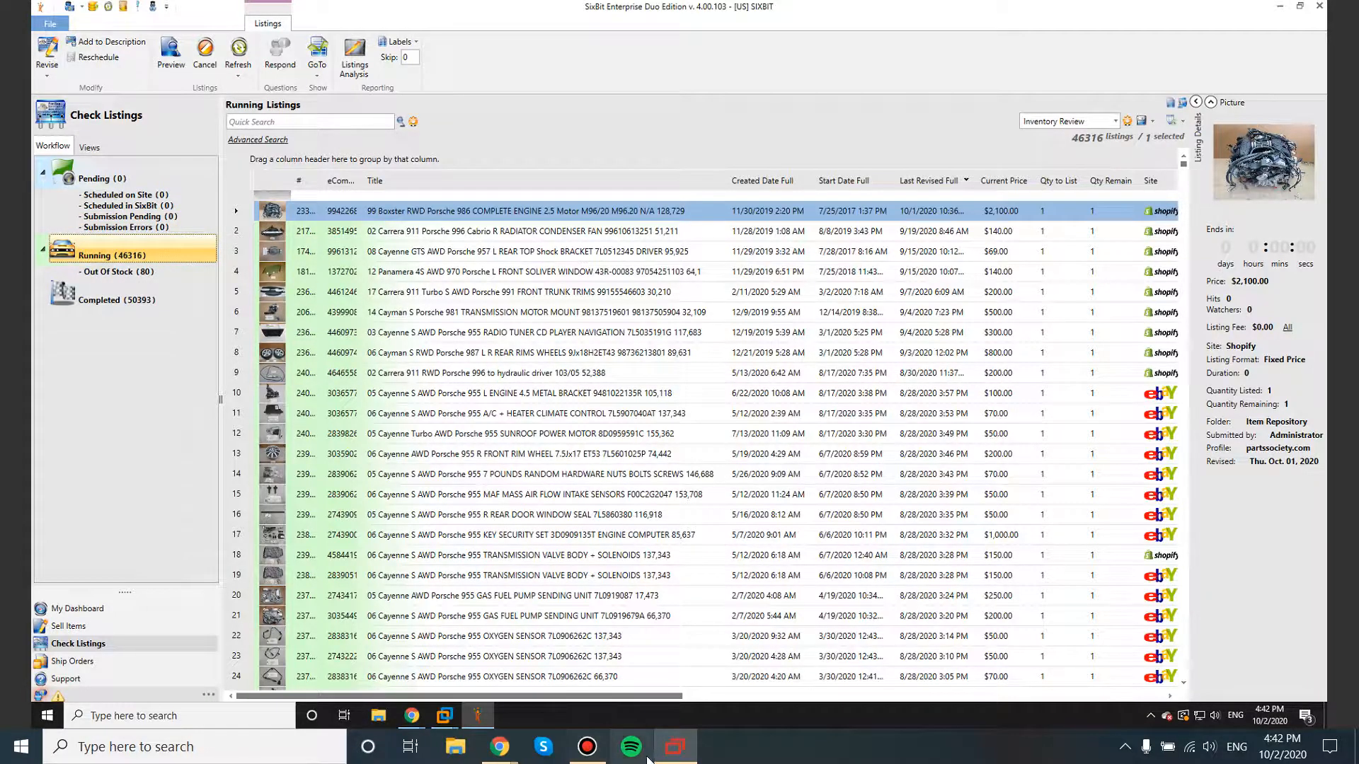
Switch to the Delist System spreadsheet and review checklist instruction 3 about copying the delist listing title
left_click(676, 748)
left_click(148, 316)
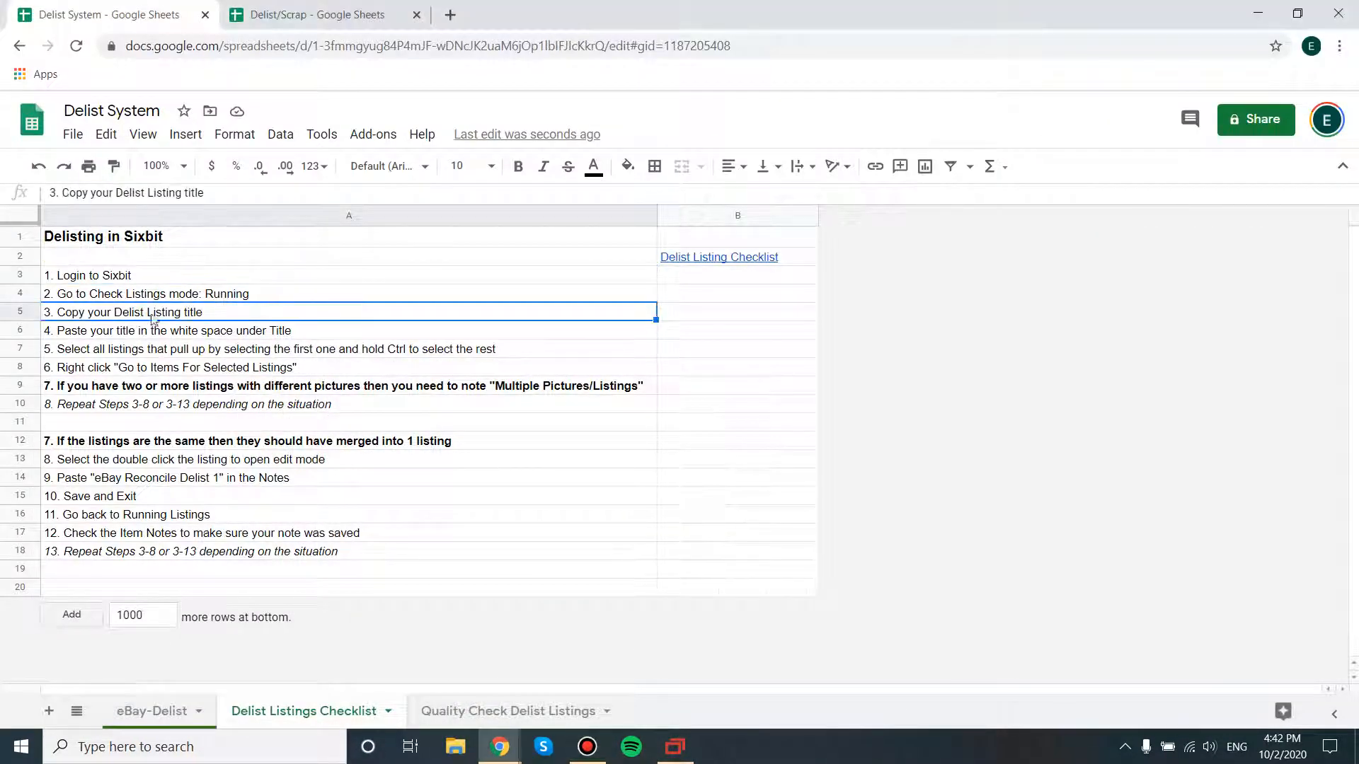
double_click(193, 316)
left_click_drag(220, 312, 37, 318)
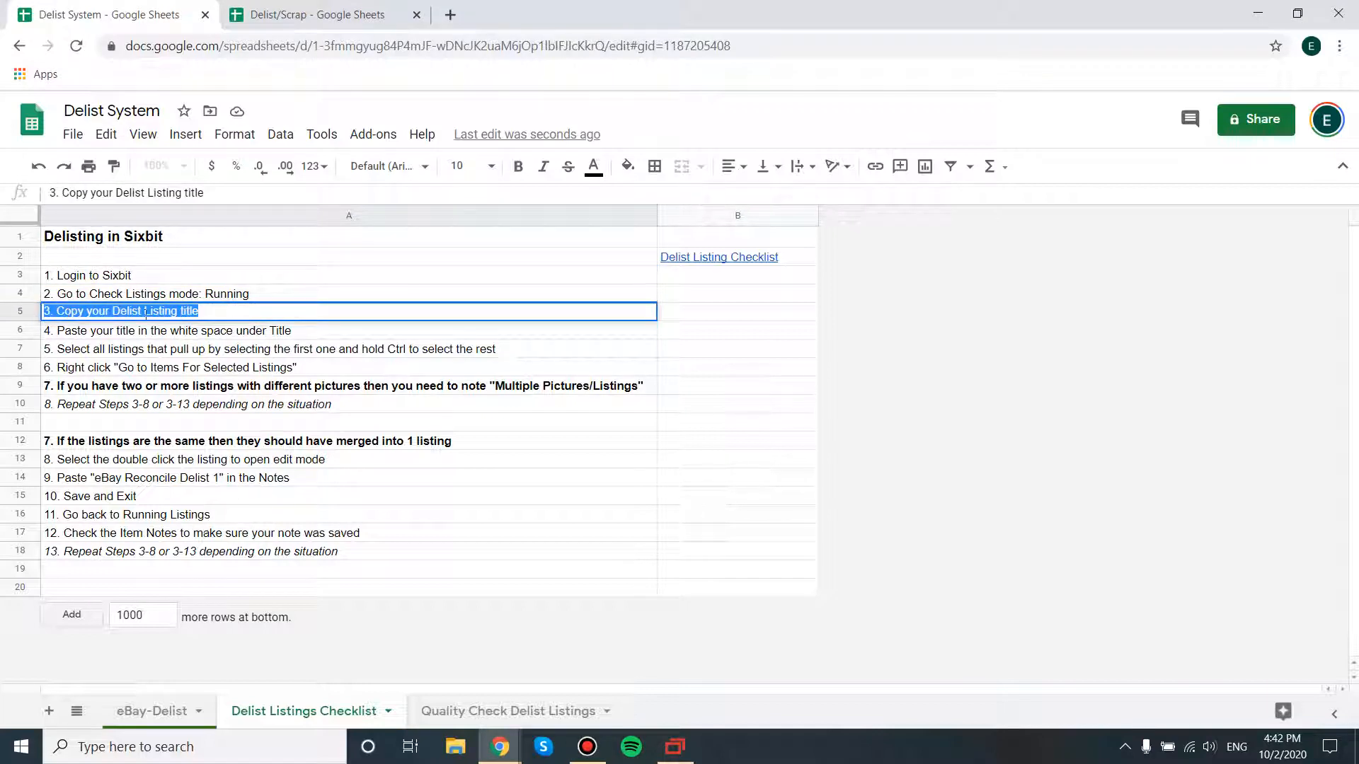
left_click(212, 331)
left_click(210, 310)
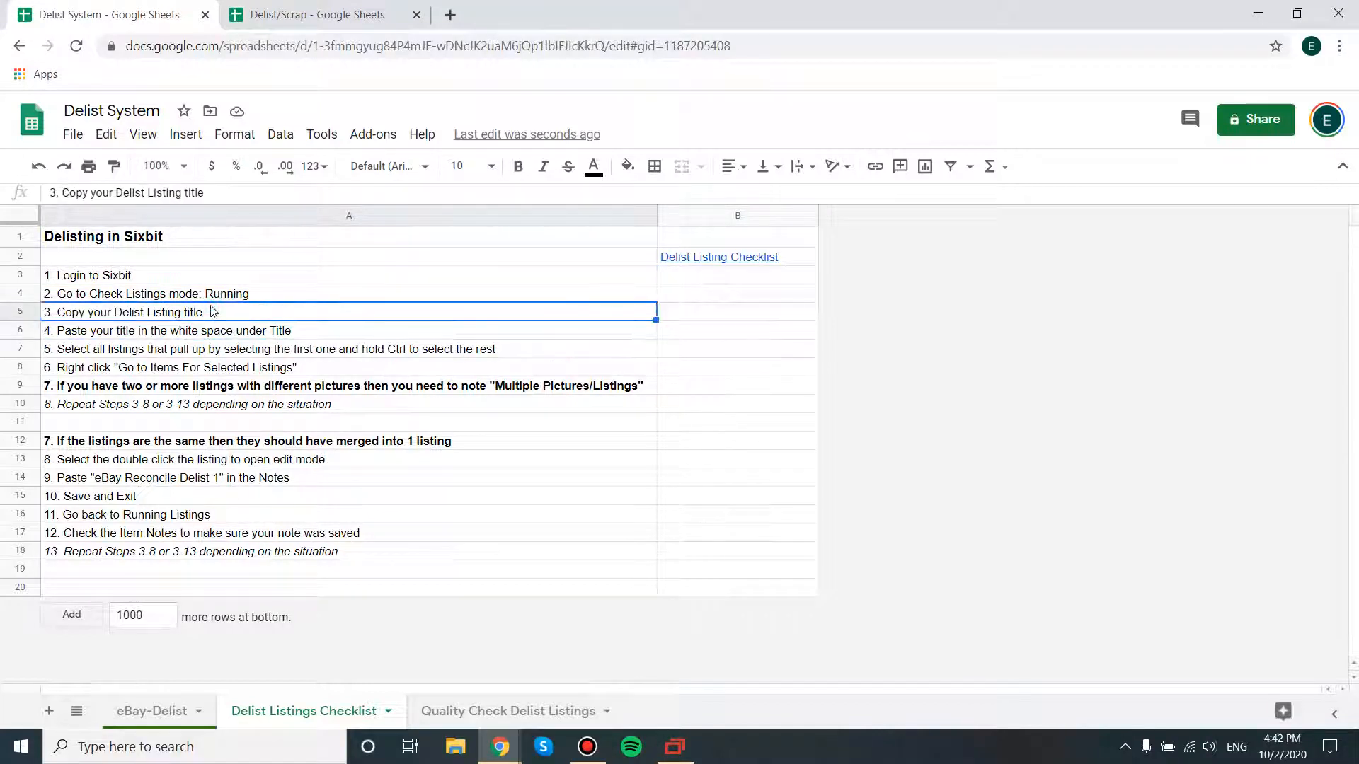
Copy the title "01 Boxster S RWD Porsche 986 Black Brown CENTER CONSOLE + LID TRIM 49,469" from the Delist/Scrap spreadsheet
left_click(318, 17)
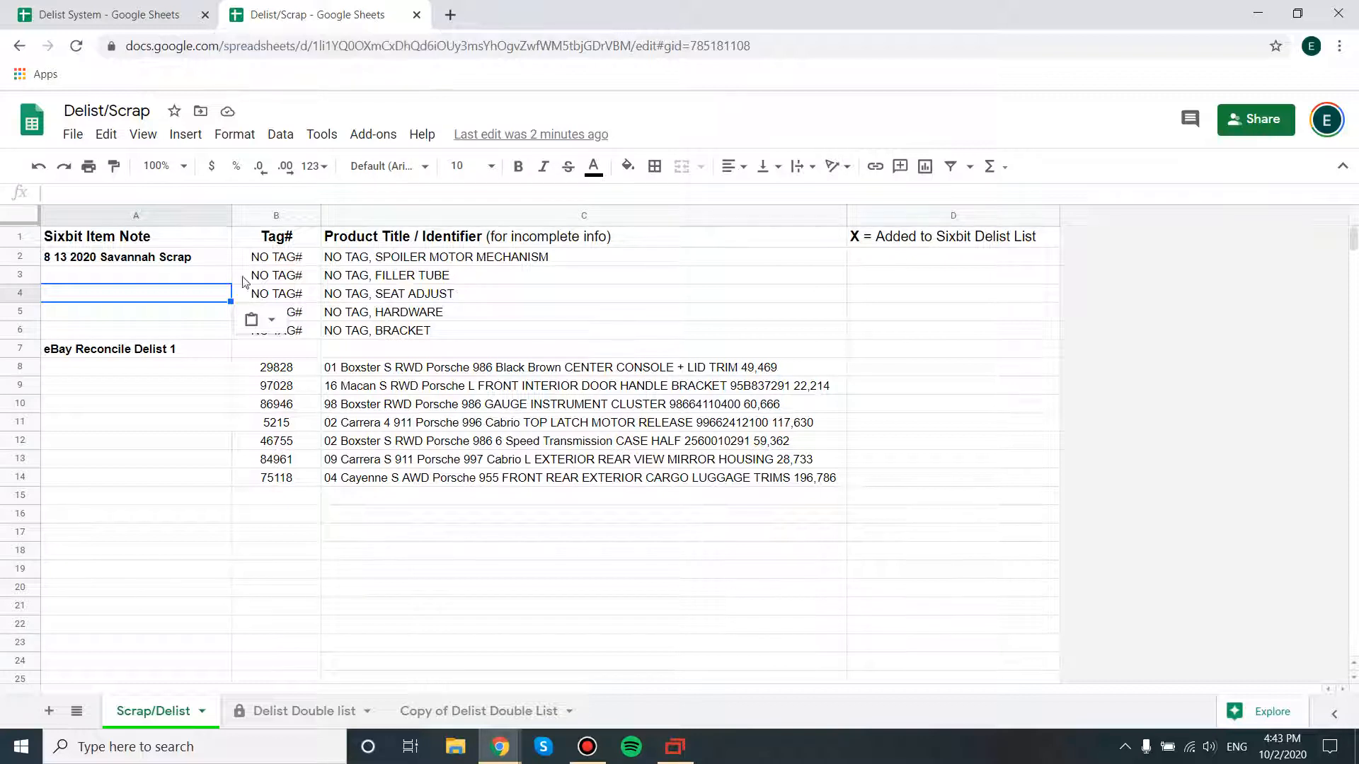
left_click_drag(83, 375, 920, 480)
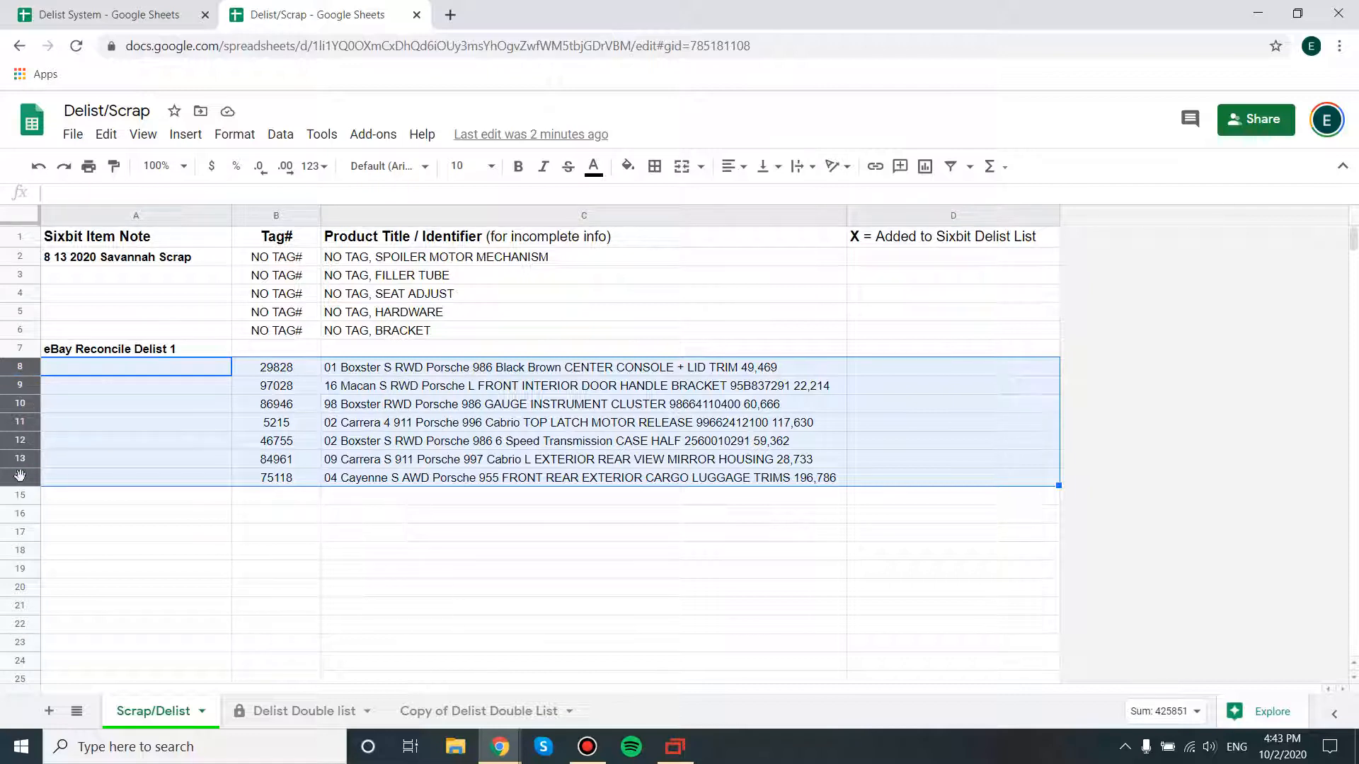
left_click(379, 370)
key("ctrl+c")
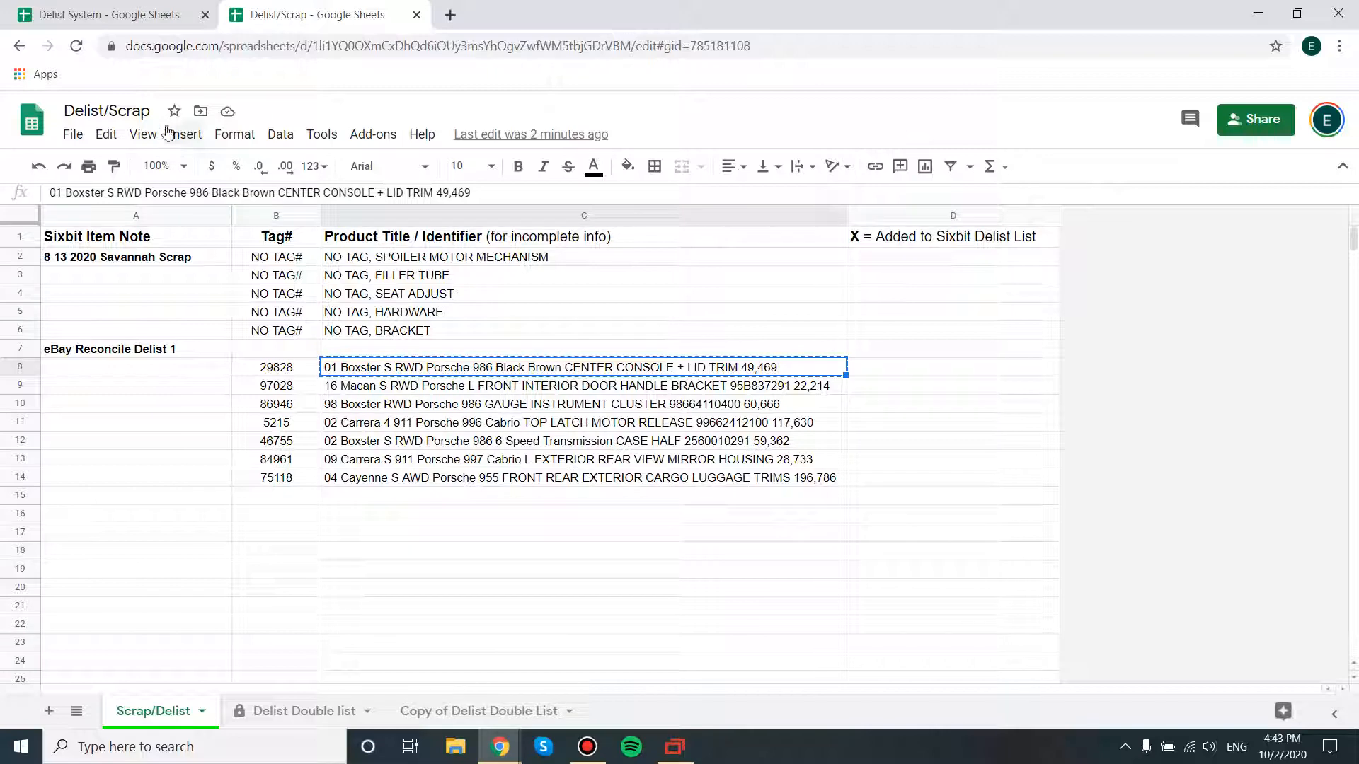
Switch to SixBit and filter the running listings' Title column by the copied product title
left_click(675, 746)
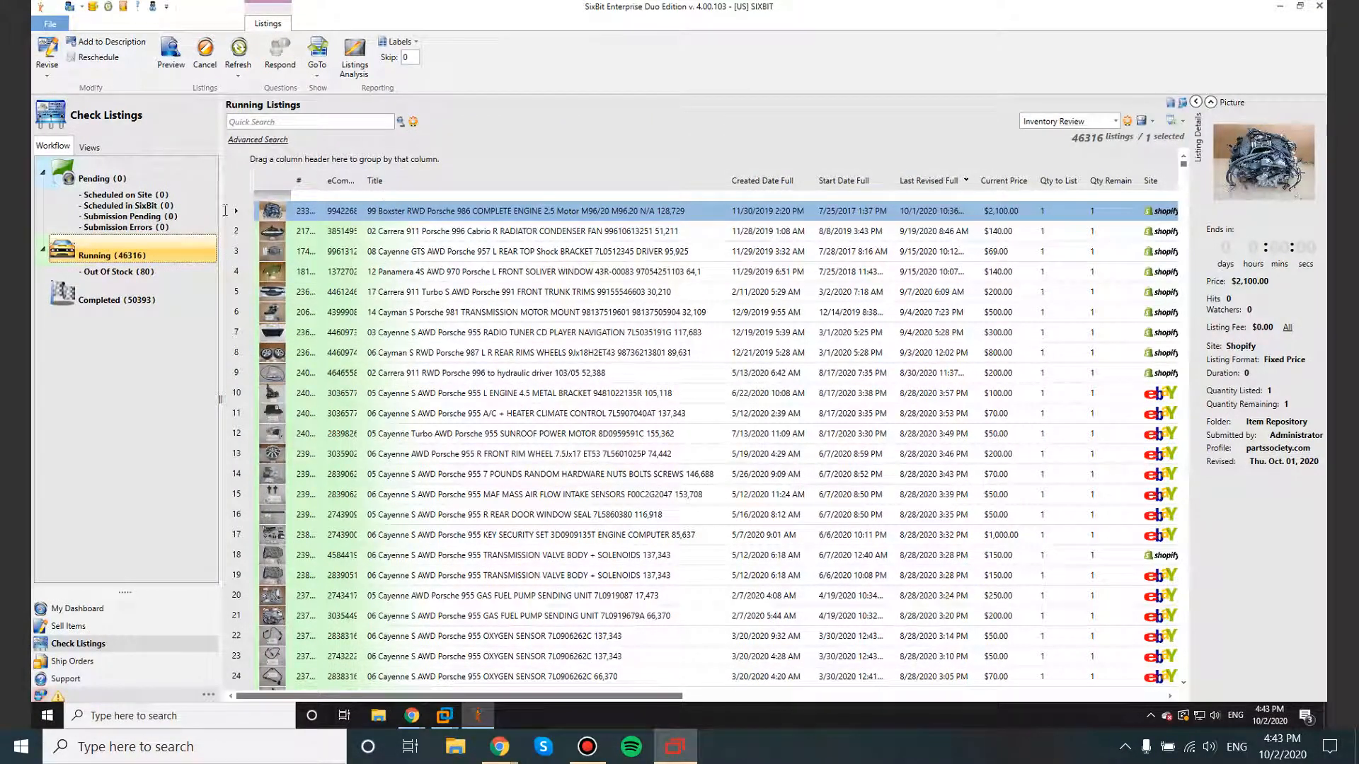
left_click(408, 196)
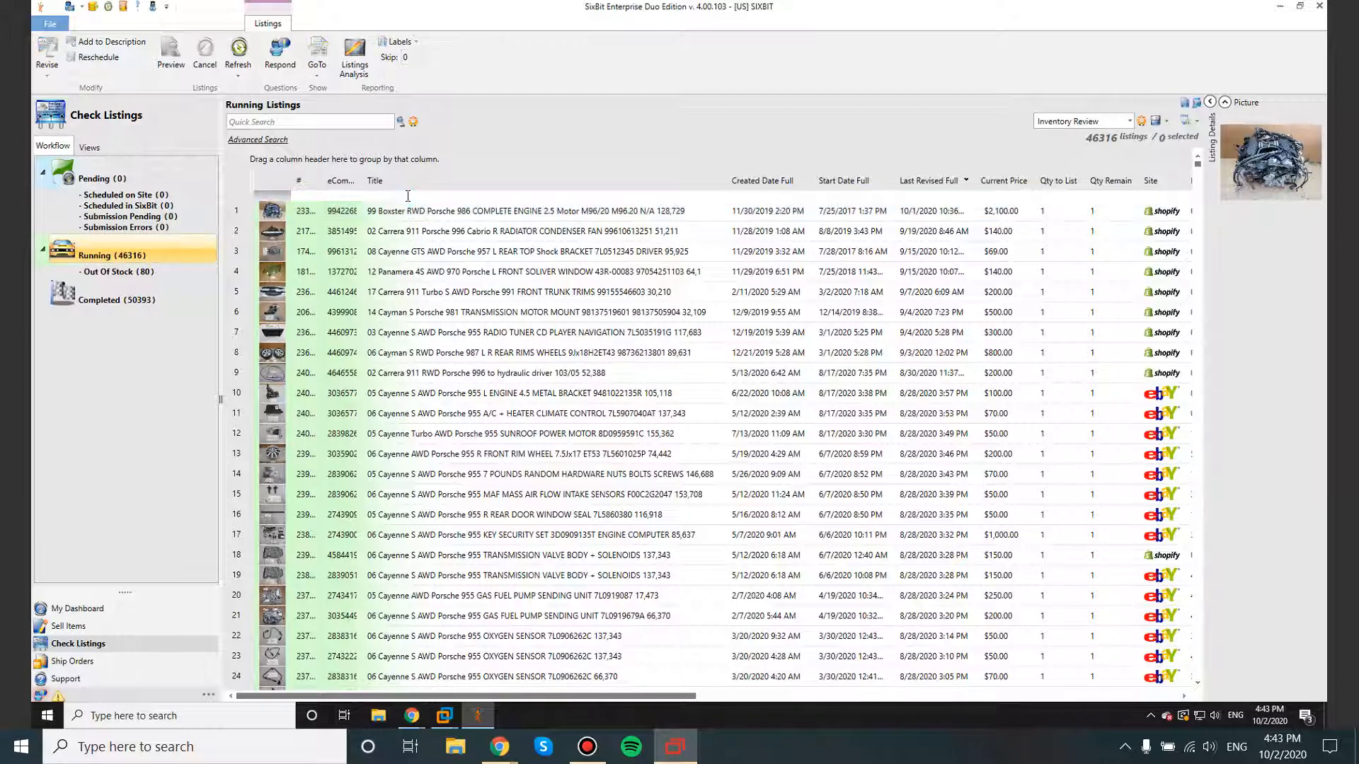
key("ctrl+v")
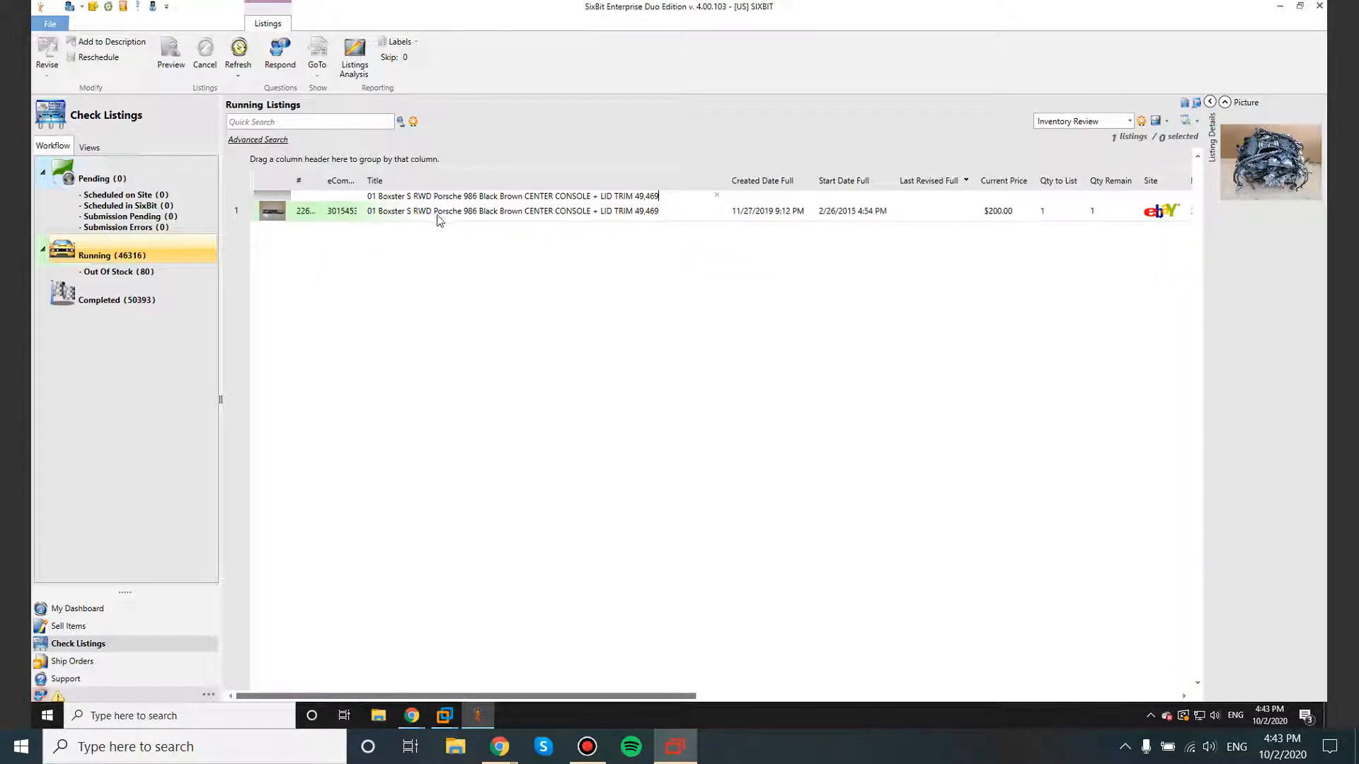
Go to the items for the selected Boxster center console listing and select the item
left_click(492, 212)
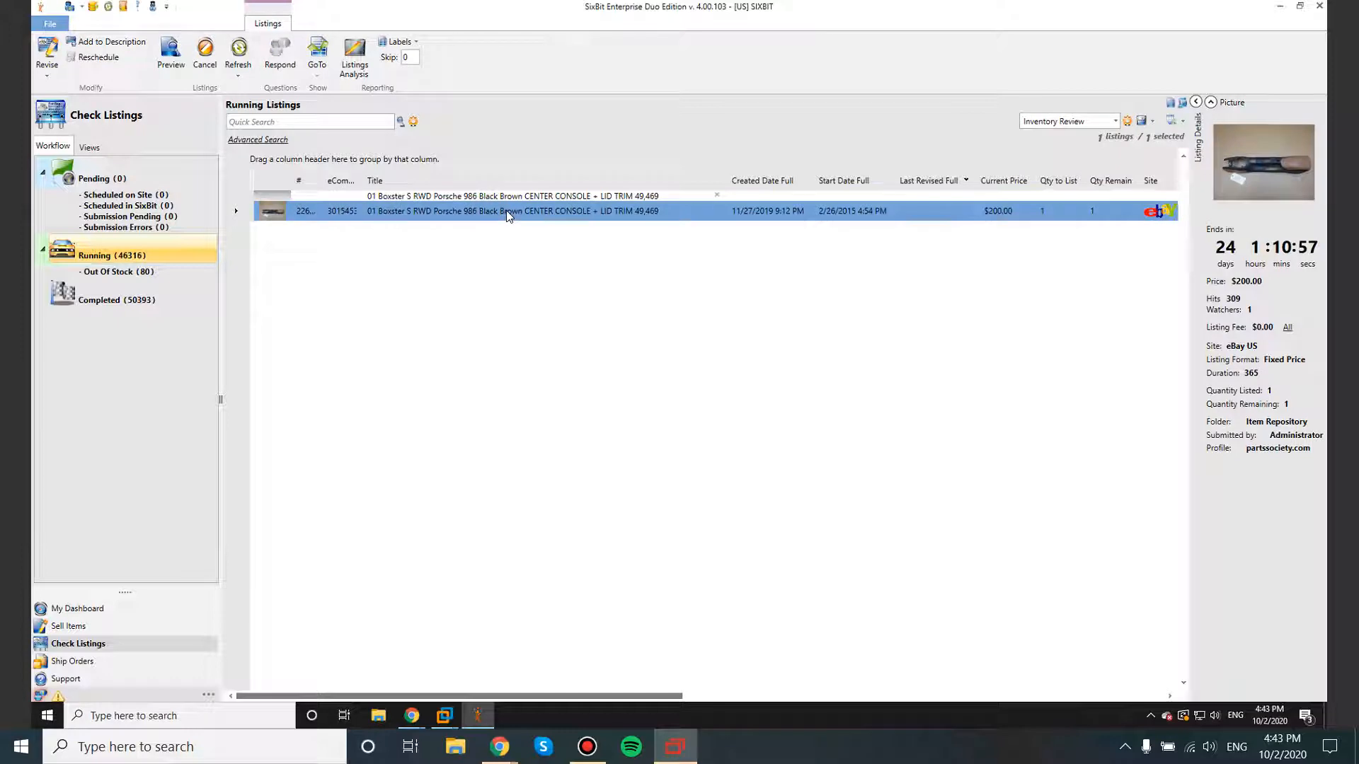
right_click(508, 212)
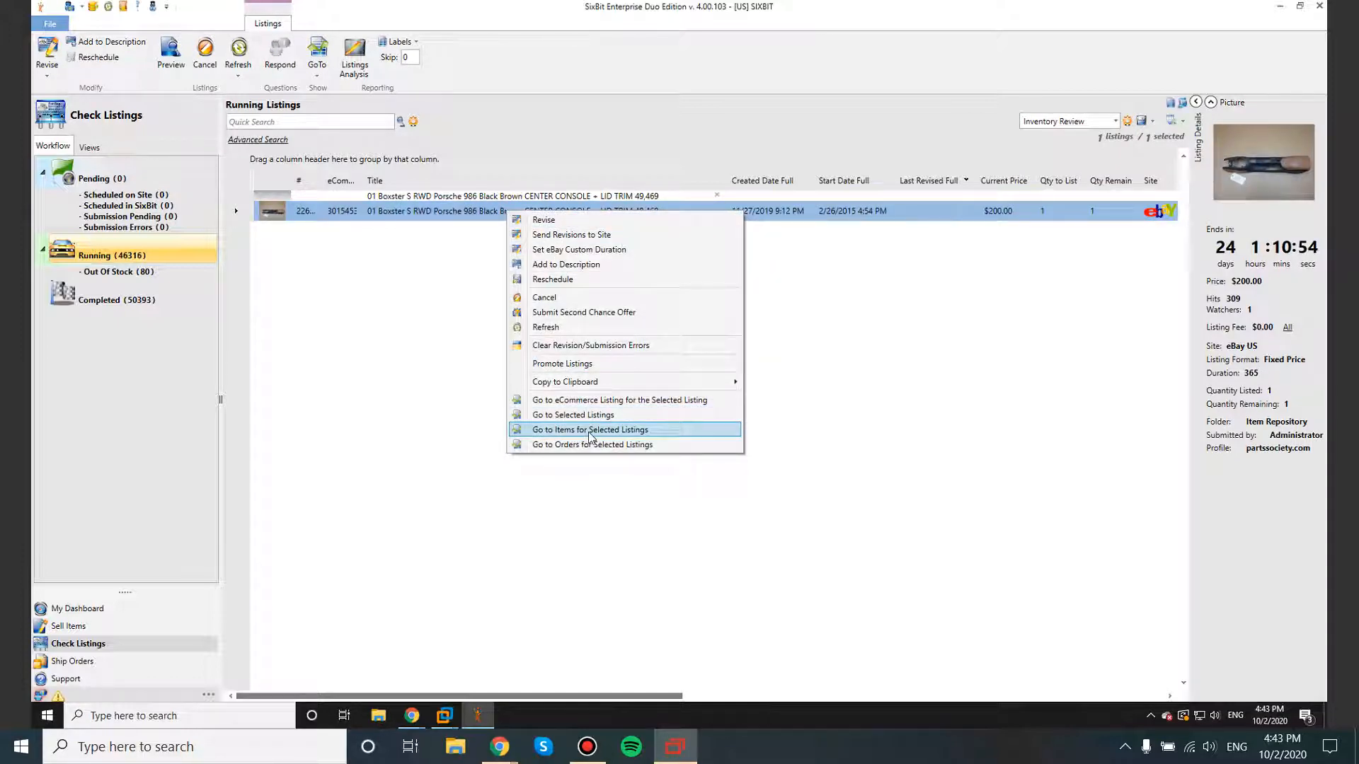
left_click(685, 430)
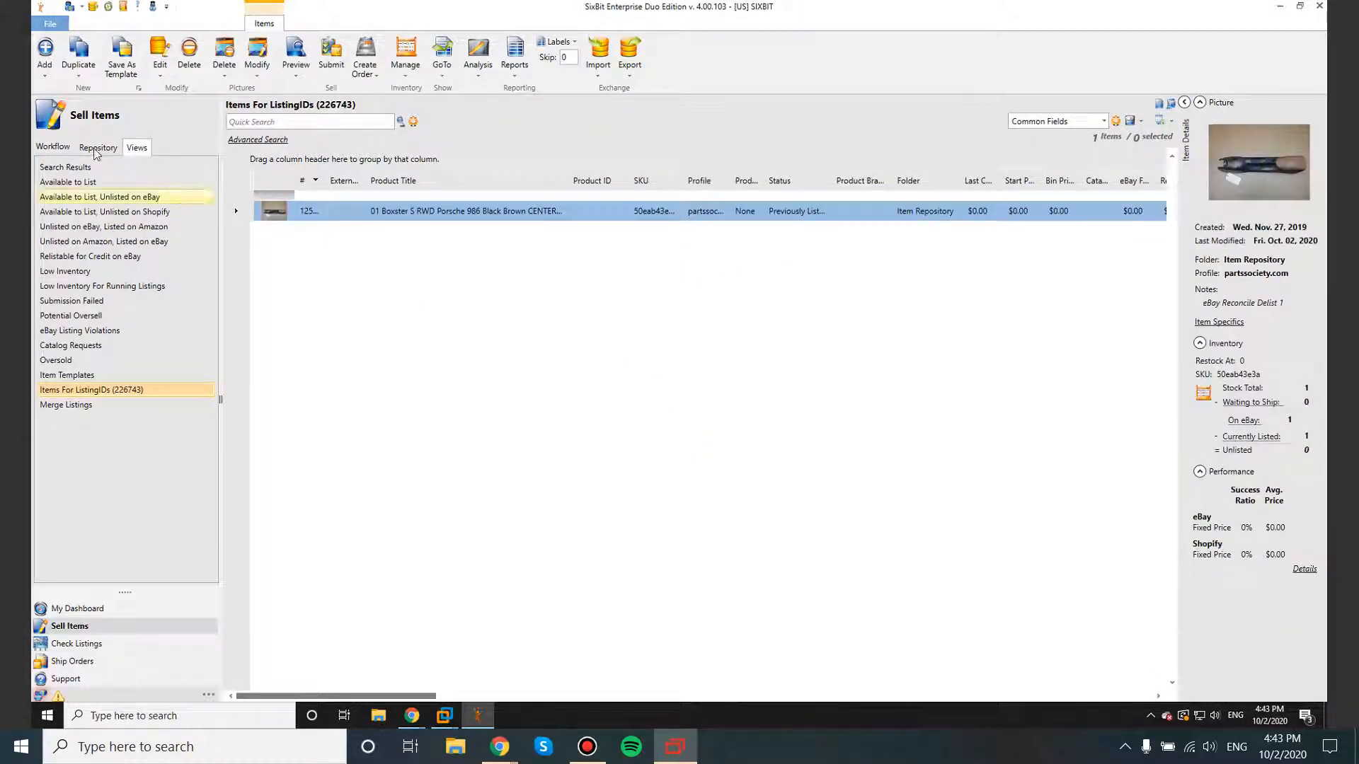
left_click(479, 215)
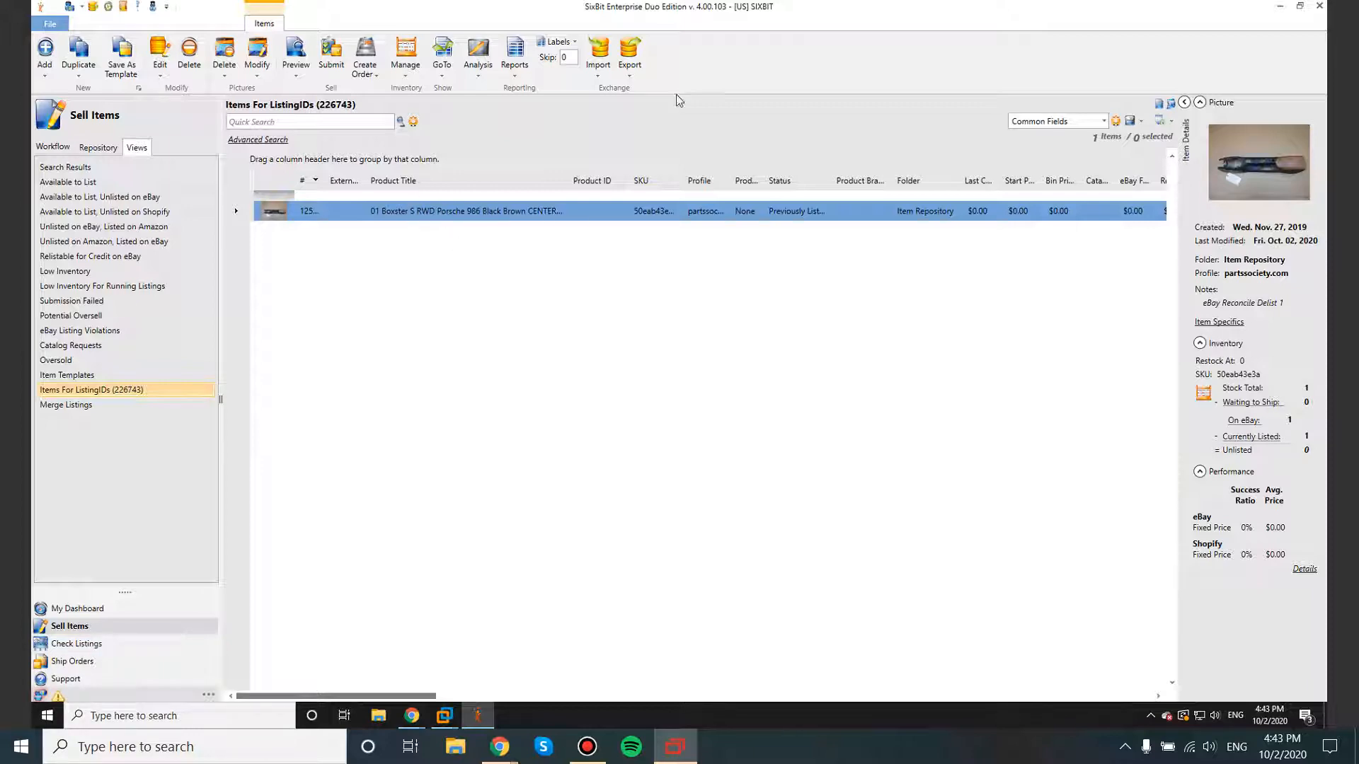
Return to the Delist System checklist and review instruction 7 about identical listings merging into one
left_click(1240, 13)
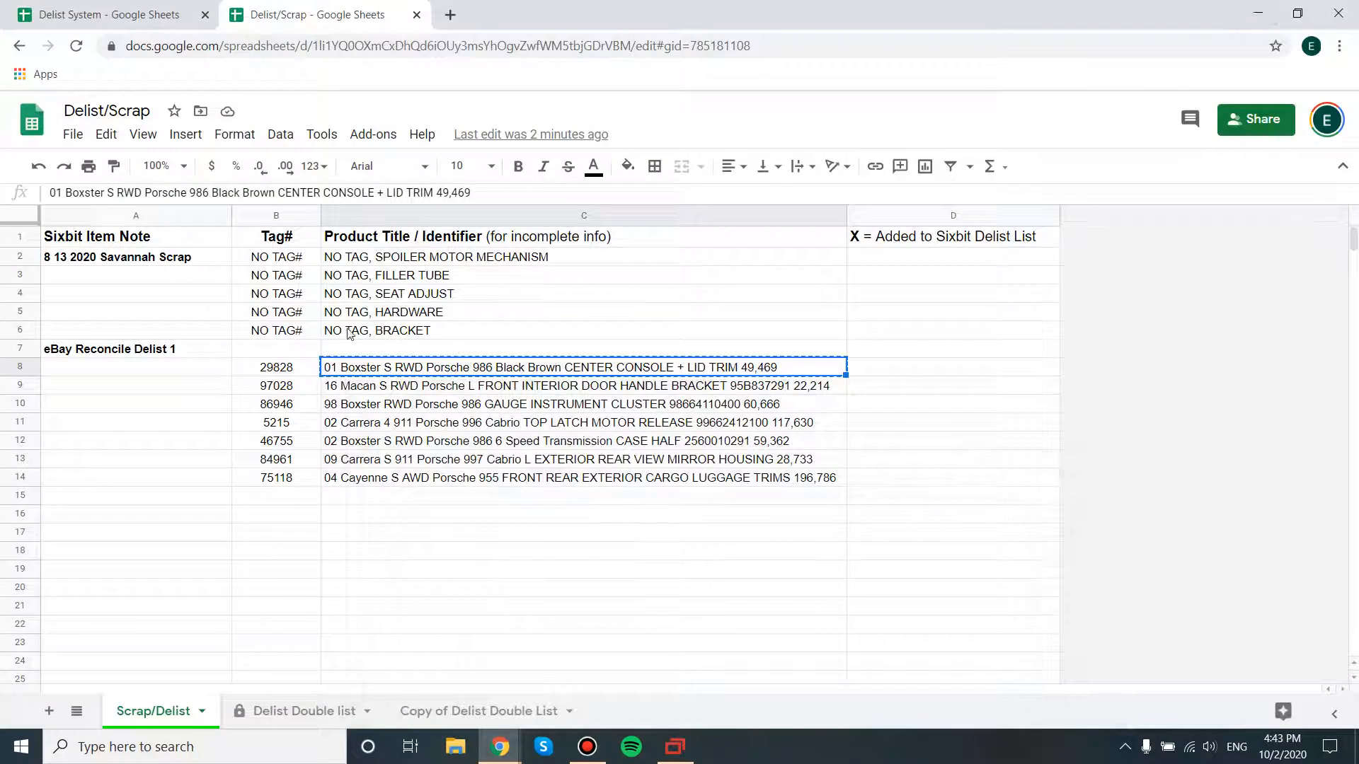
left_click(60, 10)
double_click(96, 442)
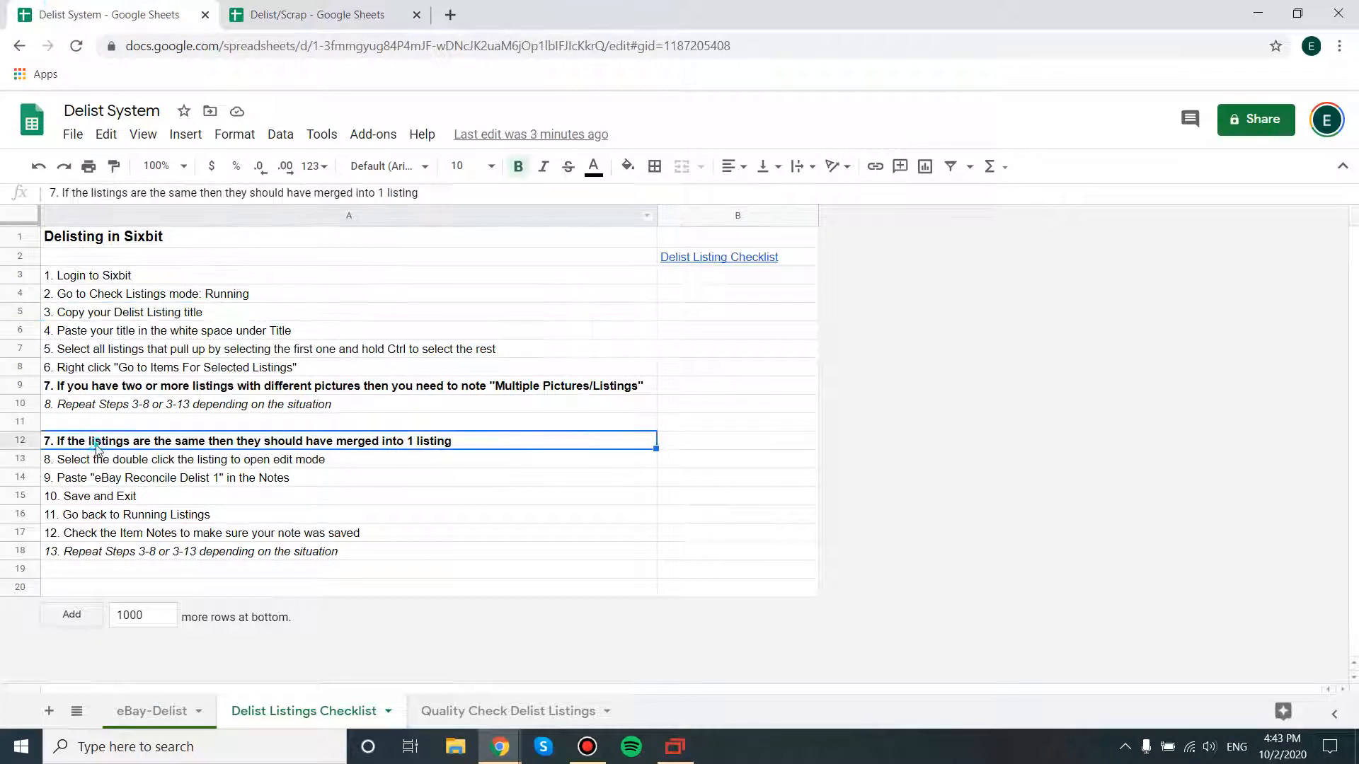
left_click_drag(56, 437, 444, 441)
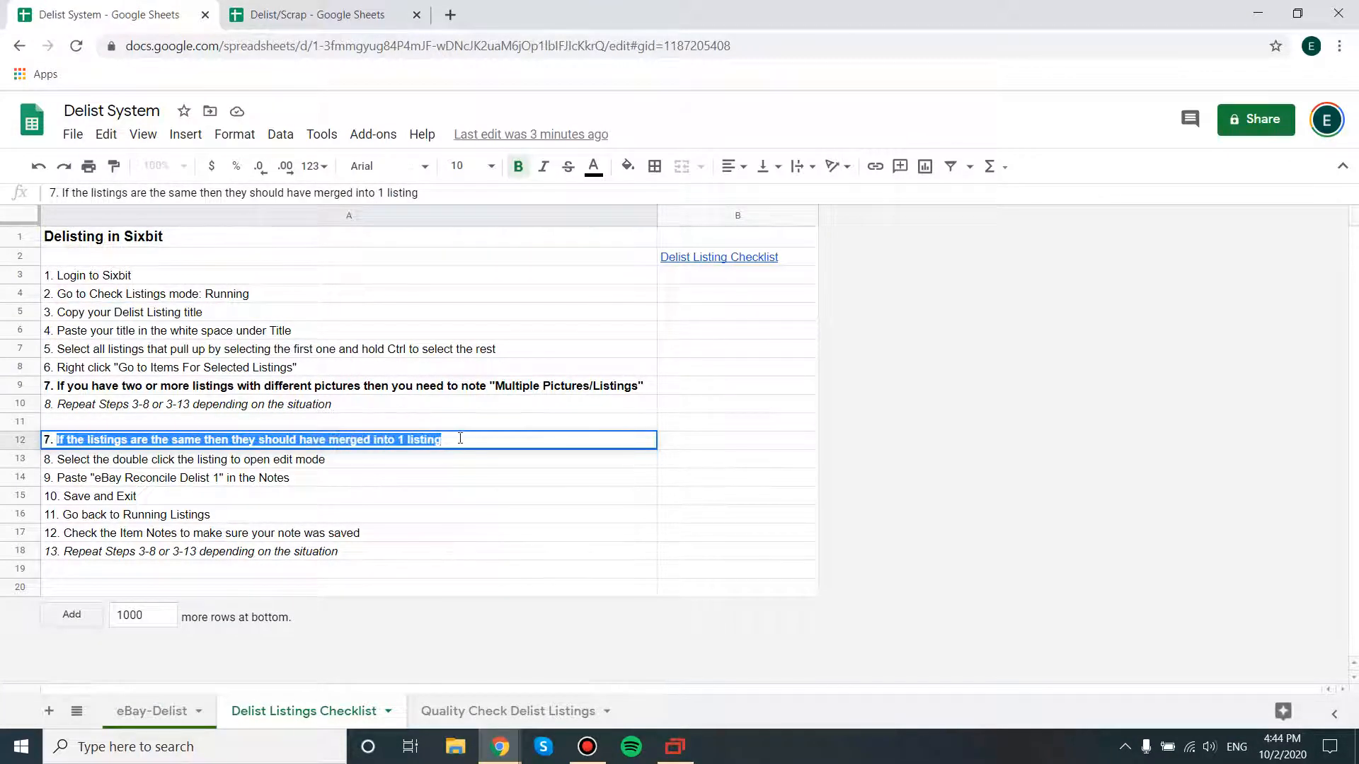
left_click(460, 440)
Correct checklist instruction 8 to read "Select and double click the listing to open edit mode"
double_click(74, 458)
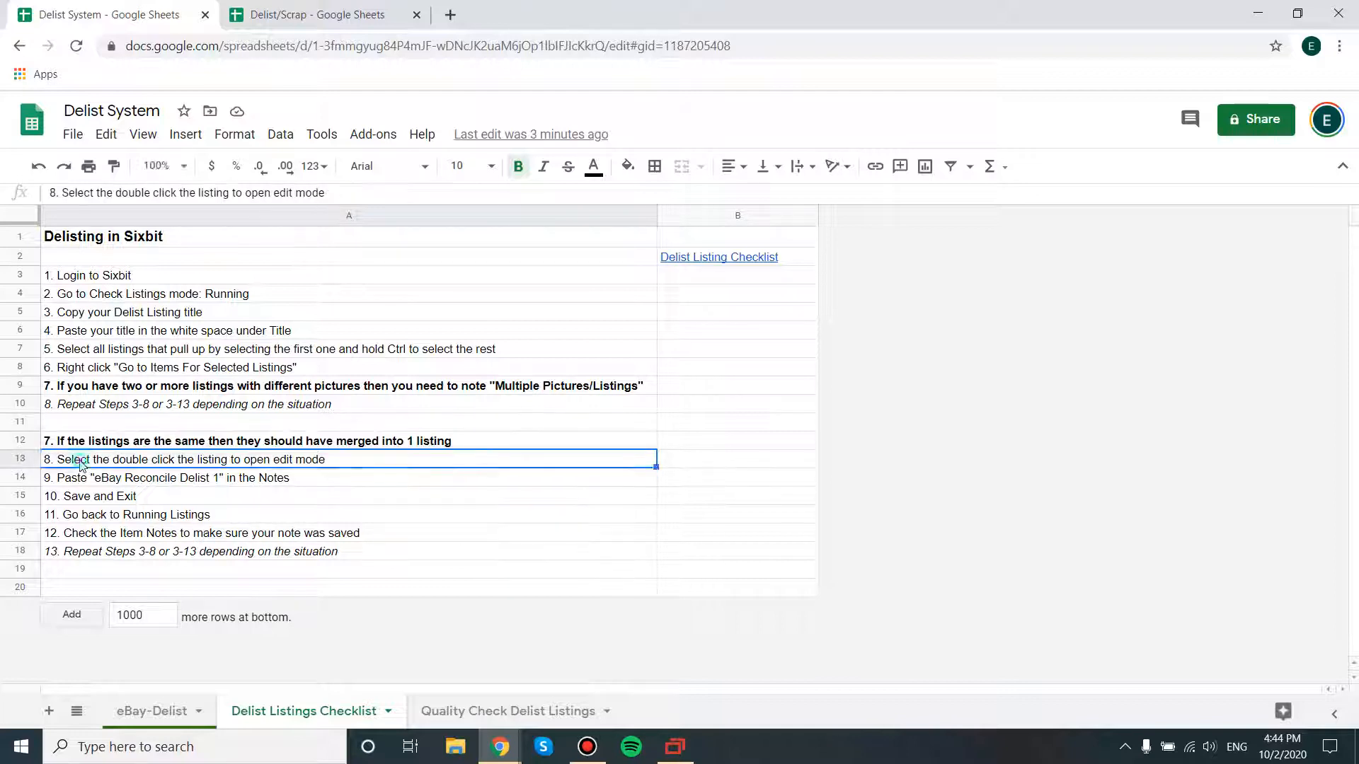
left_click_drag(61, 458, 336, 458)
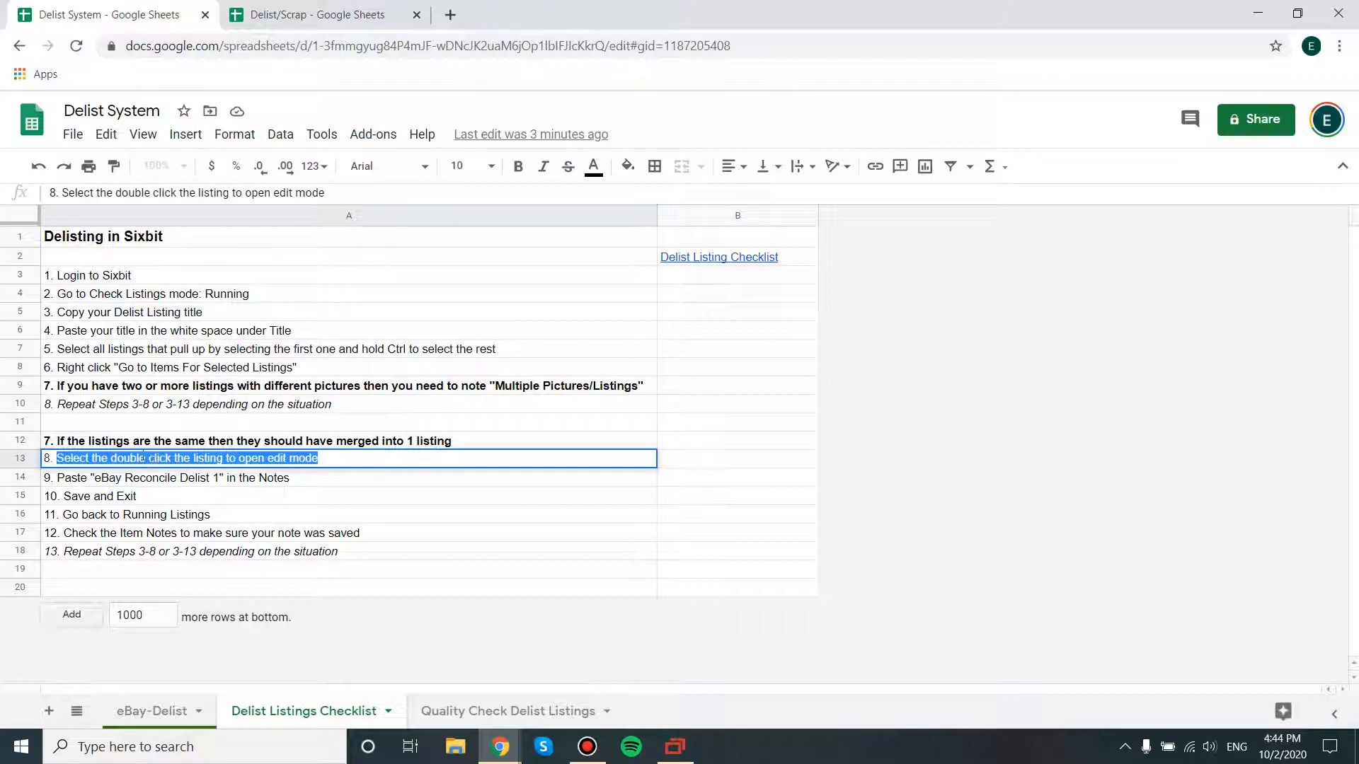
left_click(104, 458)
left_click_drag(108, 459, 95, 471)
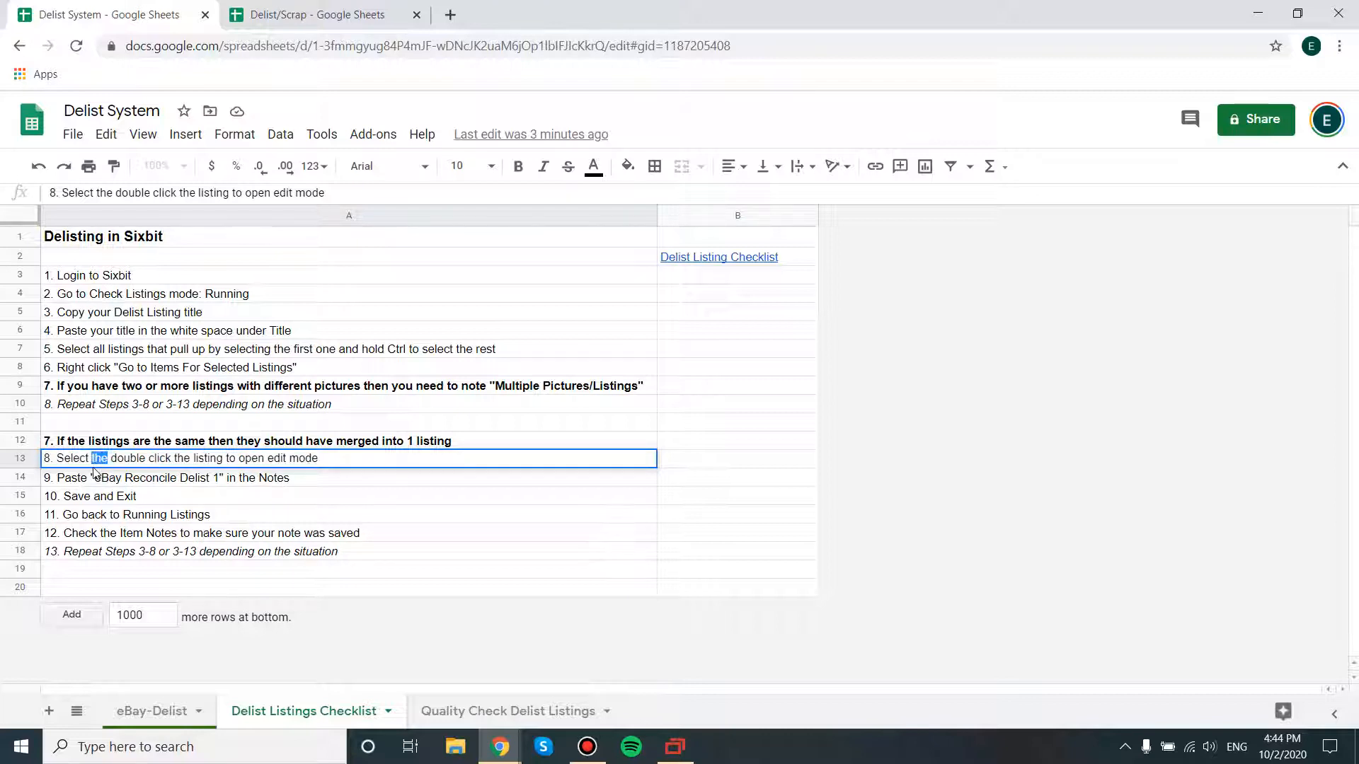
type("an")
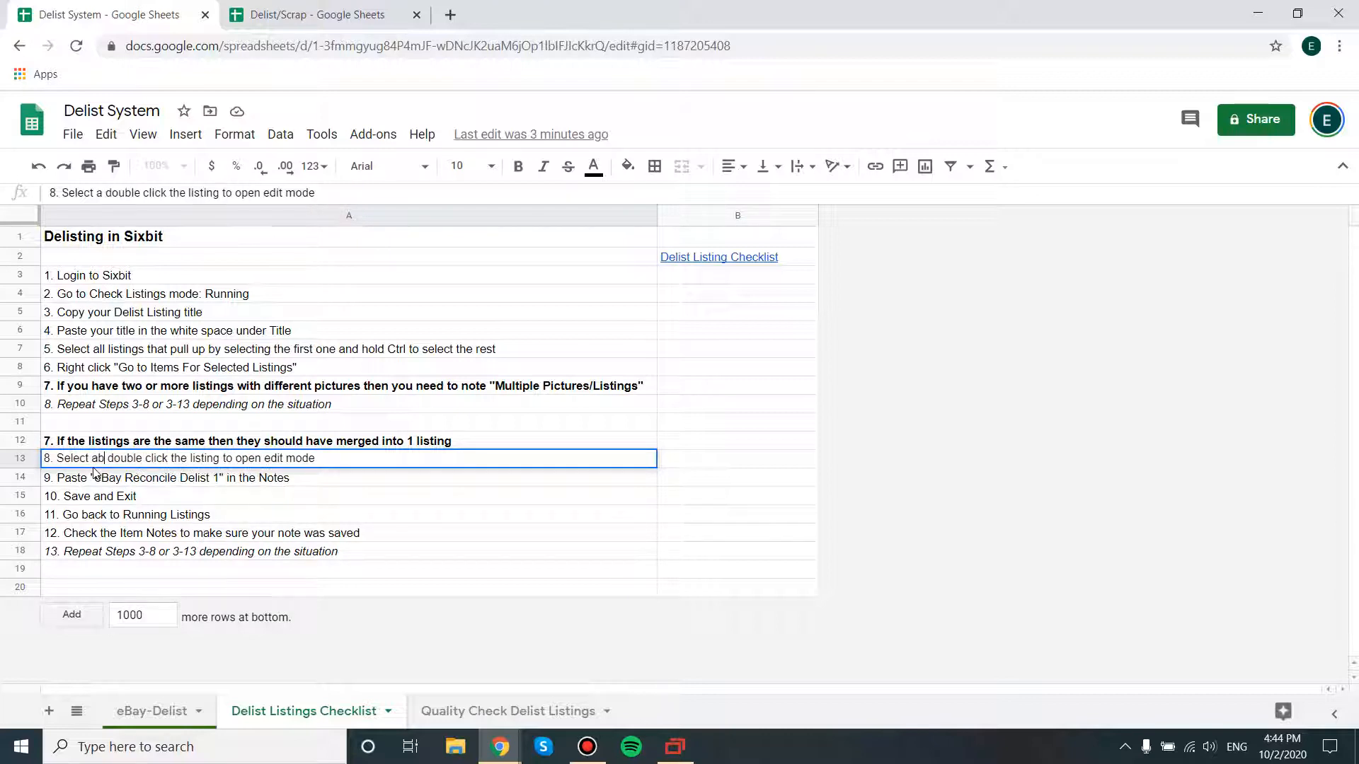
type("d")
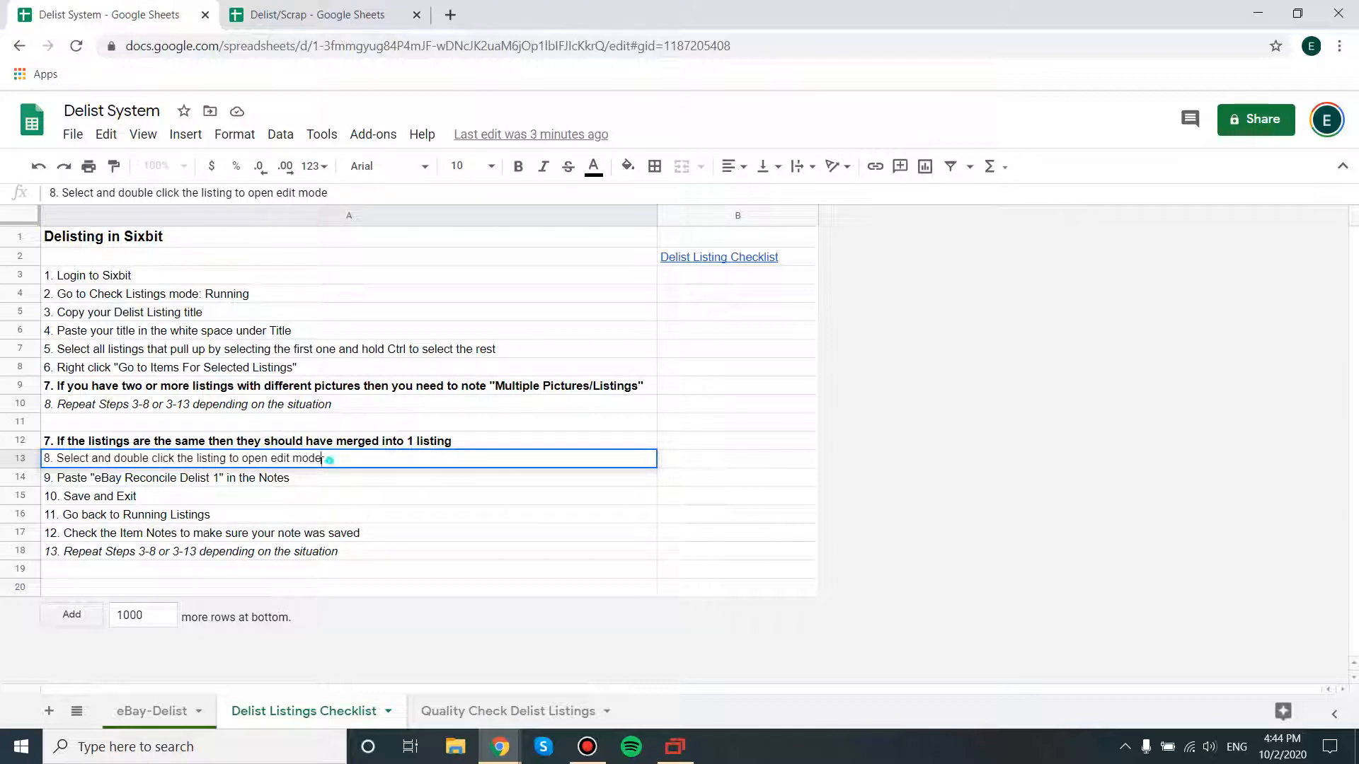
left_click_drag(330, 461, 198, 459)
Switch to SixBit, open the Boxster center console item for editing and select the text in its Notes
left_click(675, 746)
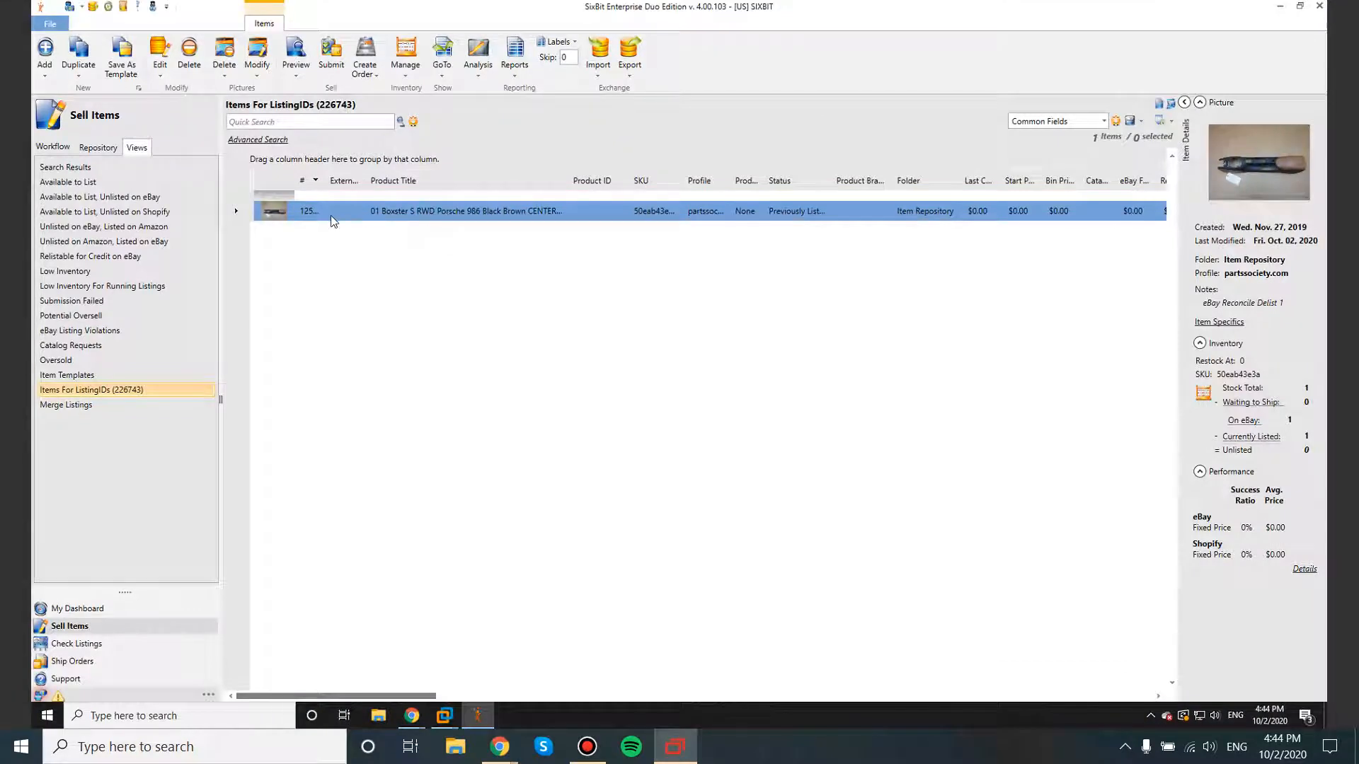
double_click(452, 211)
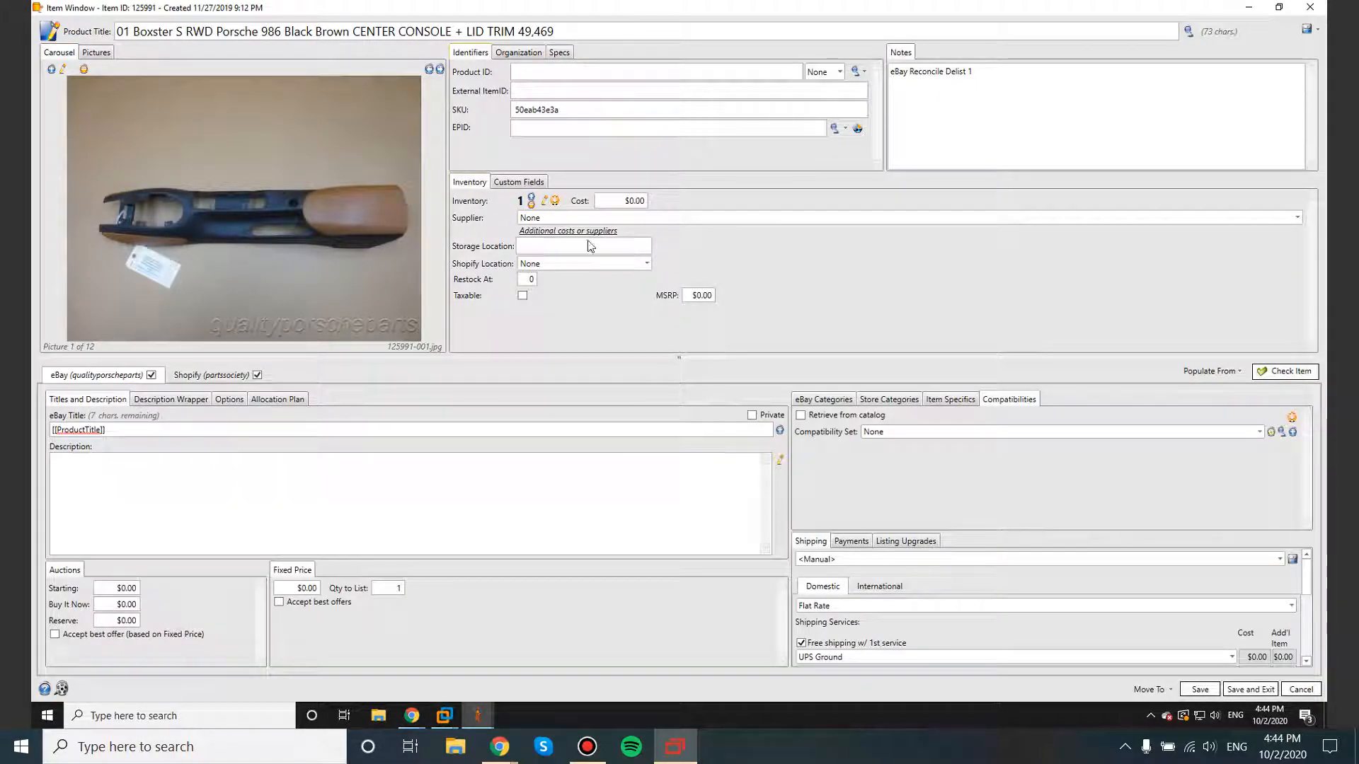
left_click_drag(987, 72, 889, 74)
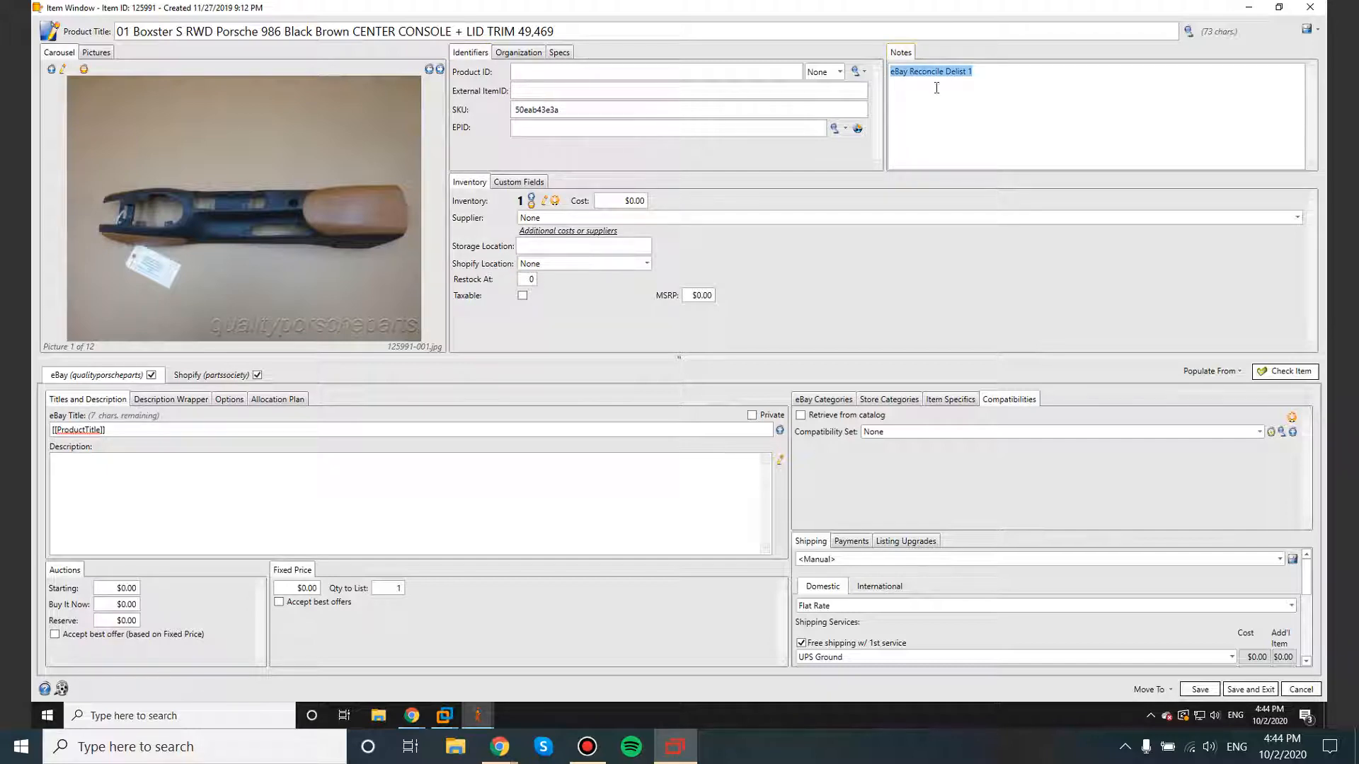
Return to the Delist System checklist and highlight the note text "eBay Reconcile Delist 1" in instruction 9
left_click(1257, 12)
left_click(137, 481)
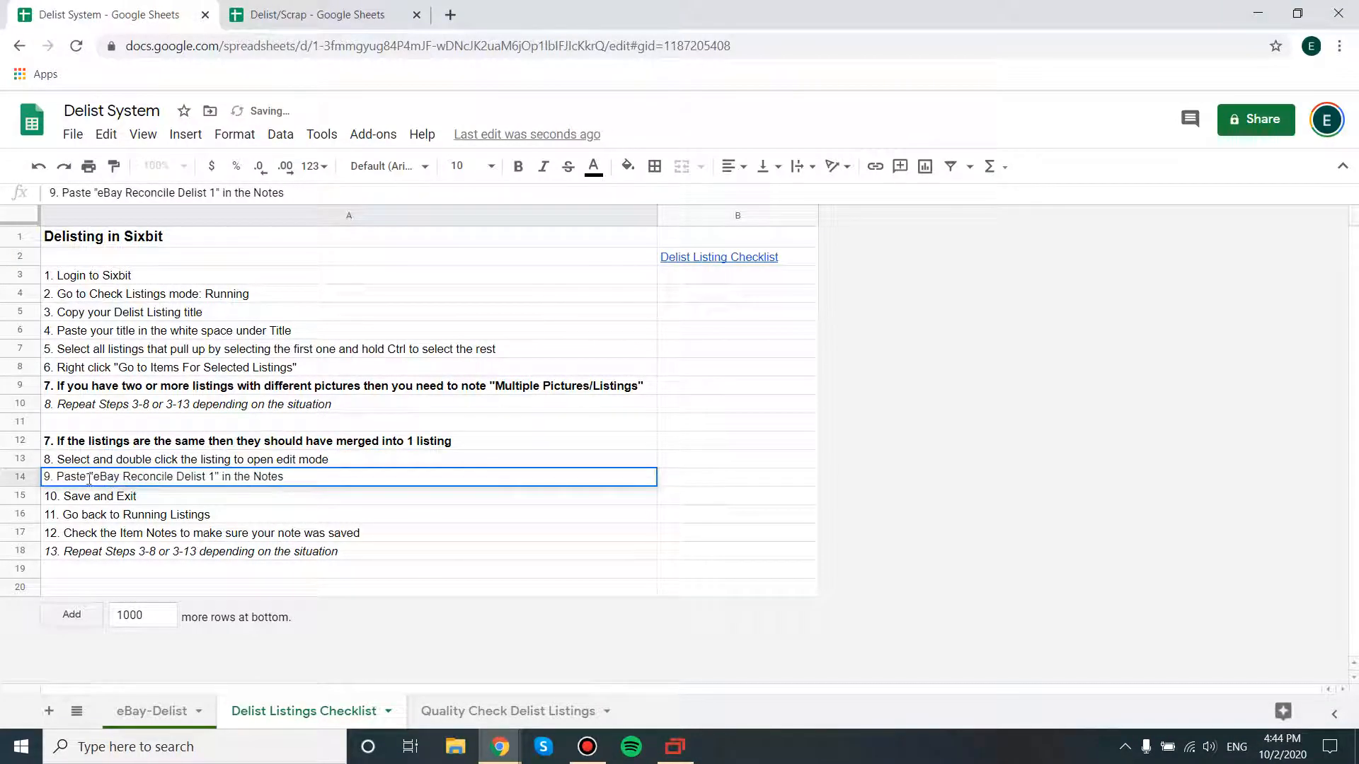
left_click_drag(93, 477, 218, 477)
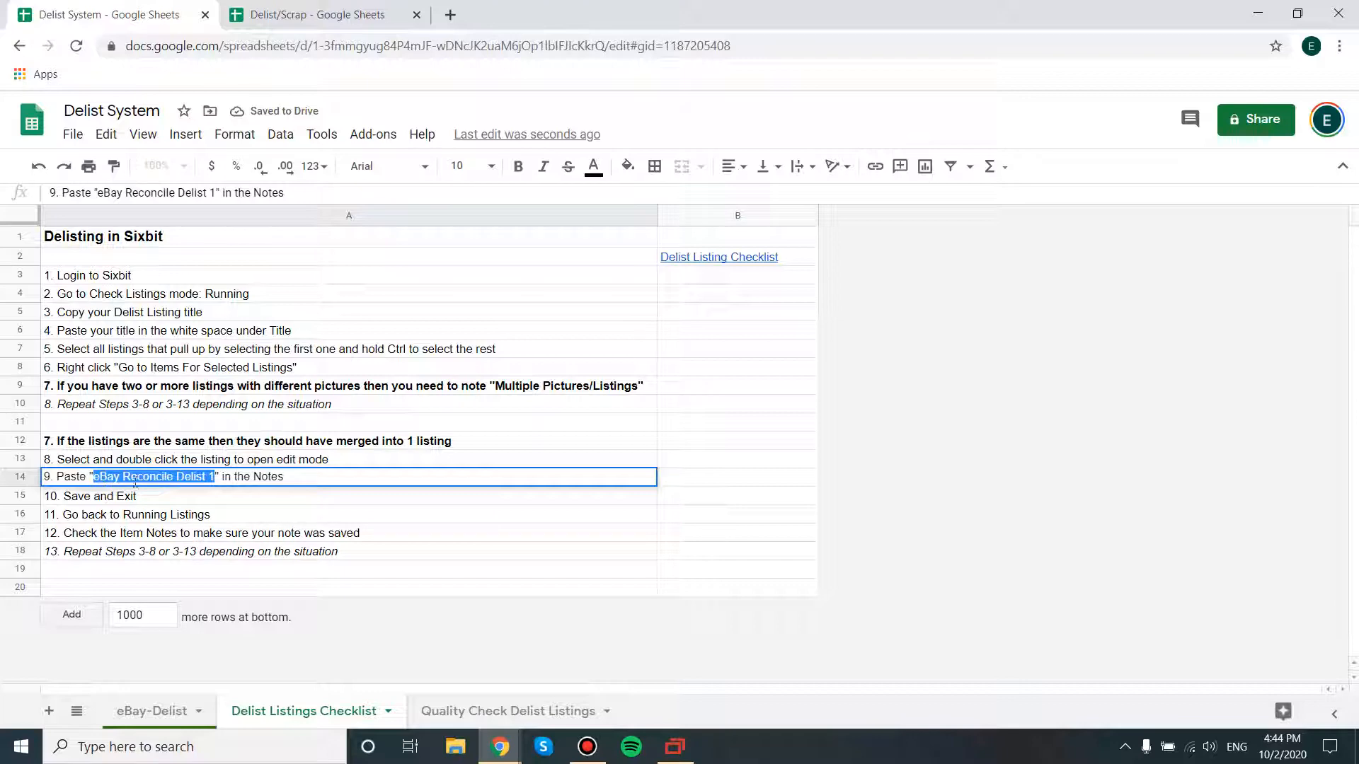
Save and exit the Boxster center console item in SixBit and go back to the running listings
left_click(685, 744)
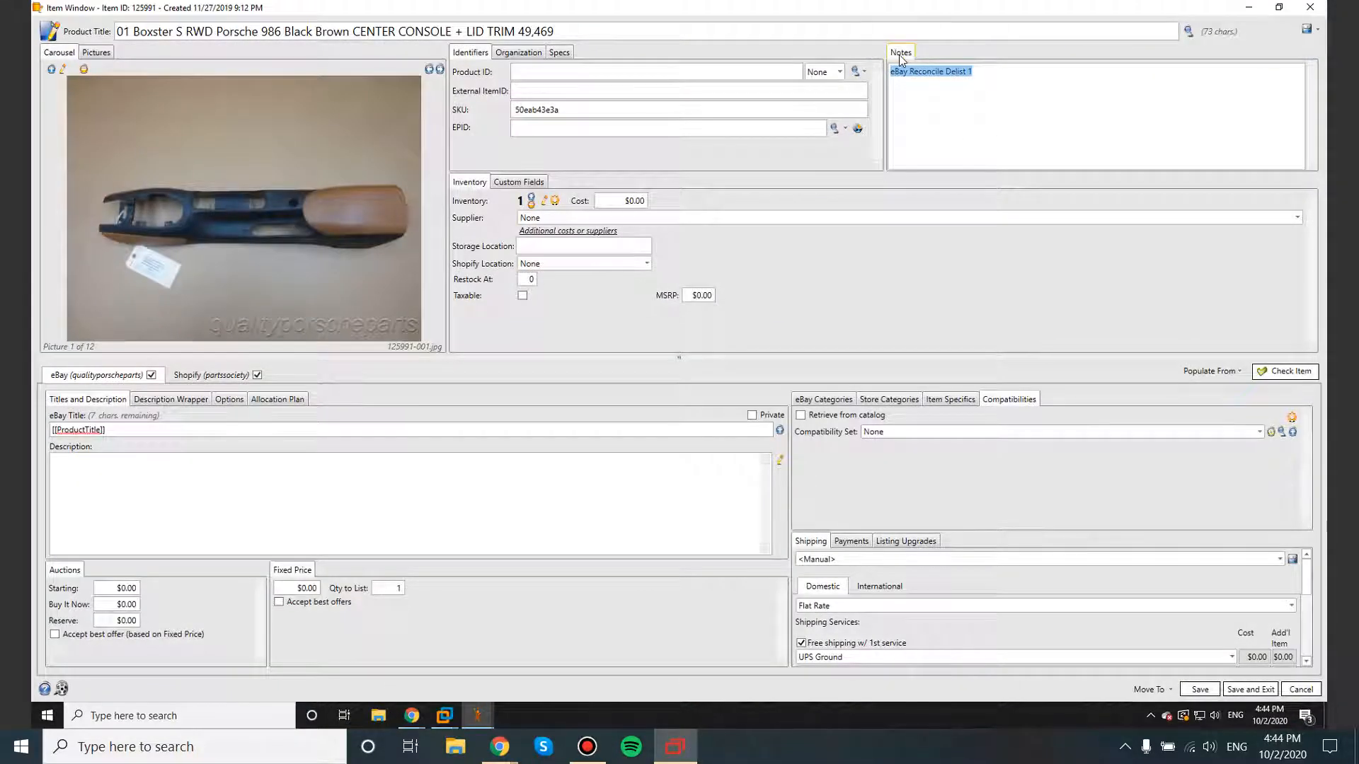
left_click(978, 106)
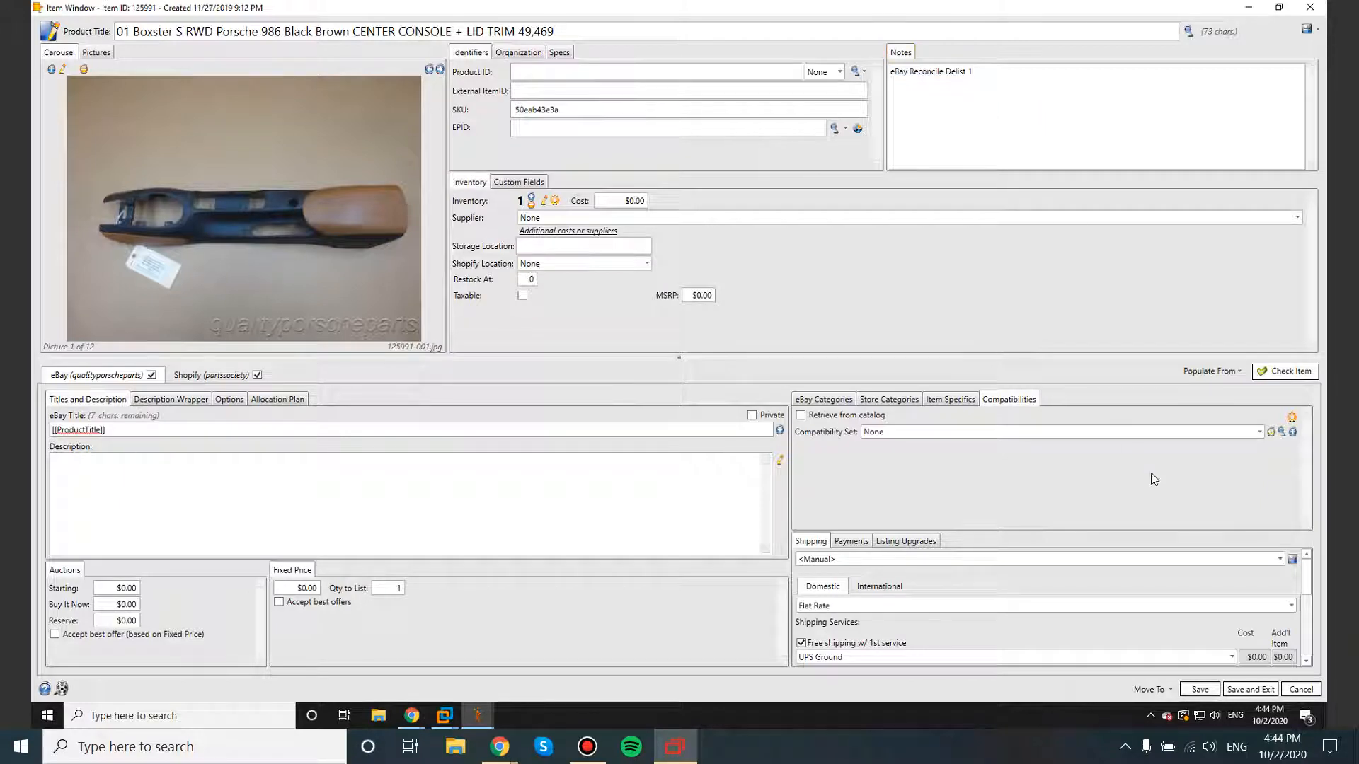
left_click(1246, 689)
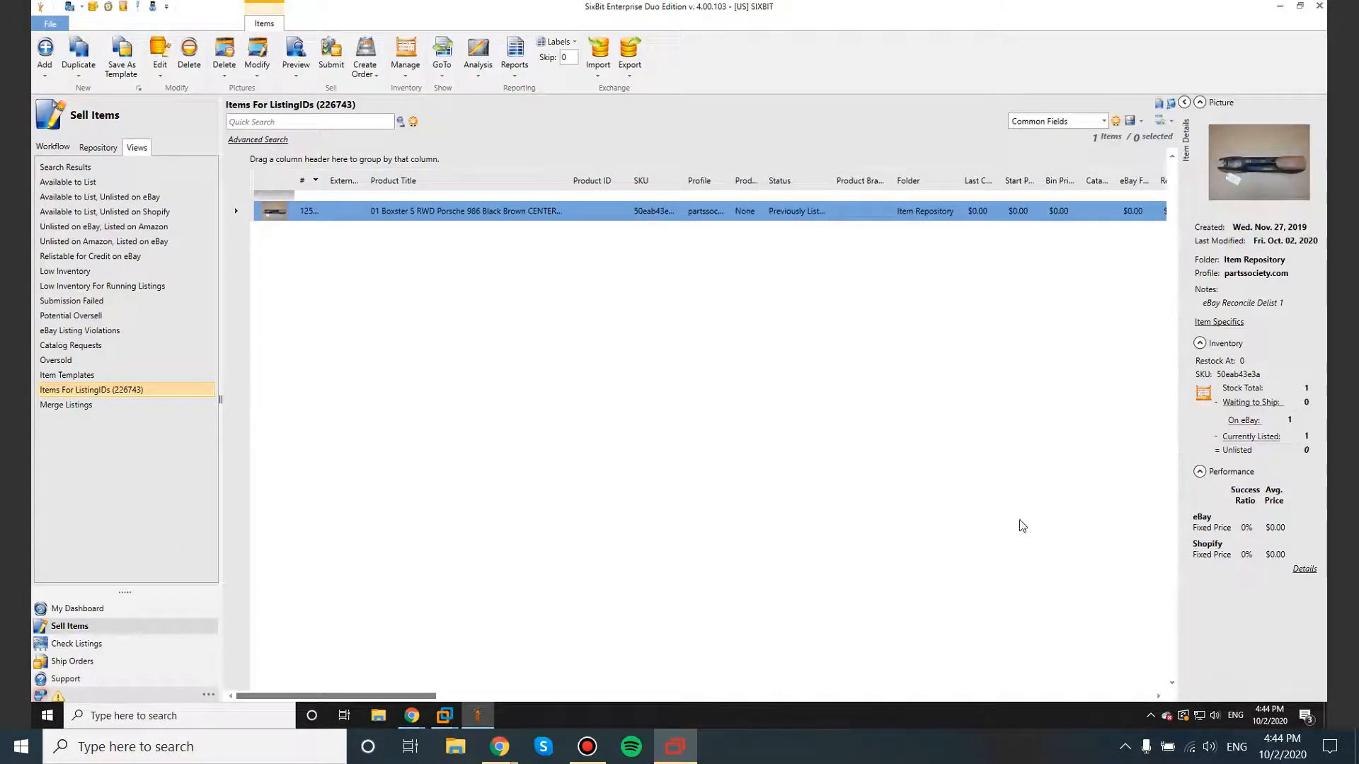
left_click(120, 646)
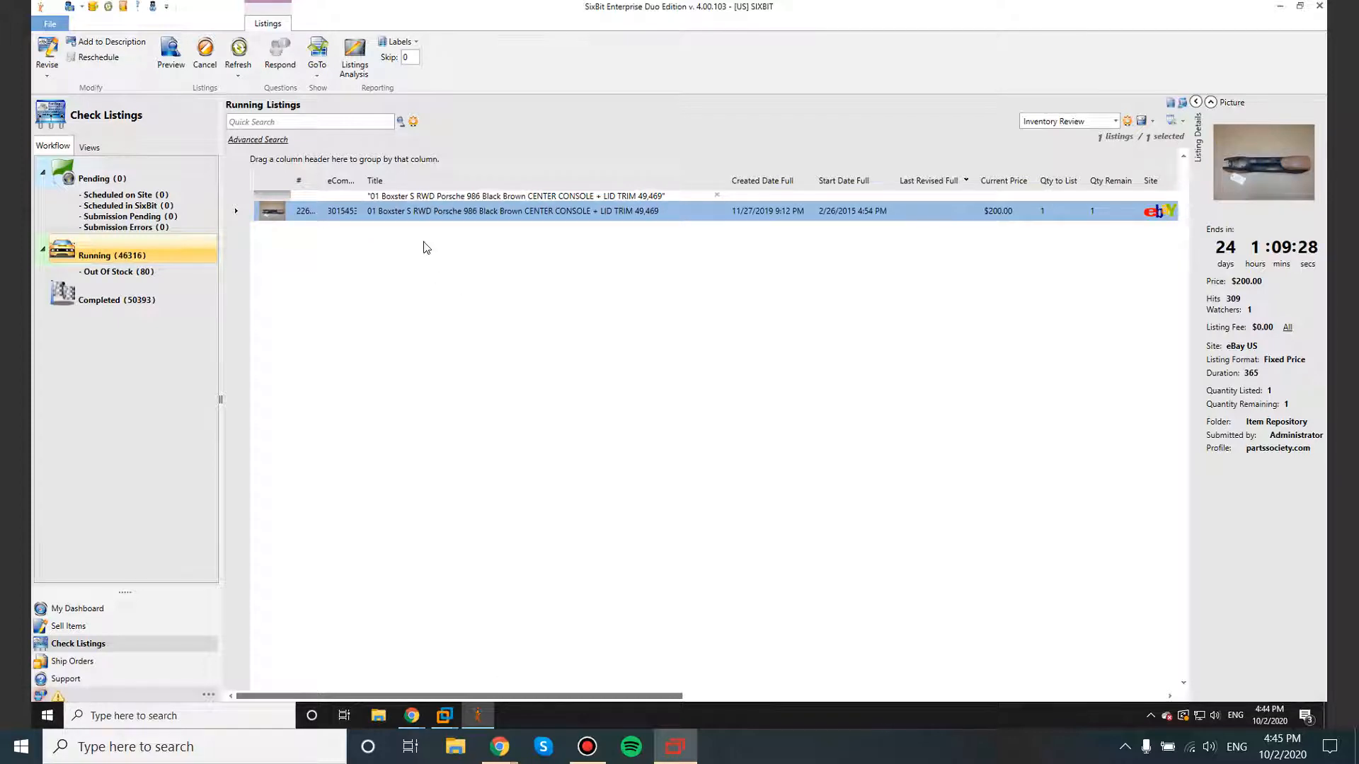
Check the Item Notes of the Boxster center console listing in SixBit and return to instruction 12 of the Delist System checklist
left_click_drag(617, 697, 1071, 702)
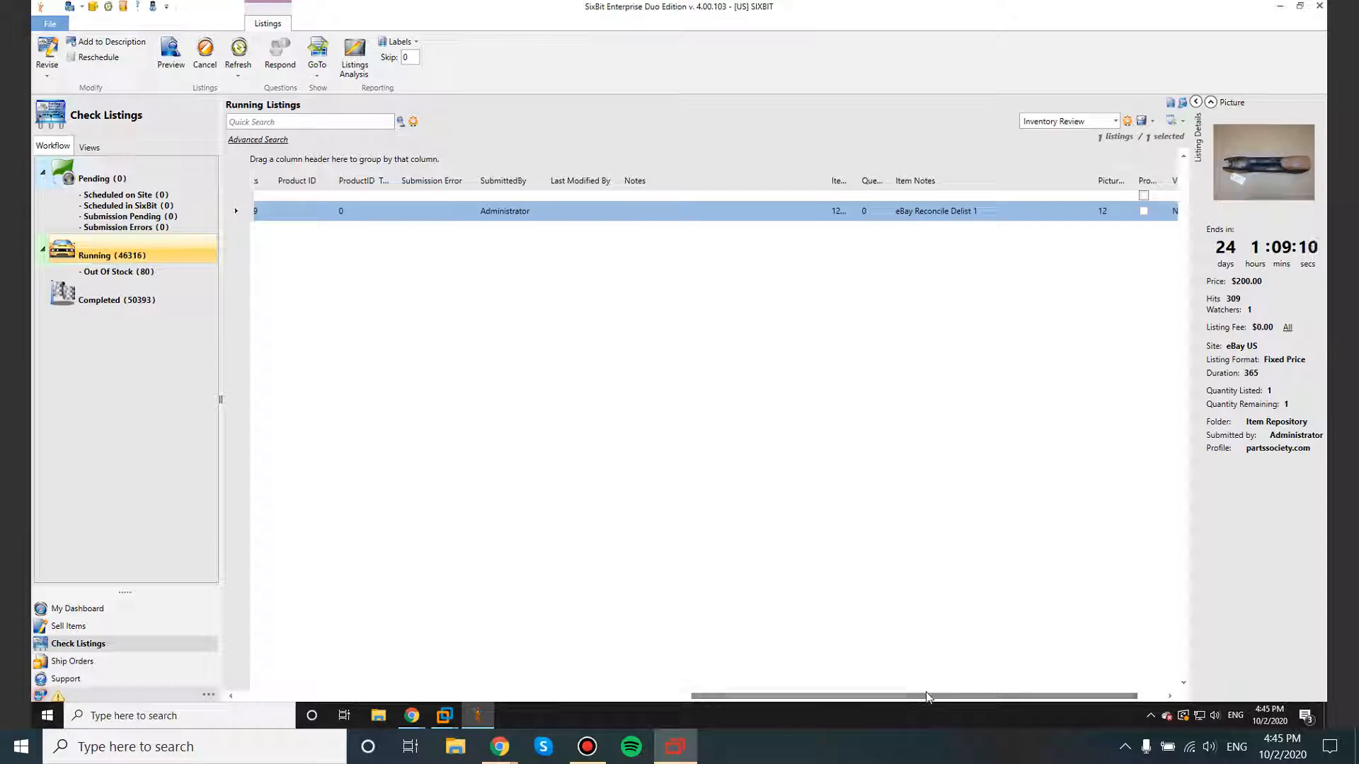
left_click_drag(762, 695, 272, 697)
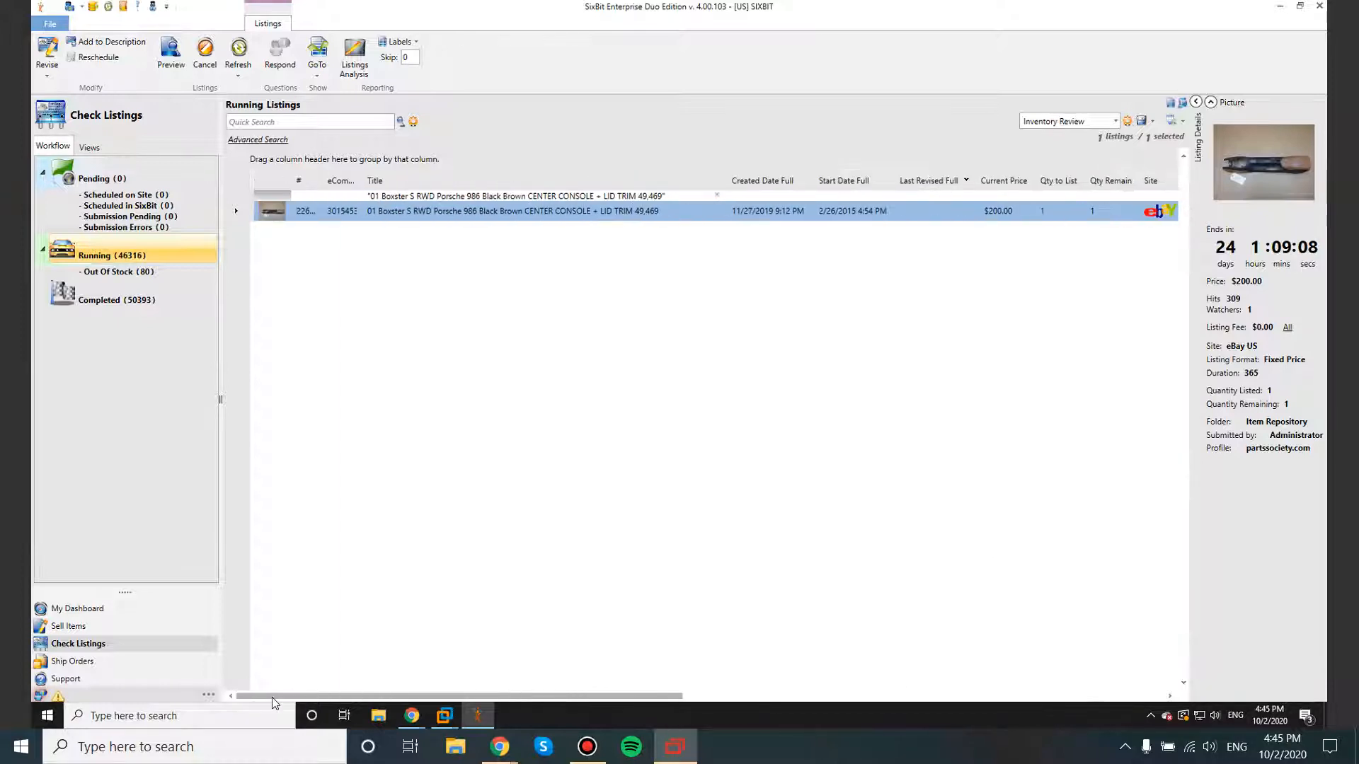
left_click(1256, 10)
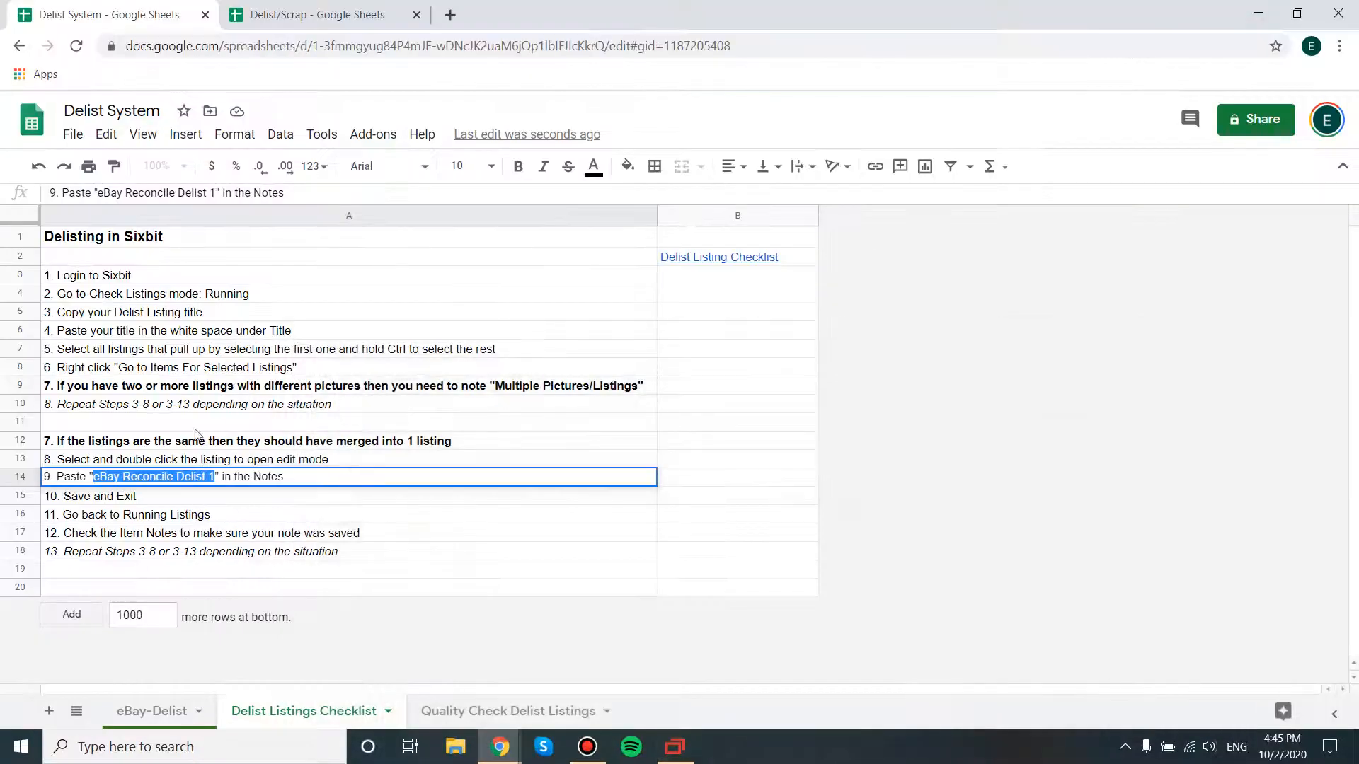
double_click(171, 533)
left_click_drag(357, 531, 109, 551)
Highlight "3-13" and the rest of checklist instruction 13, and go to instruction 3, "Copy your Delist Listing title"
left_click(68, 554)
double_click(64, 555)
left_click(77, 551)
left_click_drag(170, 550, 196, 551)
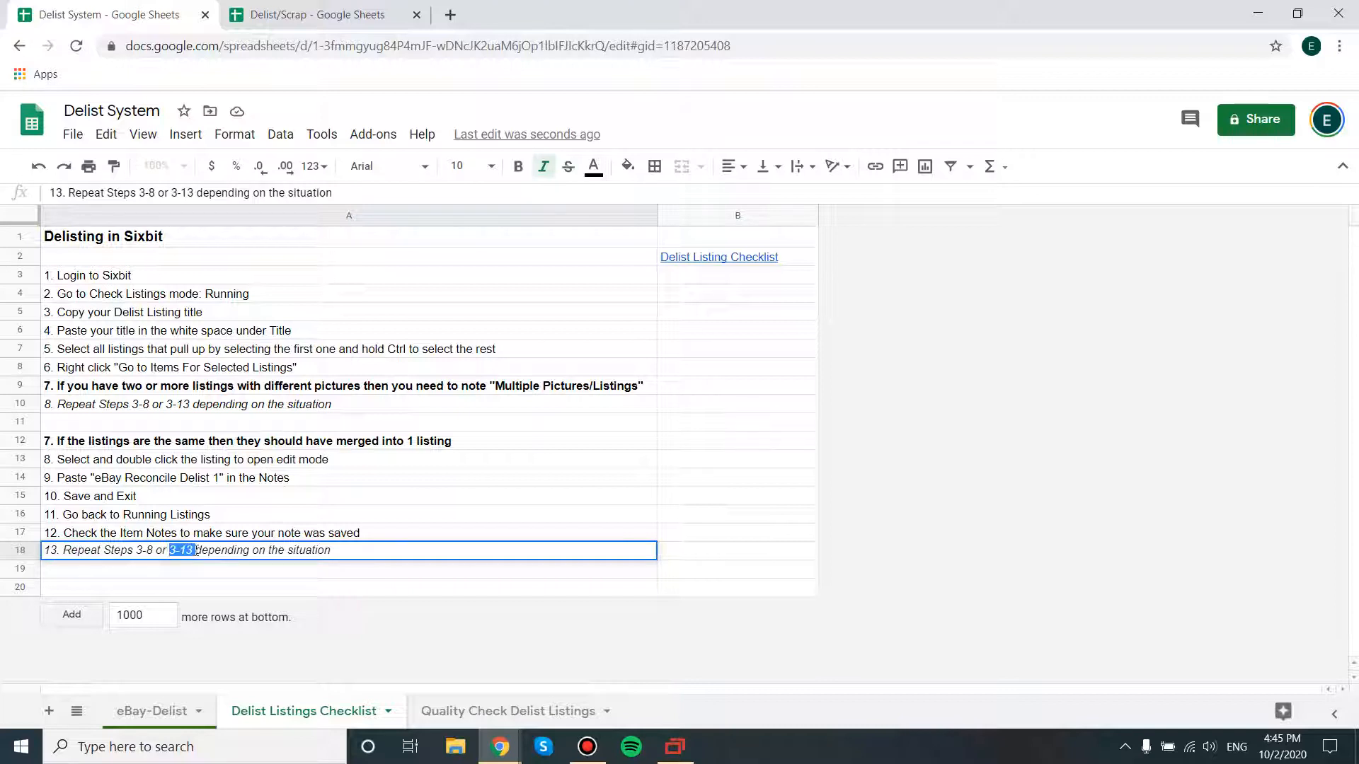
left_click(233, 551)
left_click_drag(357, 551, 42, 559)
left_click(74, 314)
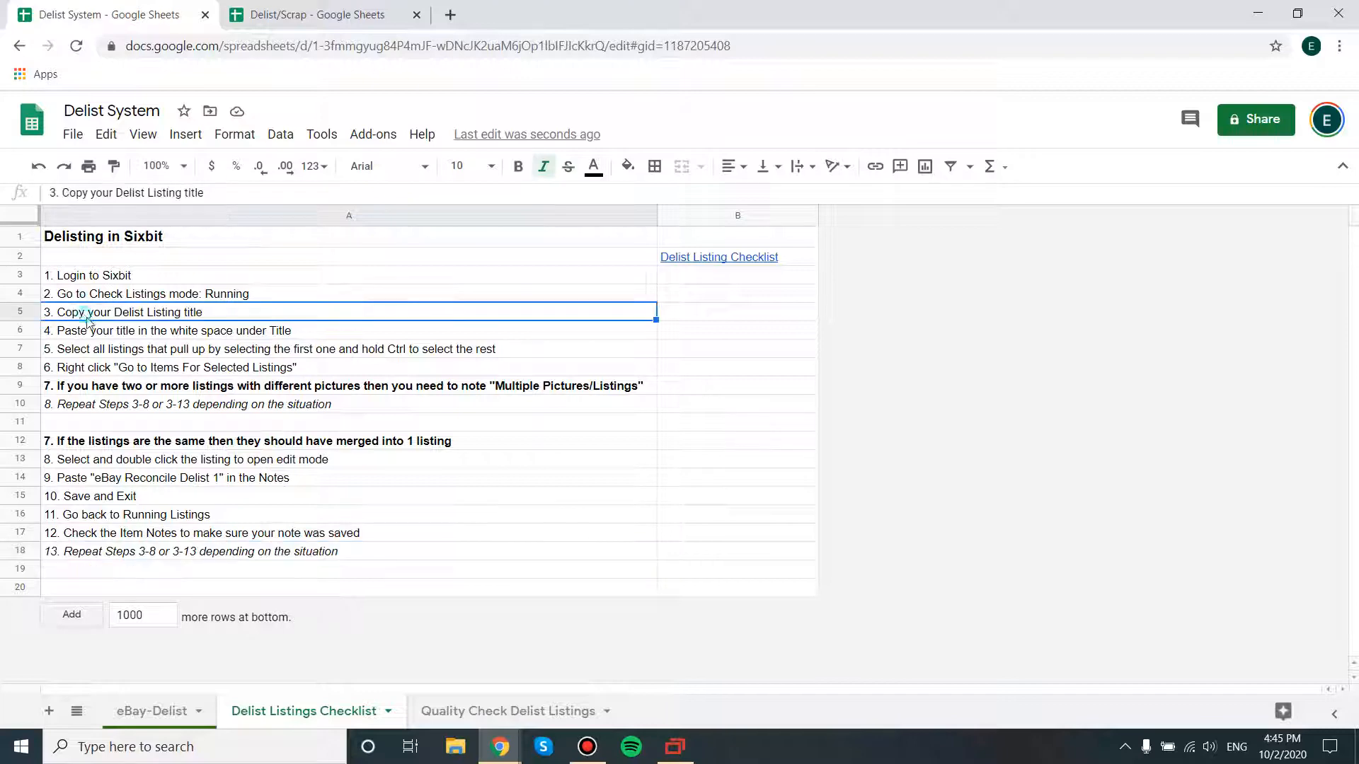
double_click(123, 314)
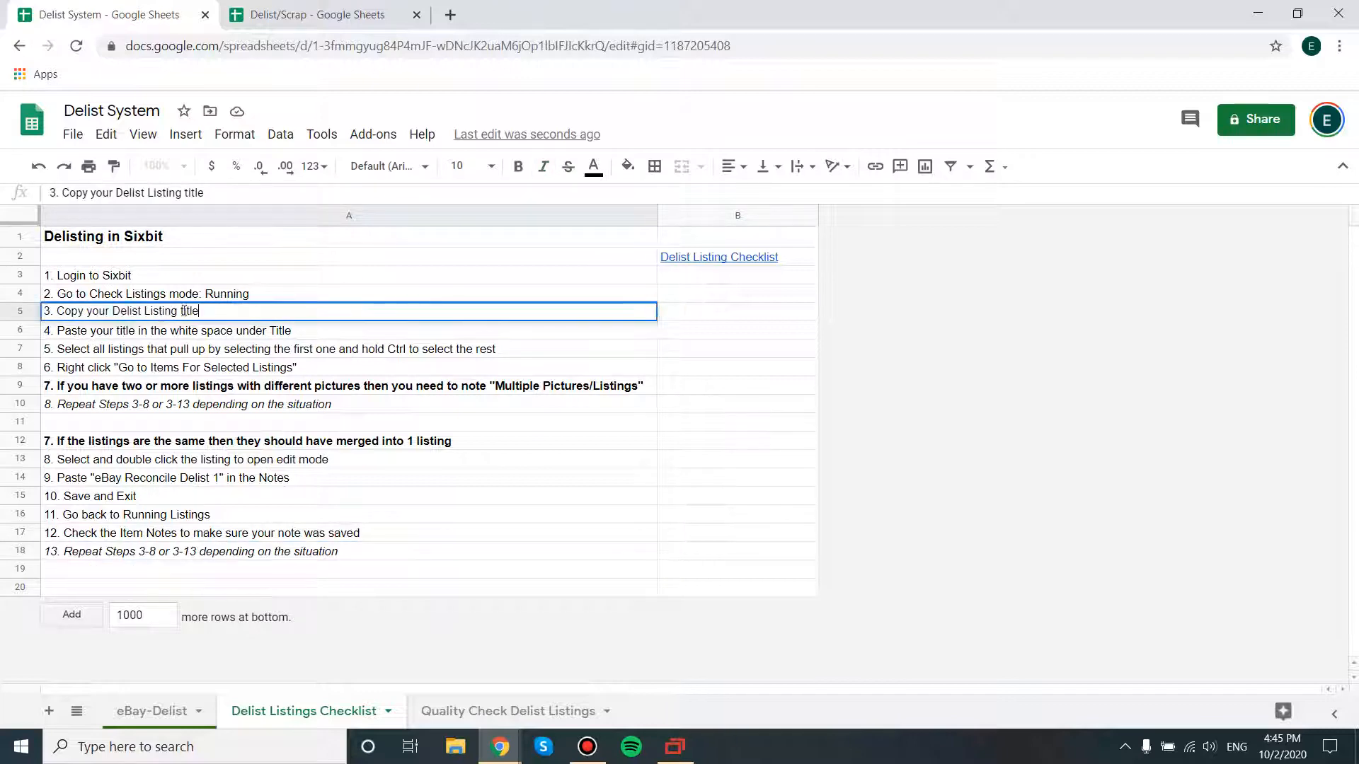
Switch to the Delist/Scrap sheet and mark the 01 Boxster S center console row with "x" as added to the Sixbit delist list
left_click(300, 21)
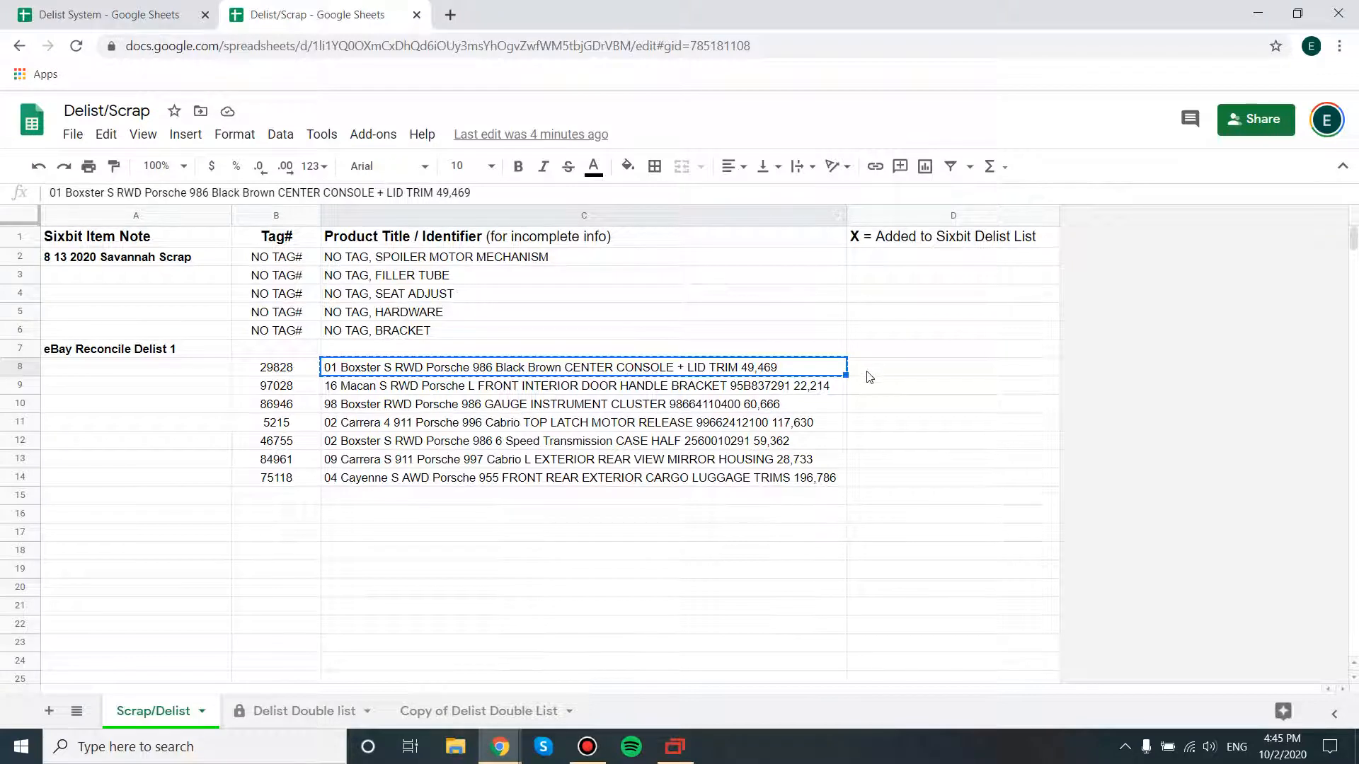
left_click(873, 374)
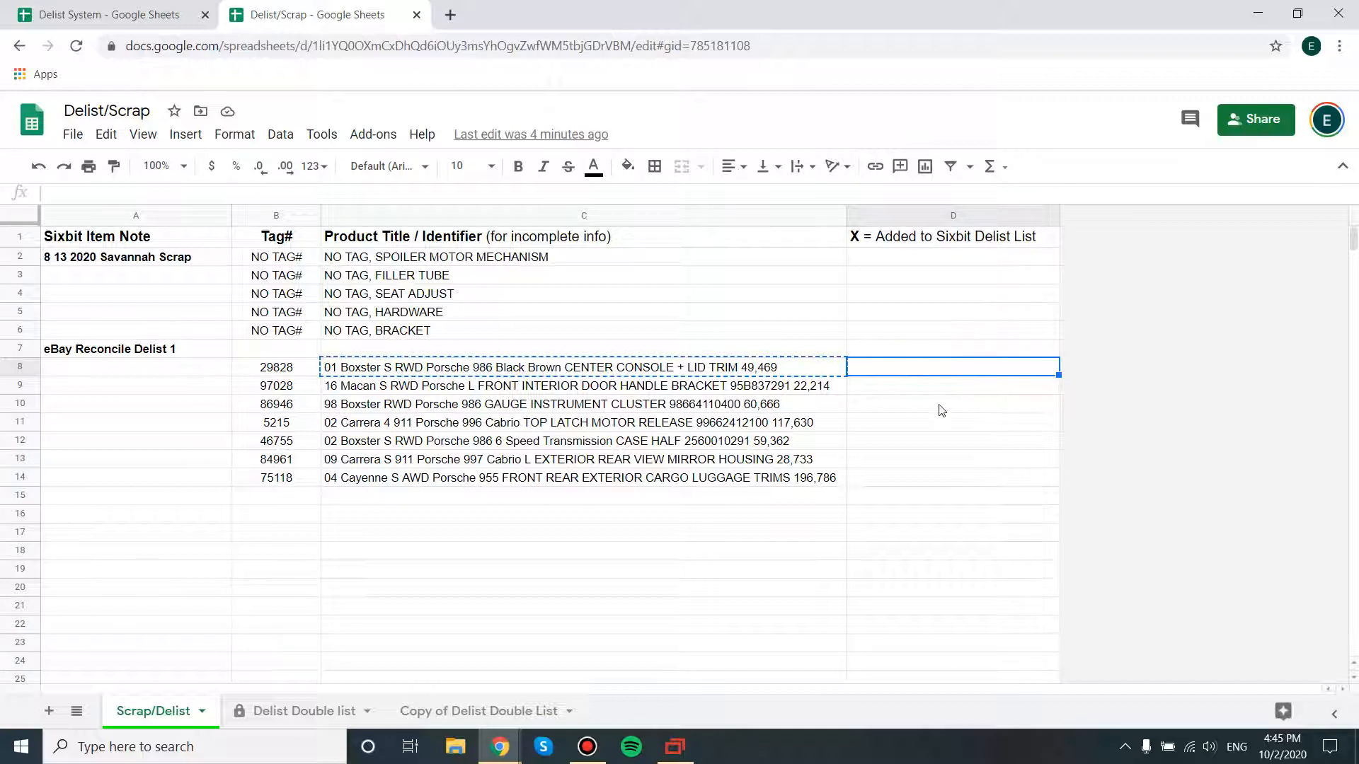
type("x")
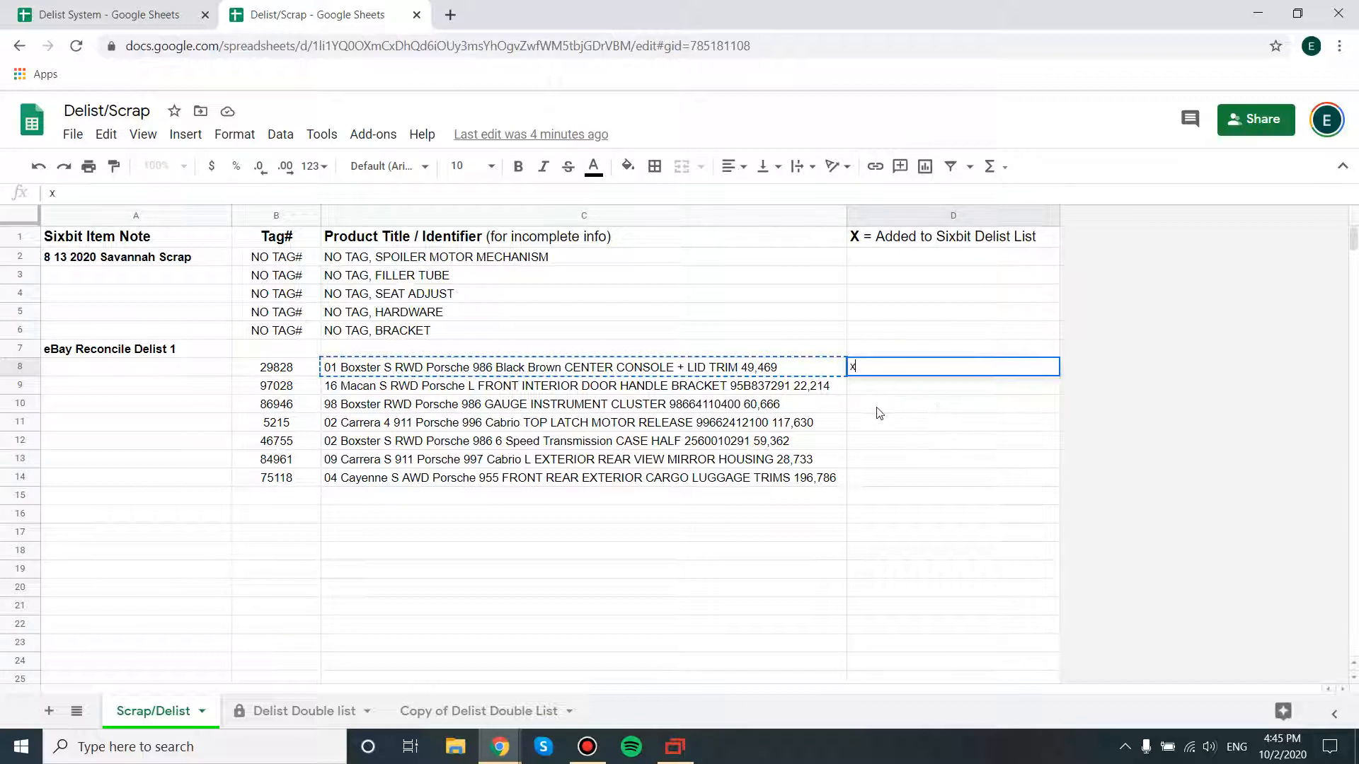
Copy the 16 Macan S front interior door handle bracket title and filter SixBit's running listings by that title
left_click(835, 385)
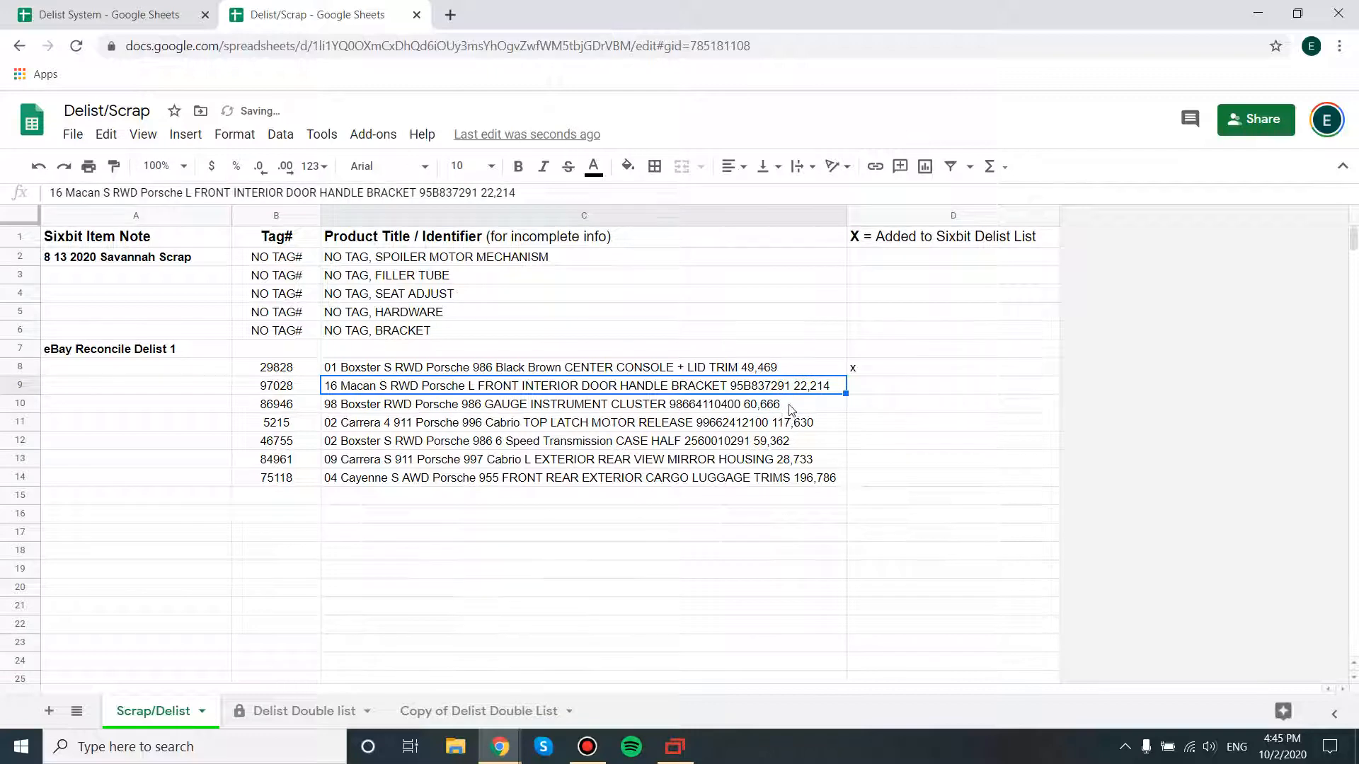
key("ctrl+v")
left_click(38, 165)
left_click(676, 747)
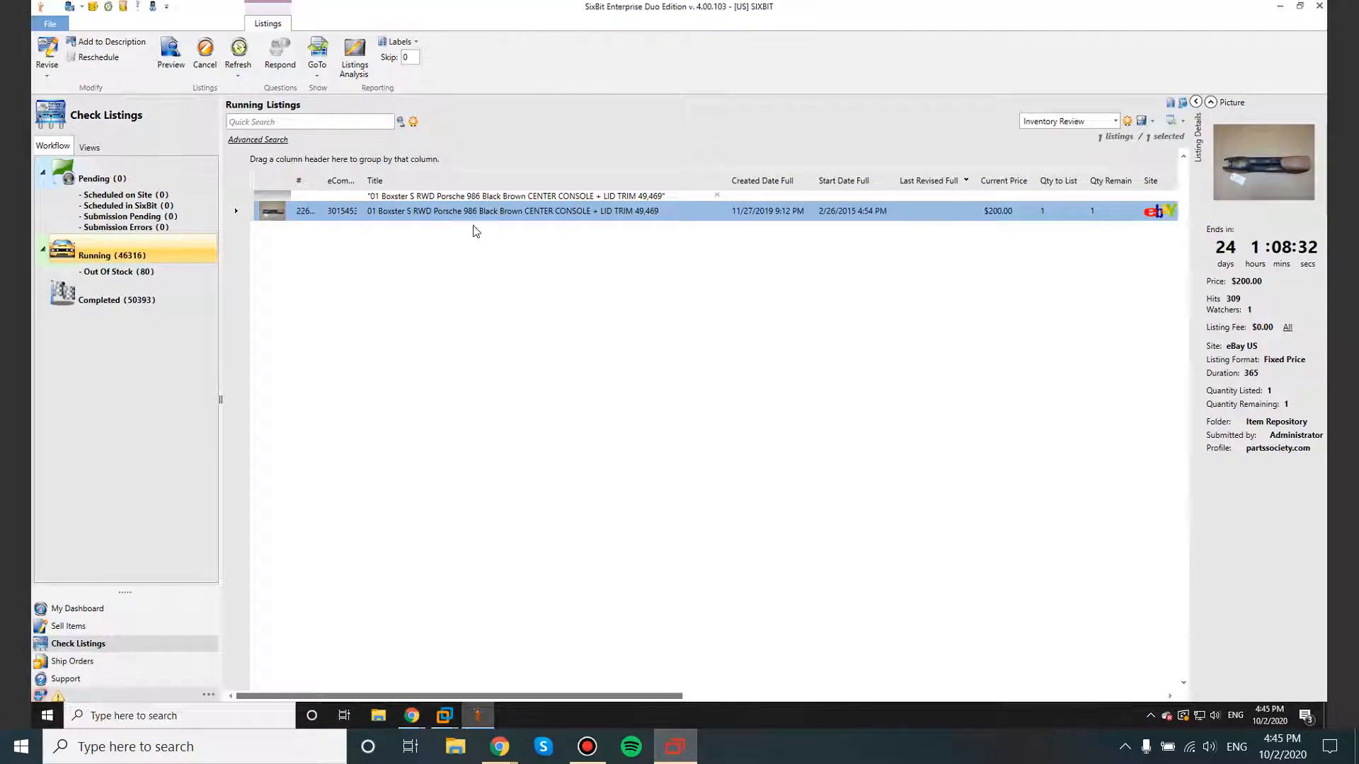
left_click(510, 193)
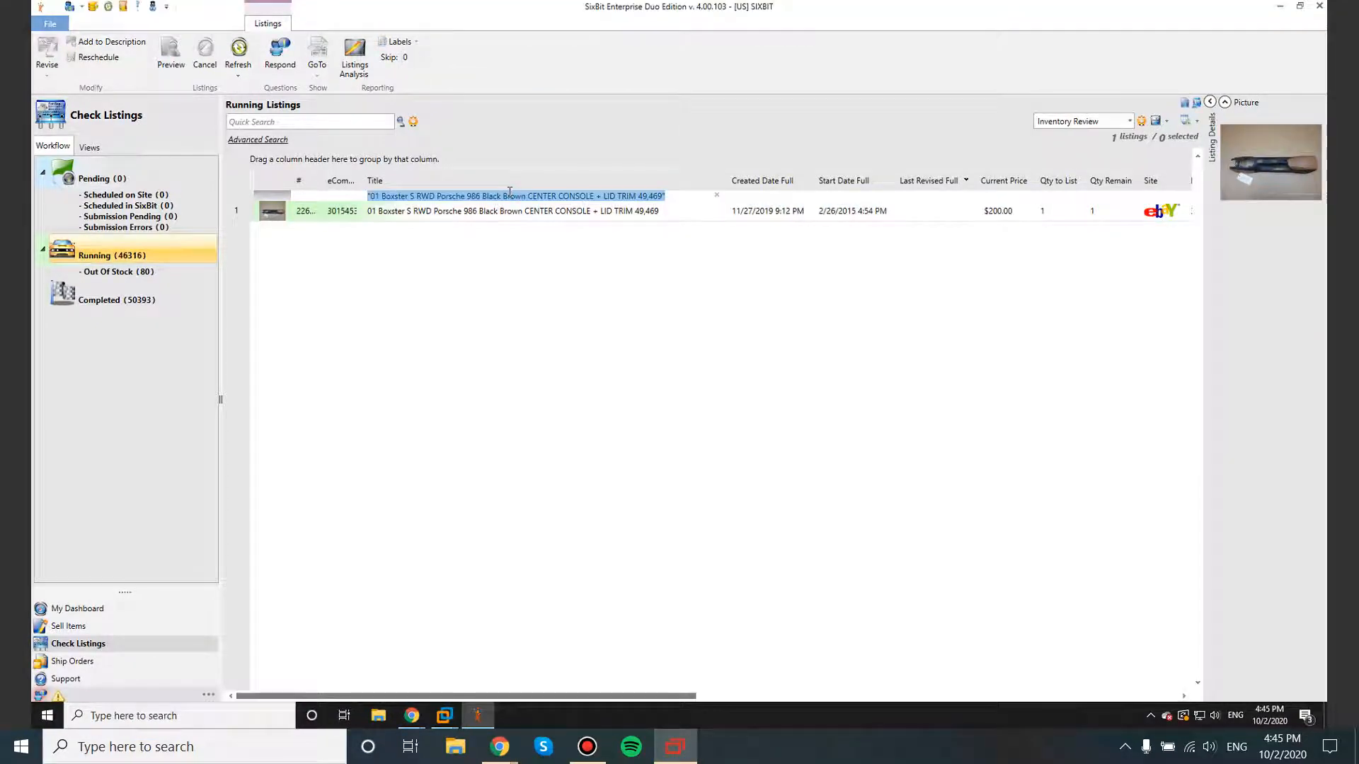
key("Delete")
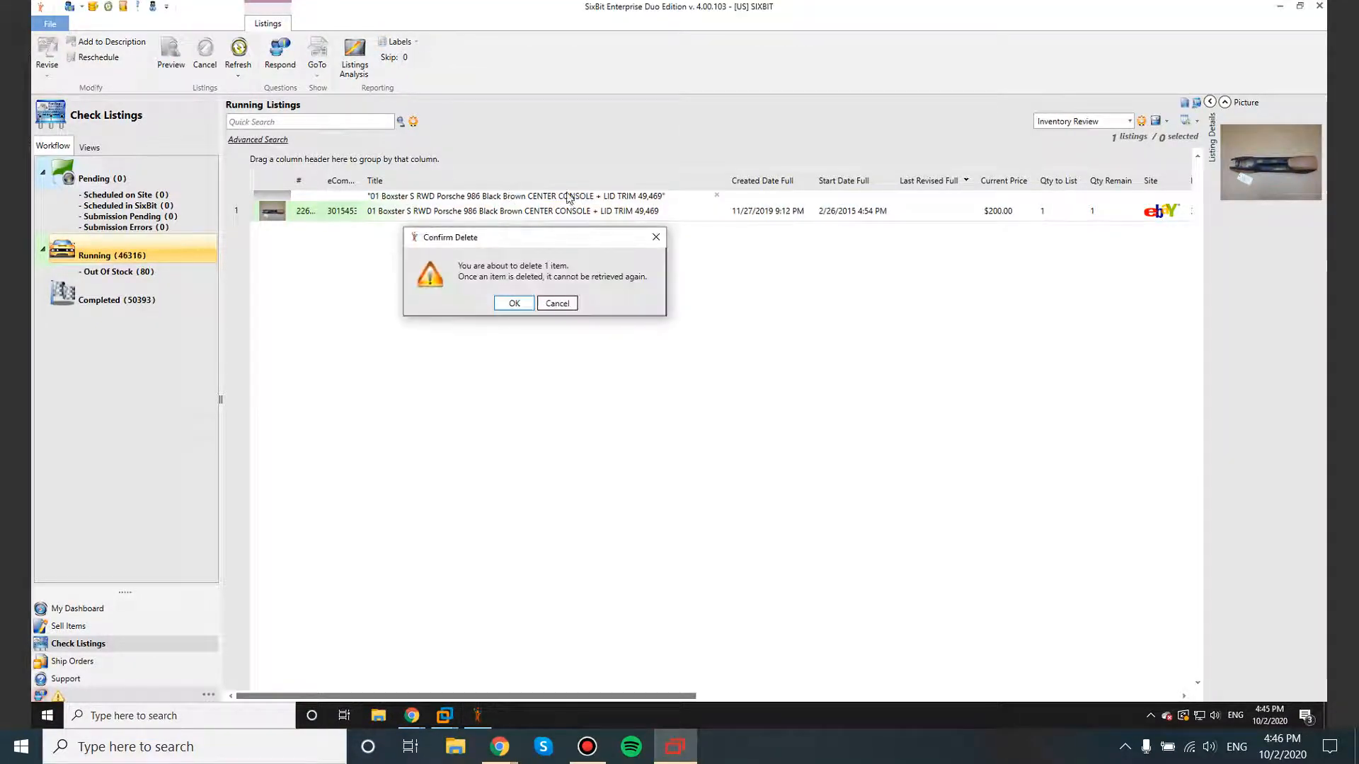
key("Tab")
key("Return")
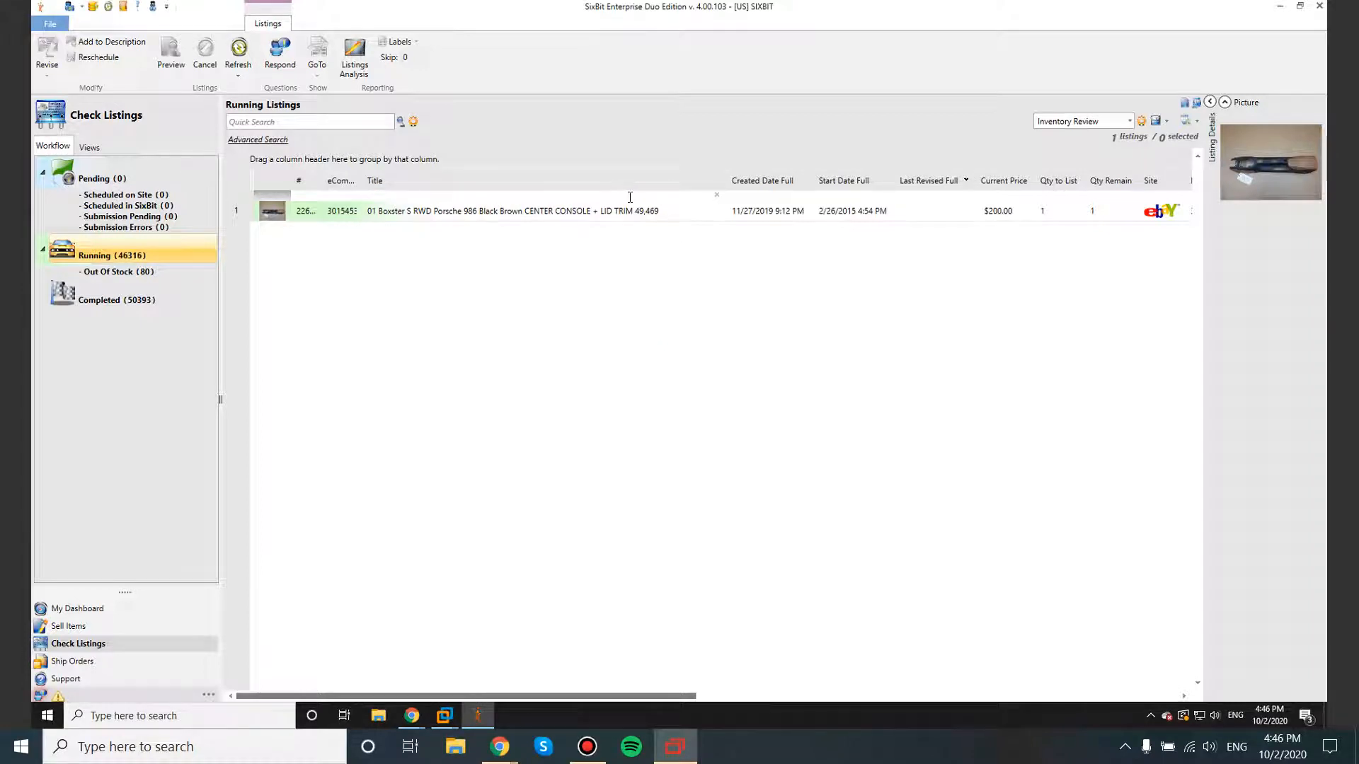
key("ctrl+v")
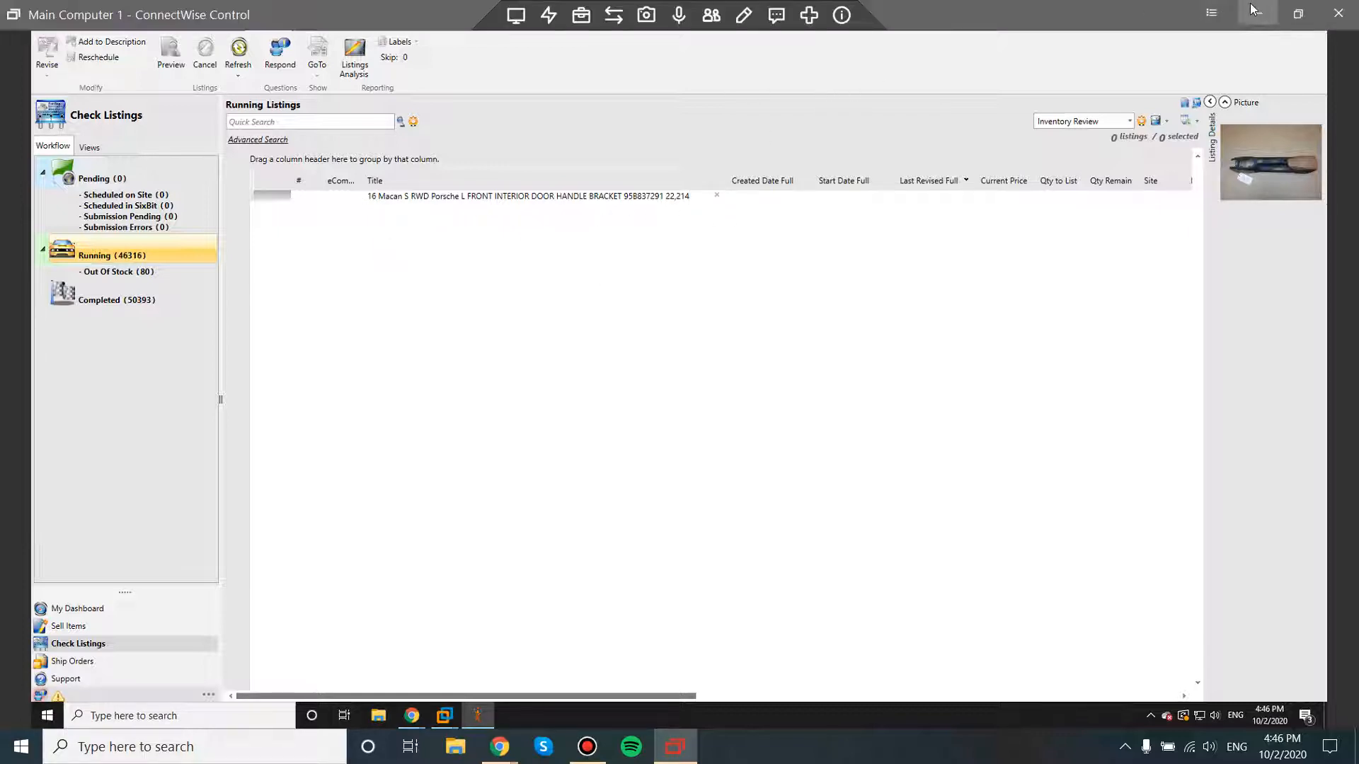
Return to the Delist/Scrap sheet and enter "item not found" in column D for the 16 Macan S door handle bracket
left_click(1255, 11)
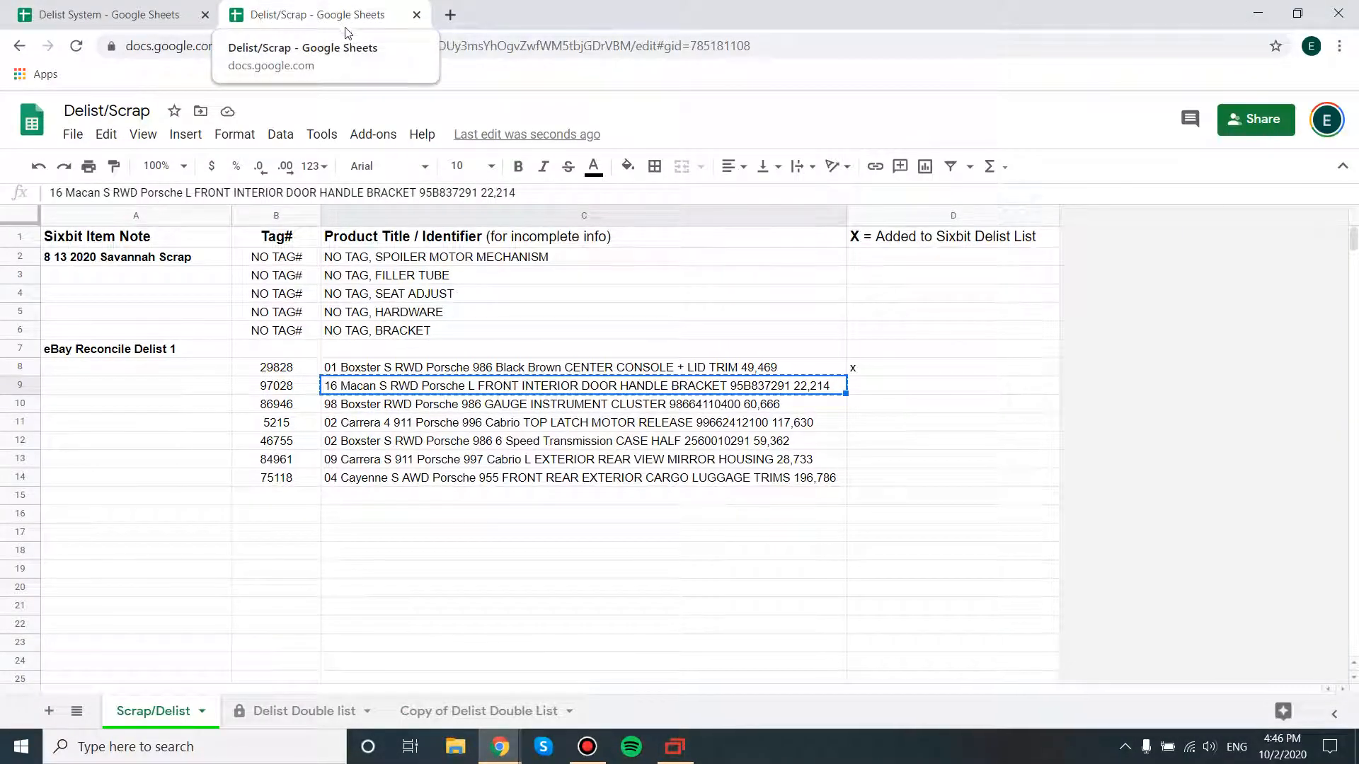
left_click(876, 390)
double_click(875, 392)
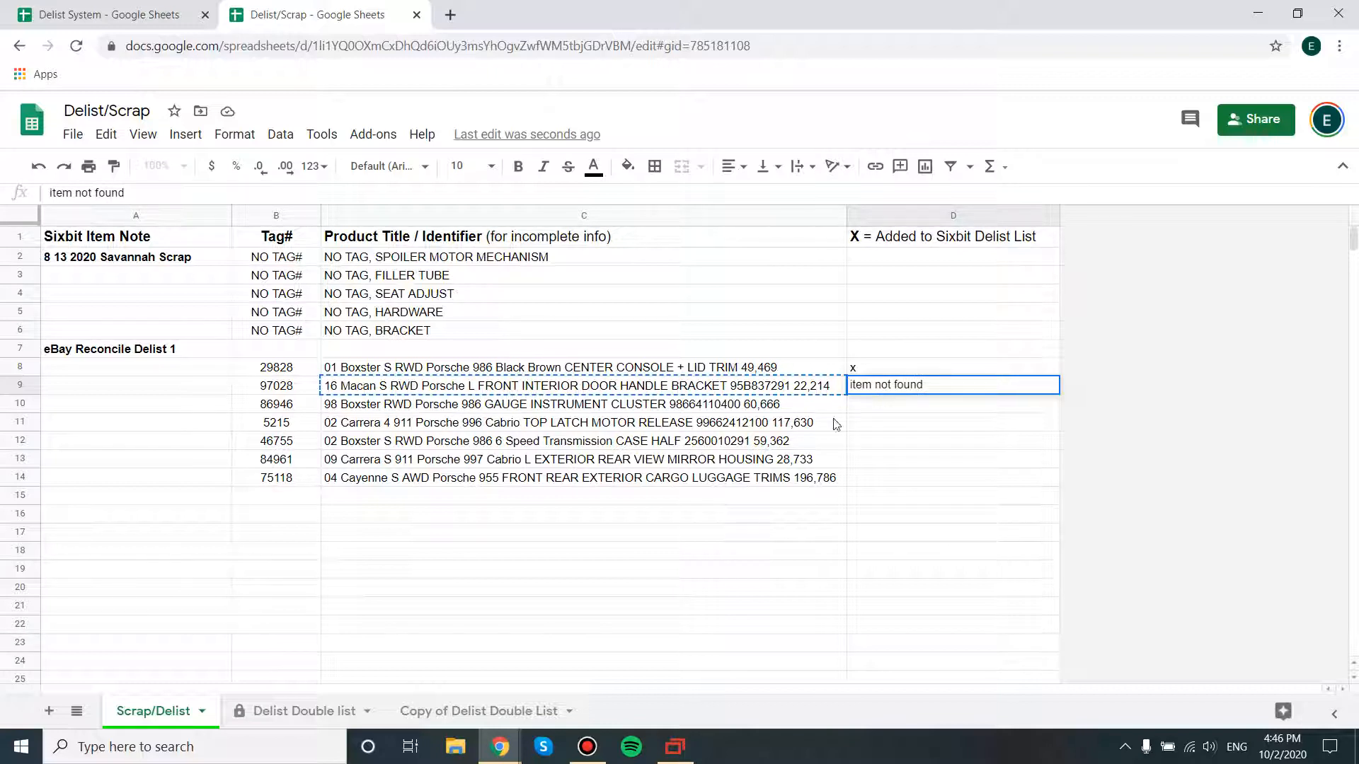
left_click(810, 404)
left_click(901, 391)
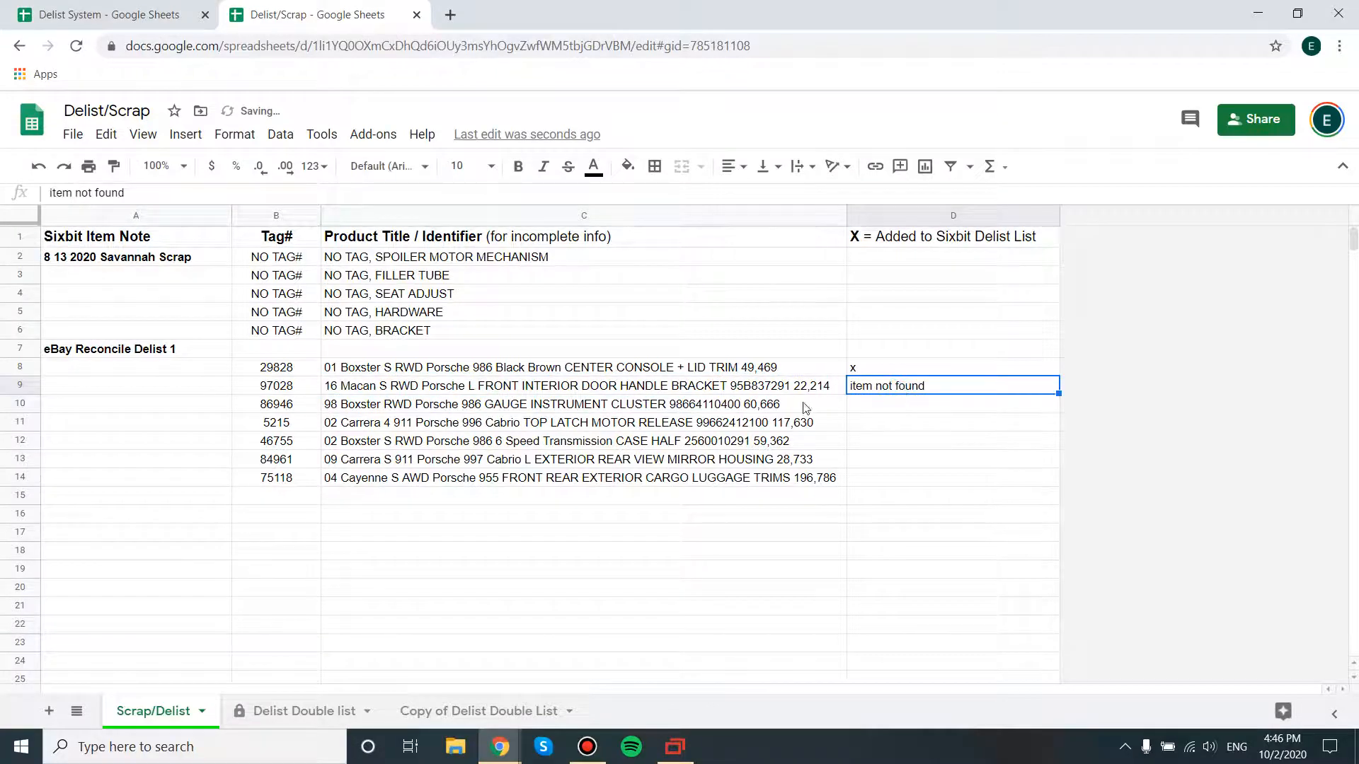
Copy the 98 Boxster gauge instrument cluster title and replace the Title filter in SixBit's running listings with it
left_click(578, 409)
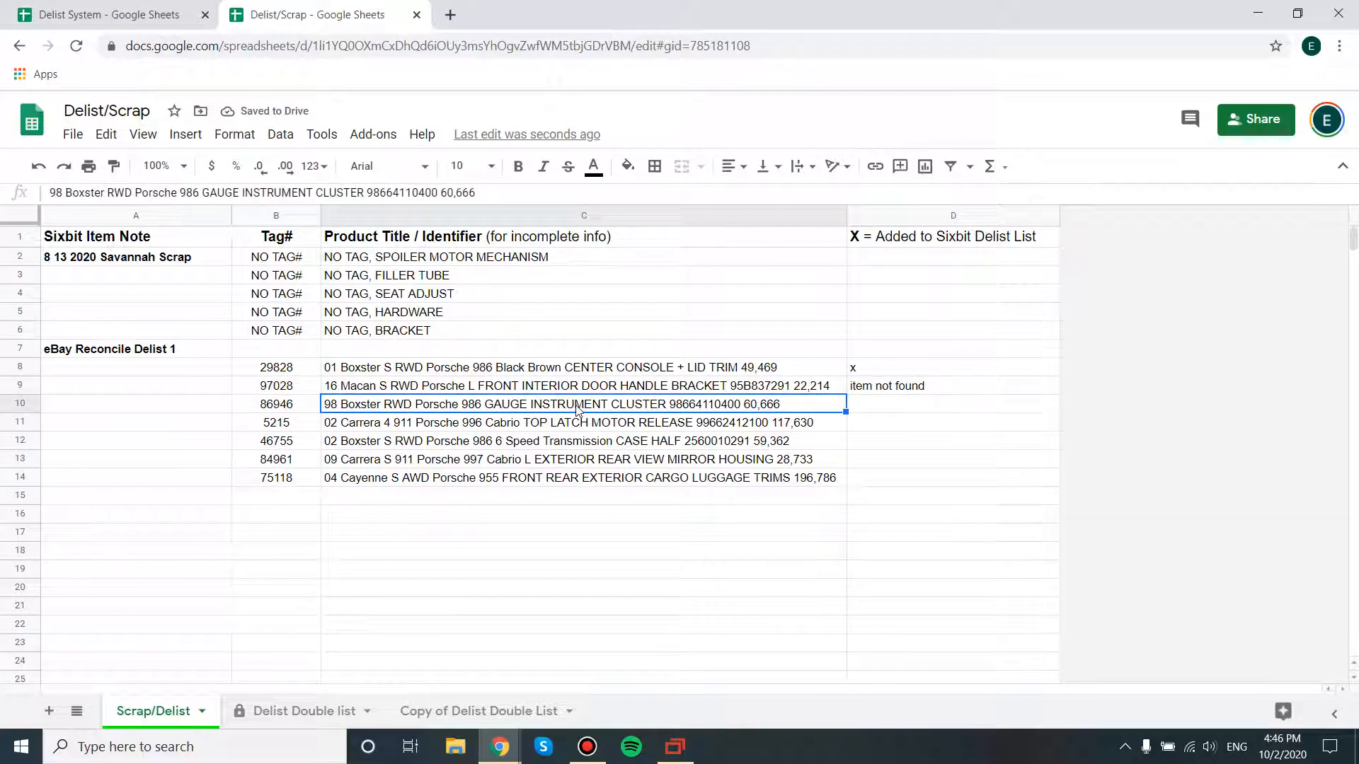
key("ctrl+c")
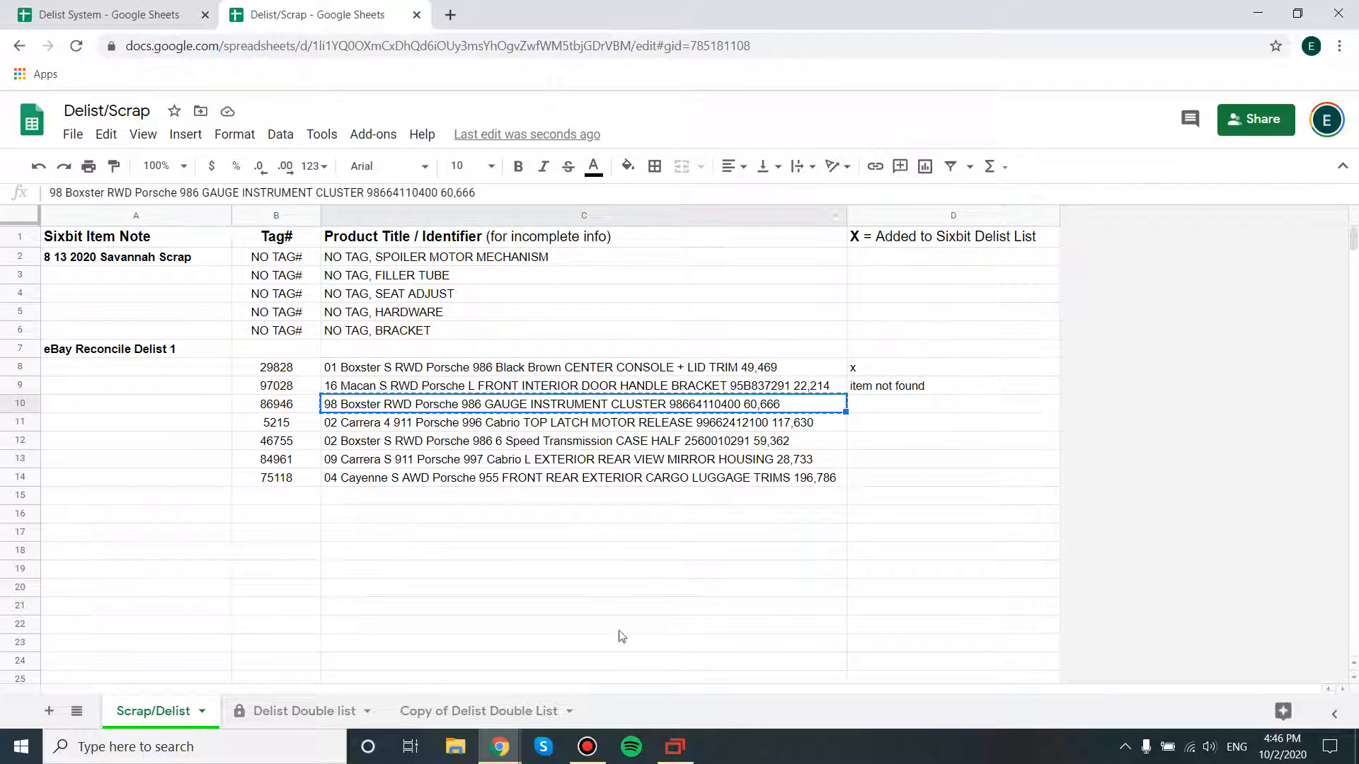
left_click(675, 746)
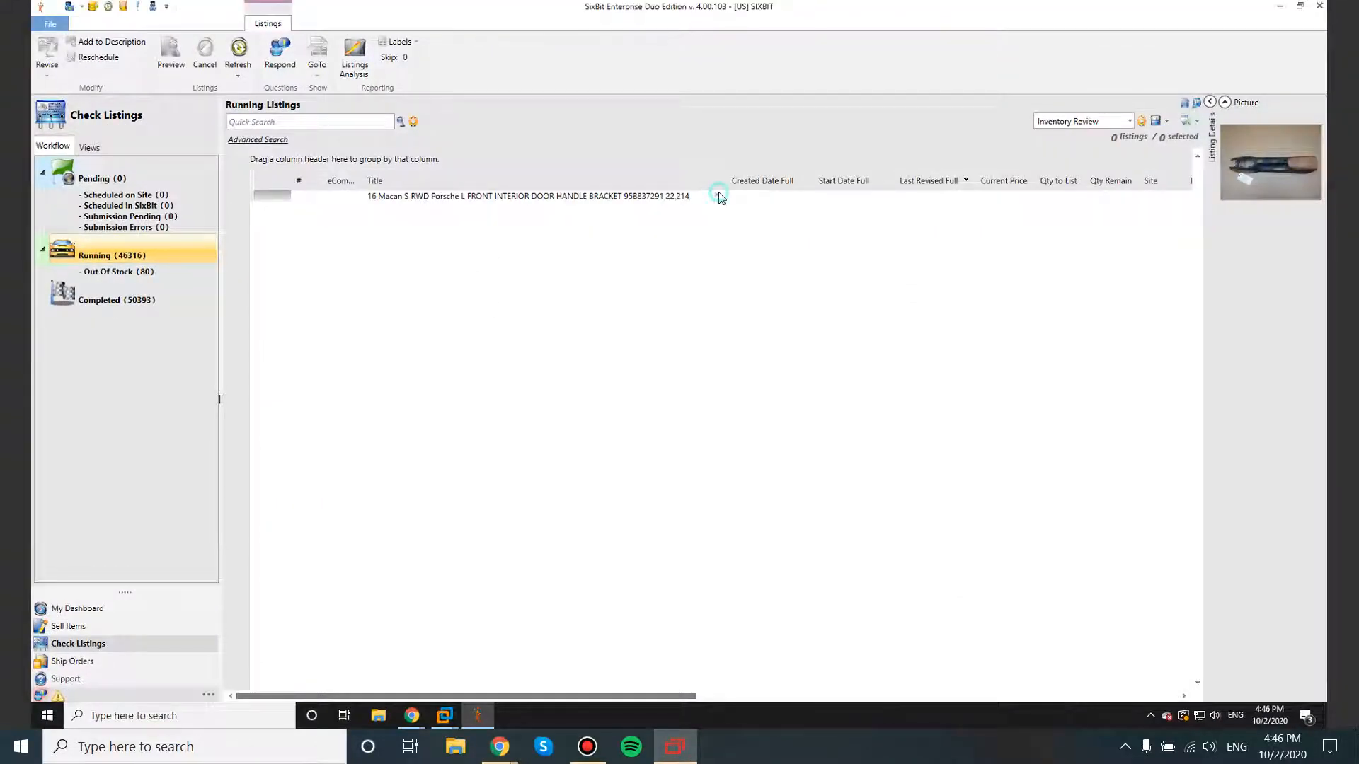
key("ctrl+a")
key("BackSpace")
key("ctrl+v")
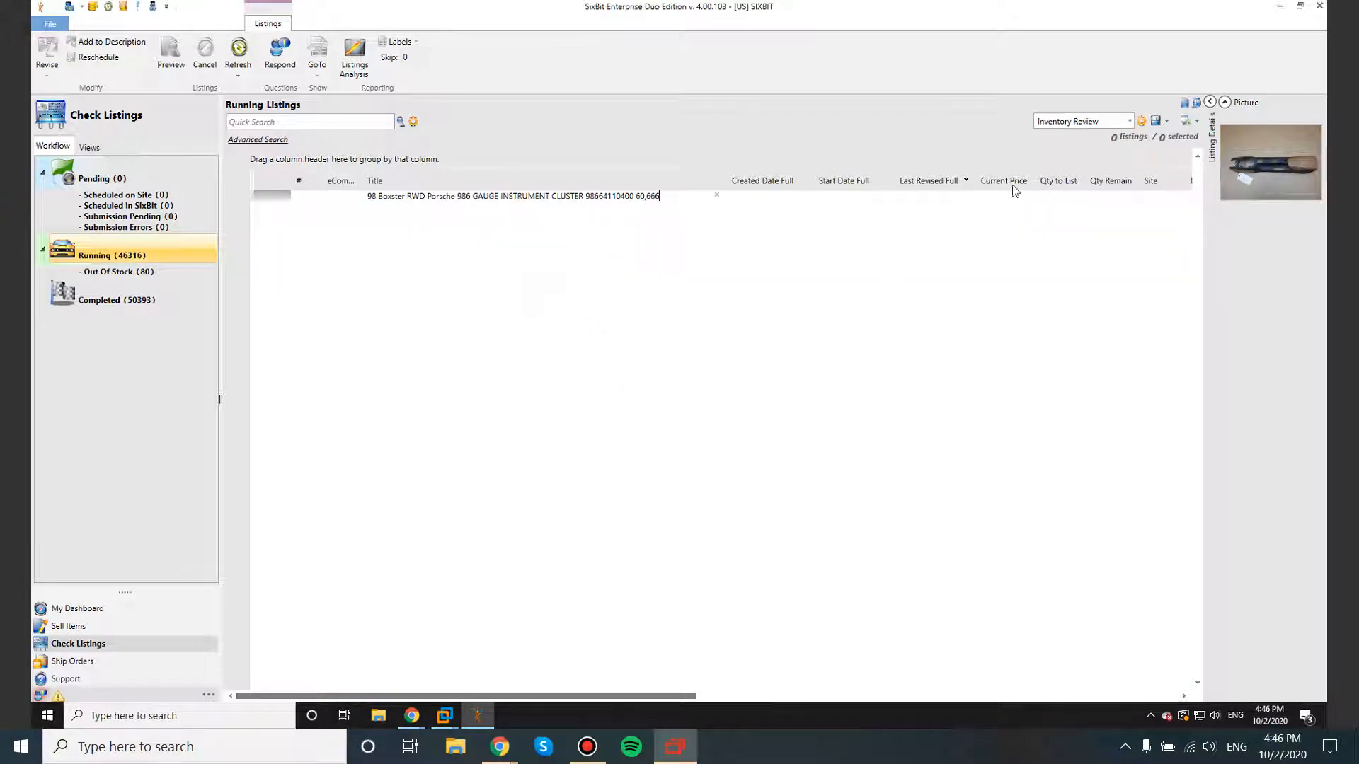
Fill "item not found" down to the 98 Boxster gauge instrument cluster row in the Delist/Scrap sheet
left_click(1260, 7)
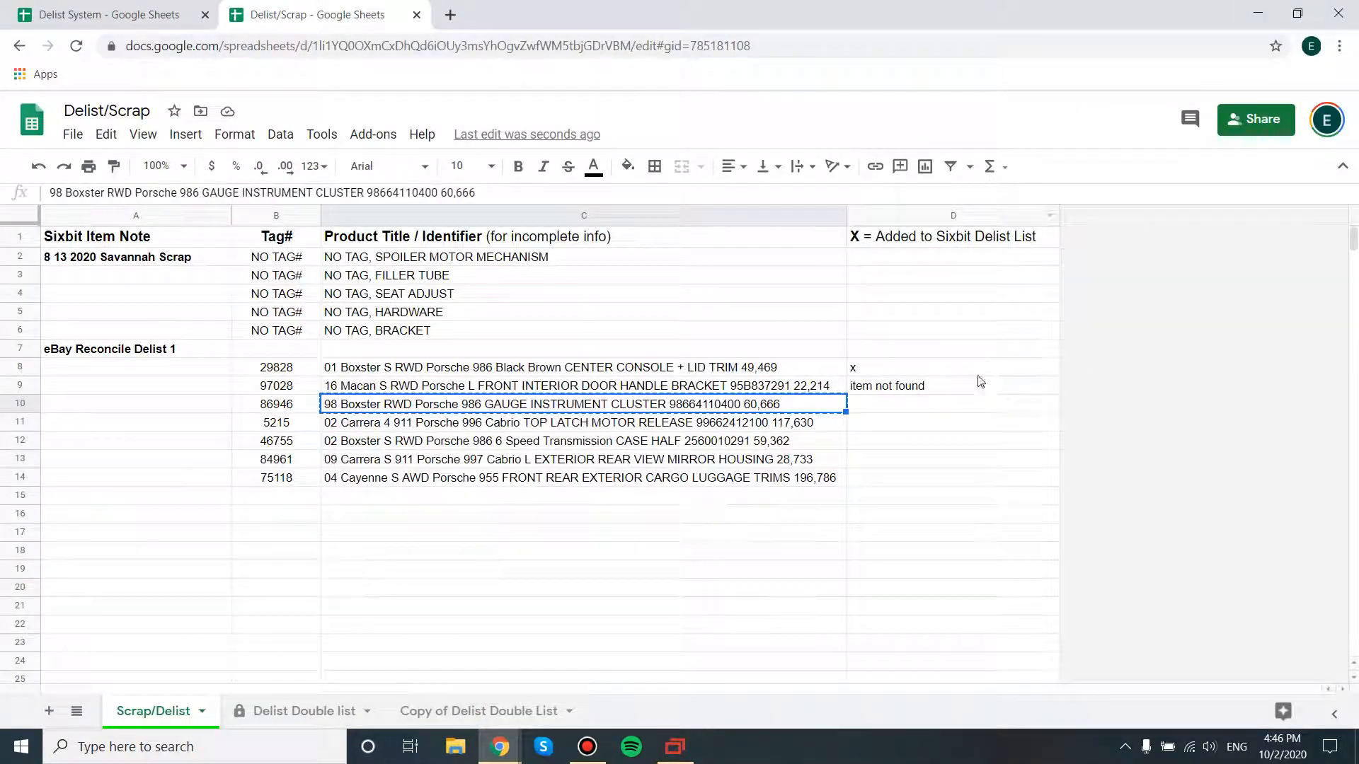
left_click(952, 387)
left_click_drag(1058, 394, 1055, 405)
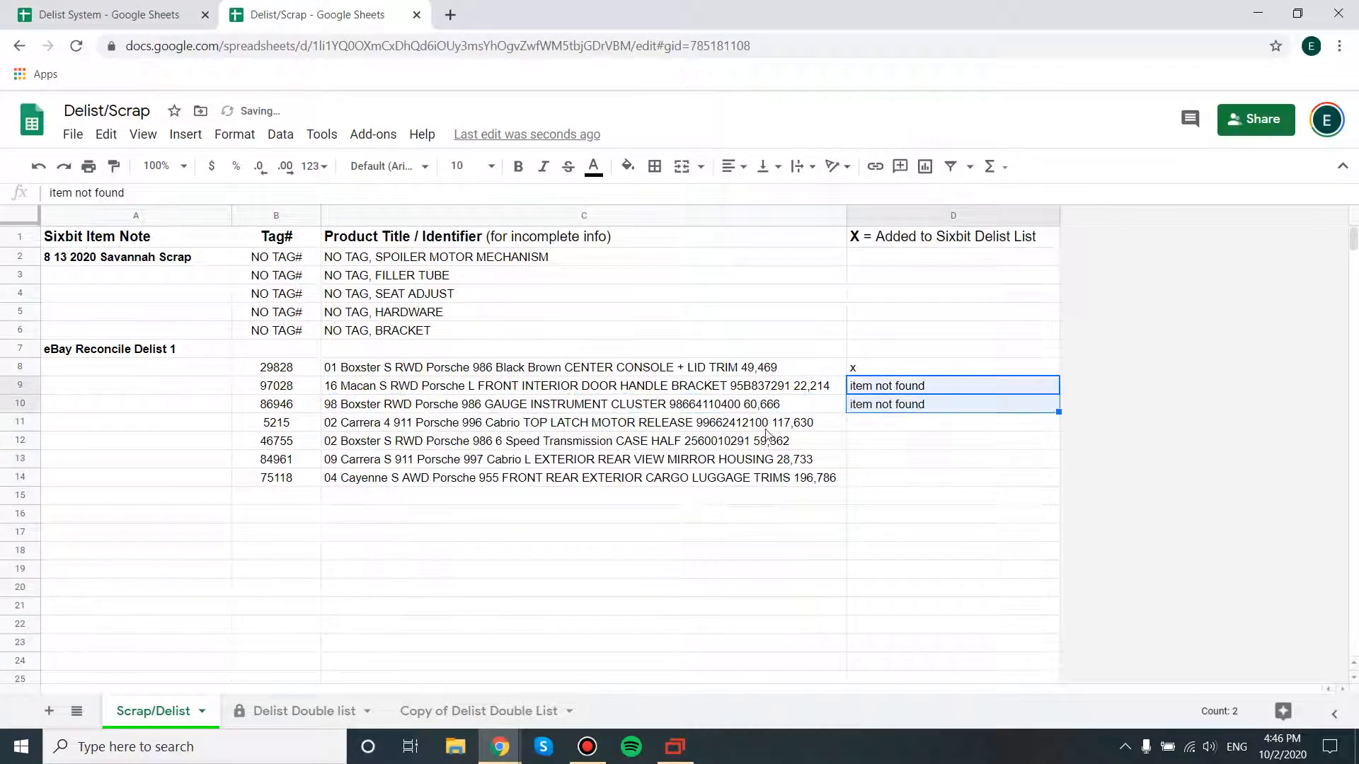
Copy the 02 Carrera 4 top latch motor release title and filter SixBit's running listings by it
left_click(768, 423)
key("ctrl+c")
left_click(675, 746)
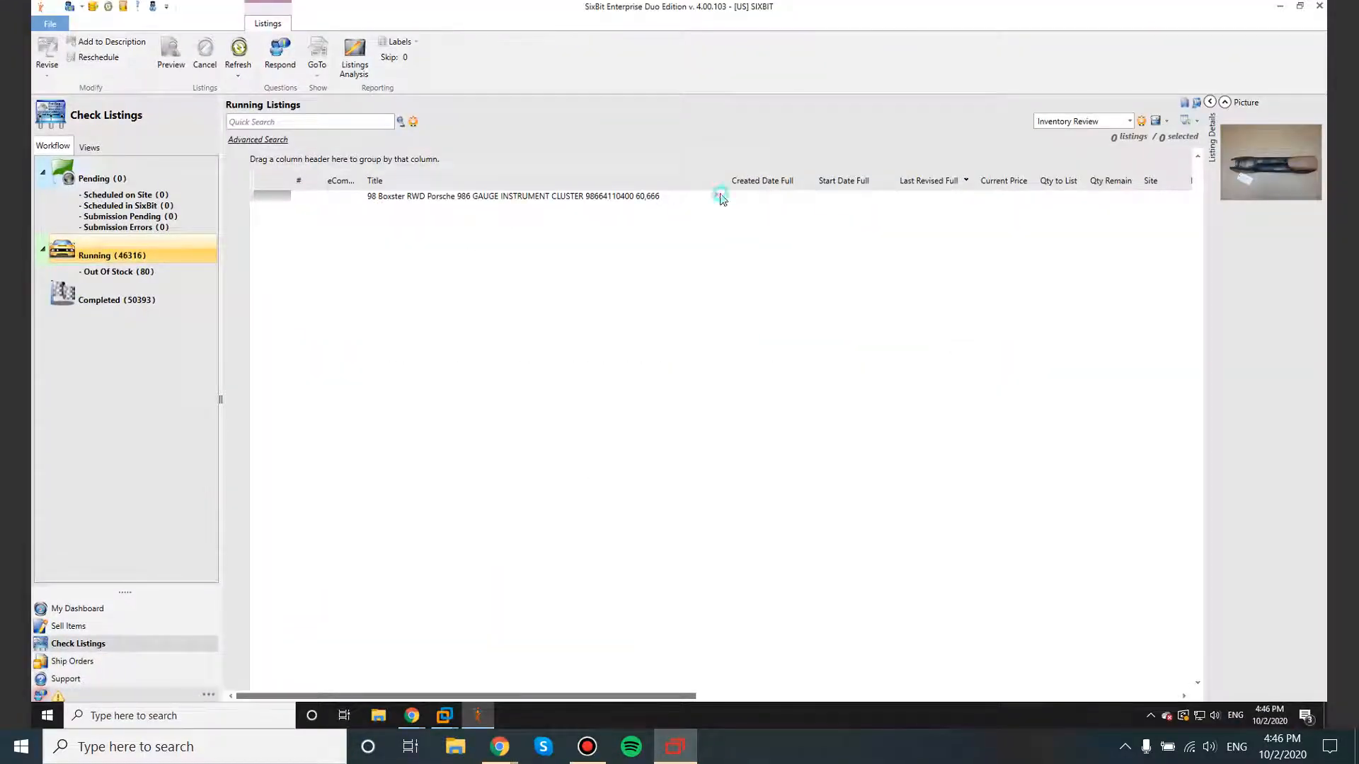
left_click(716, 195)
key("ctrl+v")
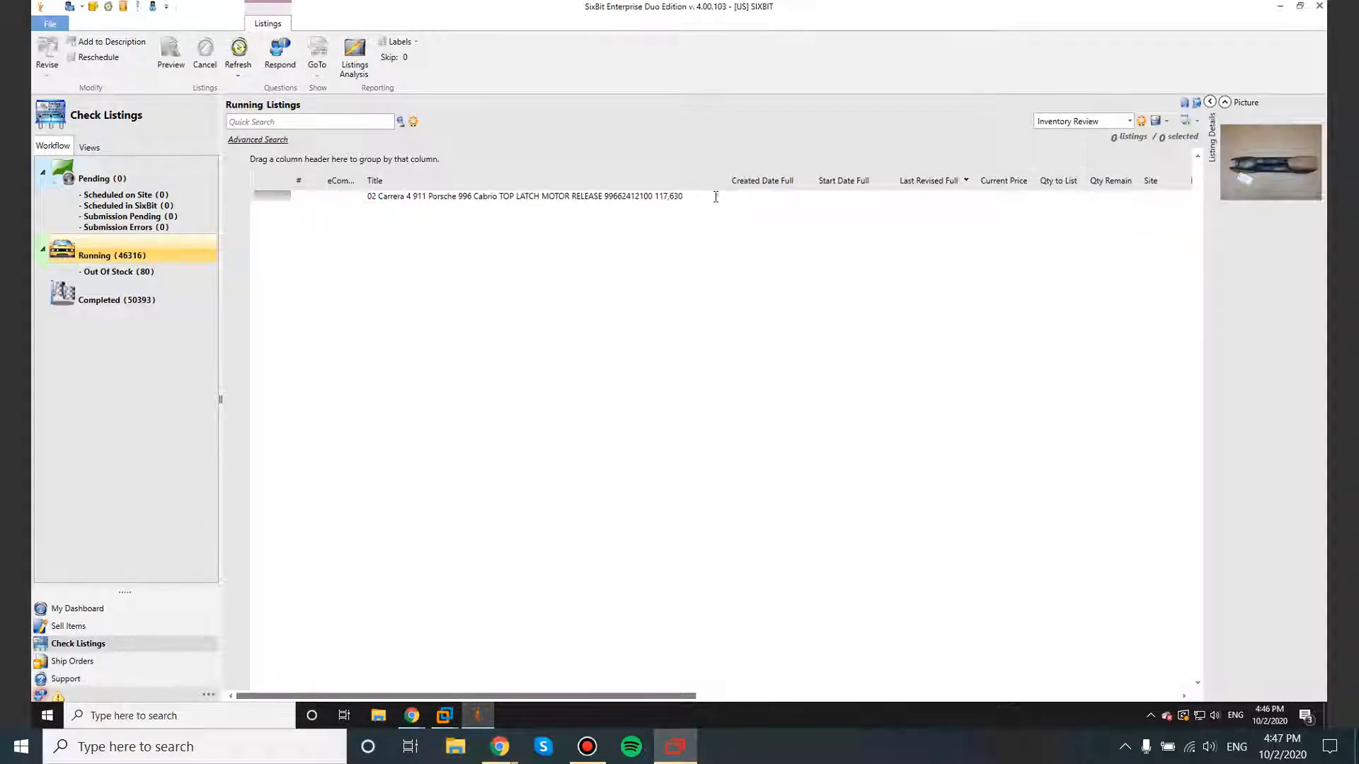
Fill "item not found" down to the 02 Carrera 4 top latch motor release row in the Delist/Scrap sheet
left_click(1257, 6)
left_click(942, 407)
left_click_drag(1058, 412, 1056, 428)
Copy the 02 Boxster S 6 Speed Transmission case half title and filter SixBit's running listings by it
left_click(807, 445)
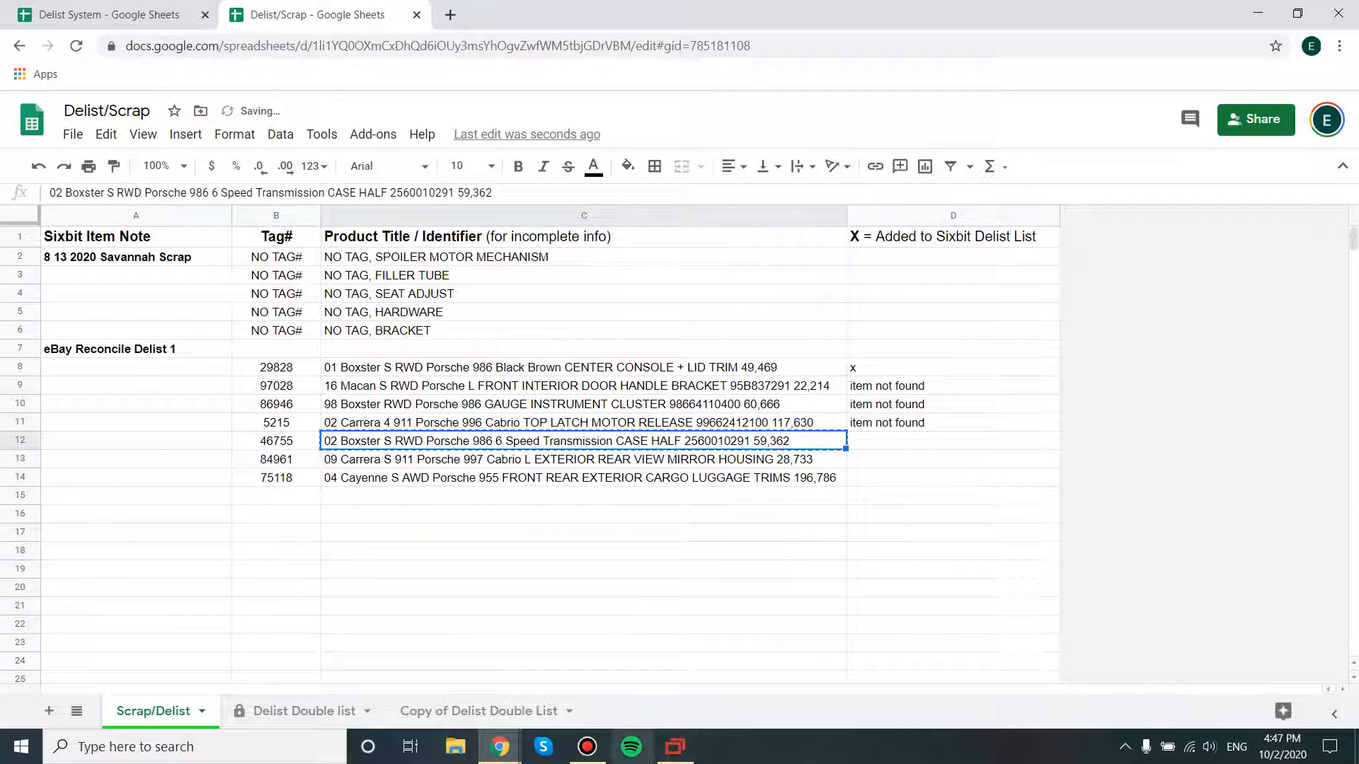
left_click(675, 746)
left_click(716, 196)
key("BackSpace")
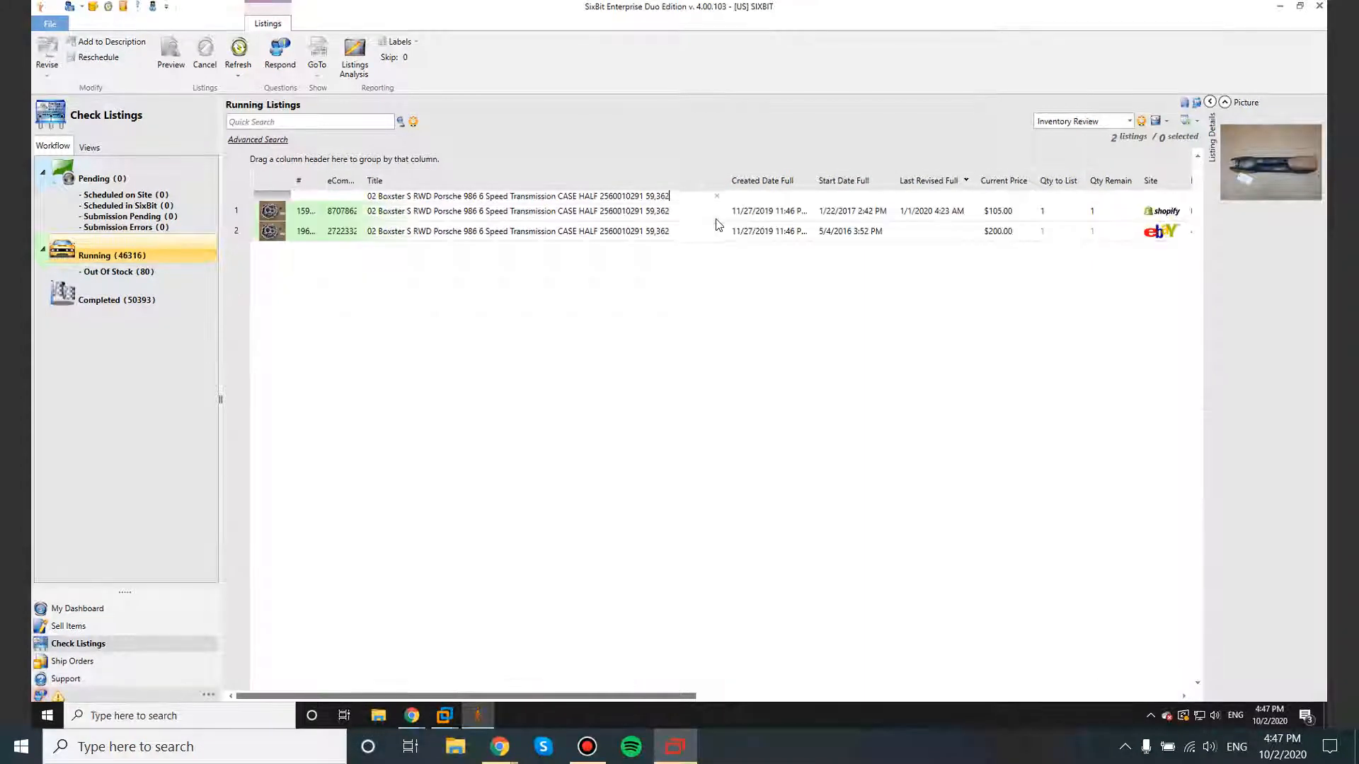
Select both 02 Boxster S transmission case half listings, go to their items and open the item for editing
left_click(520, 212)
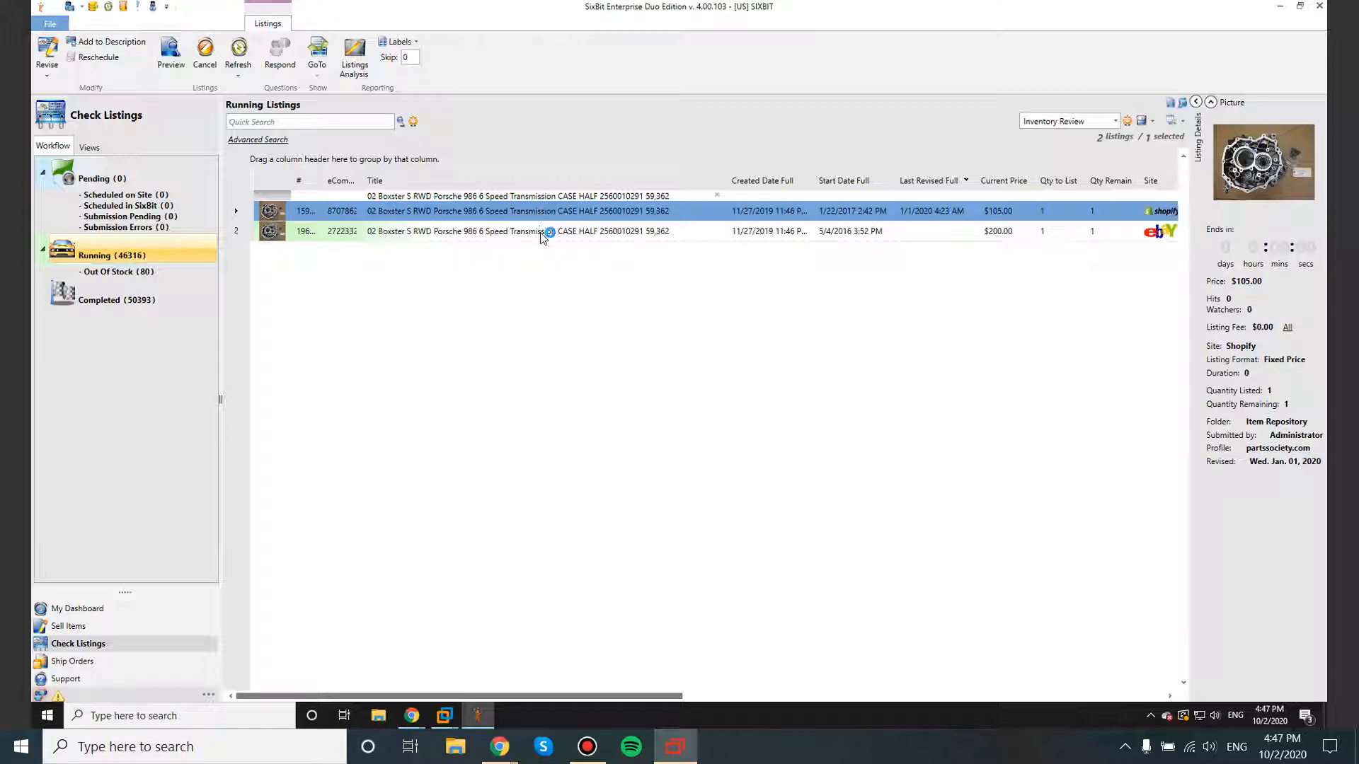
left_click(543, 233, "ctrl")
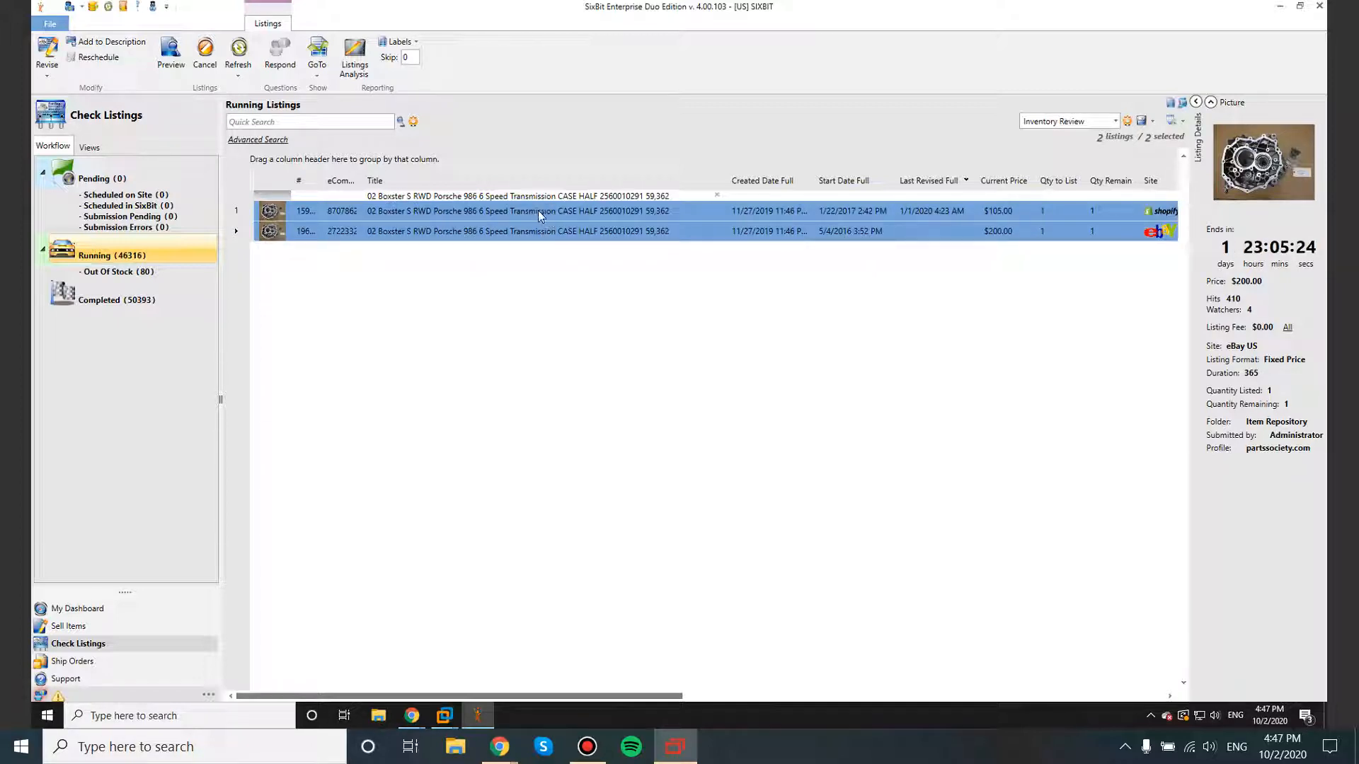
right_click(560, 233)
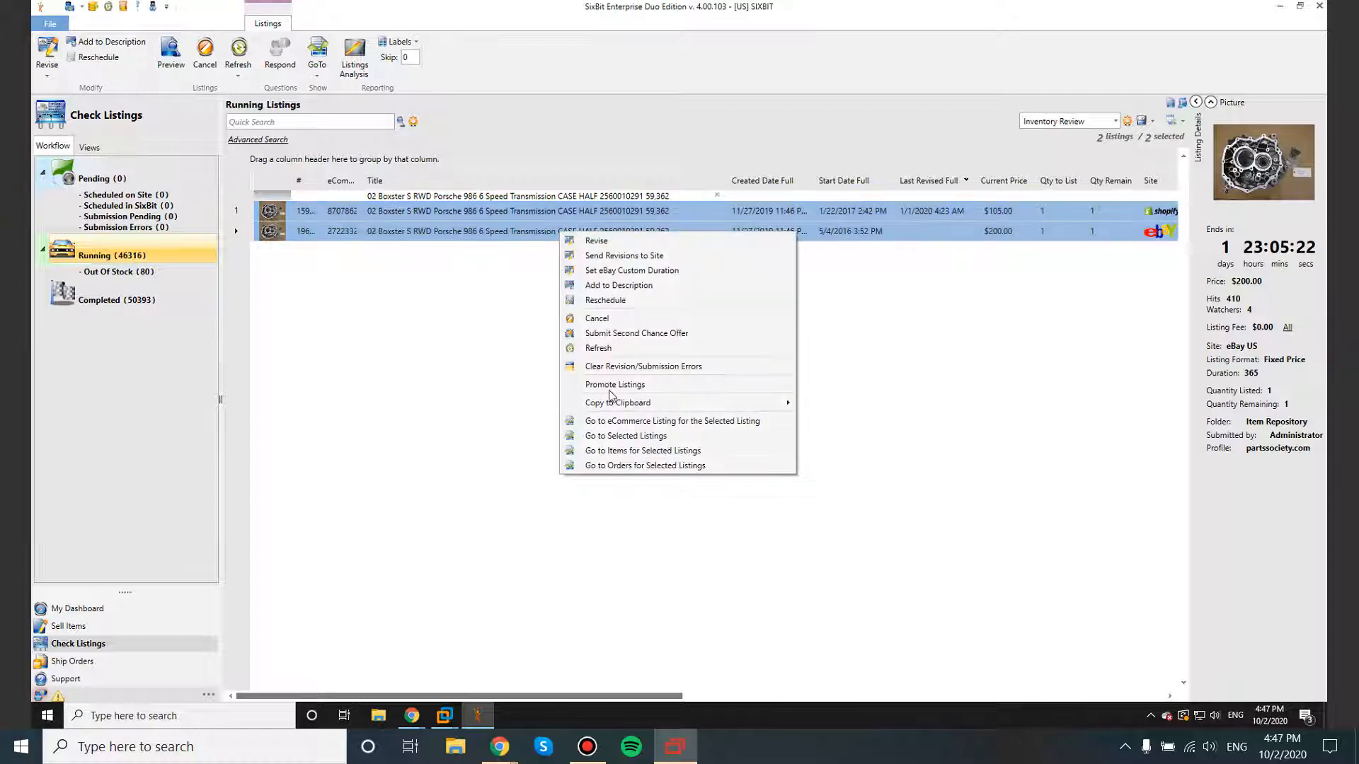
left_click(639, 451)
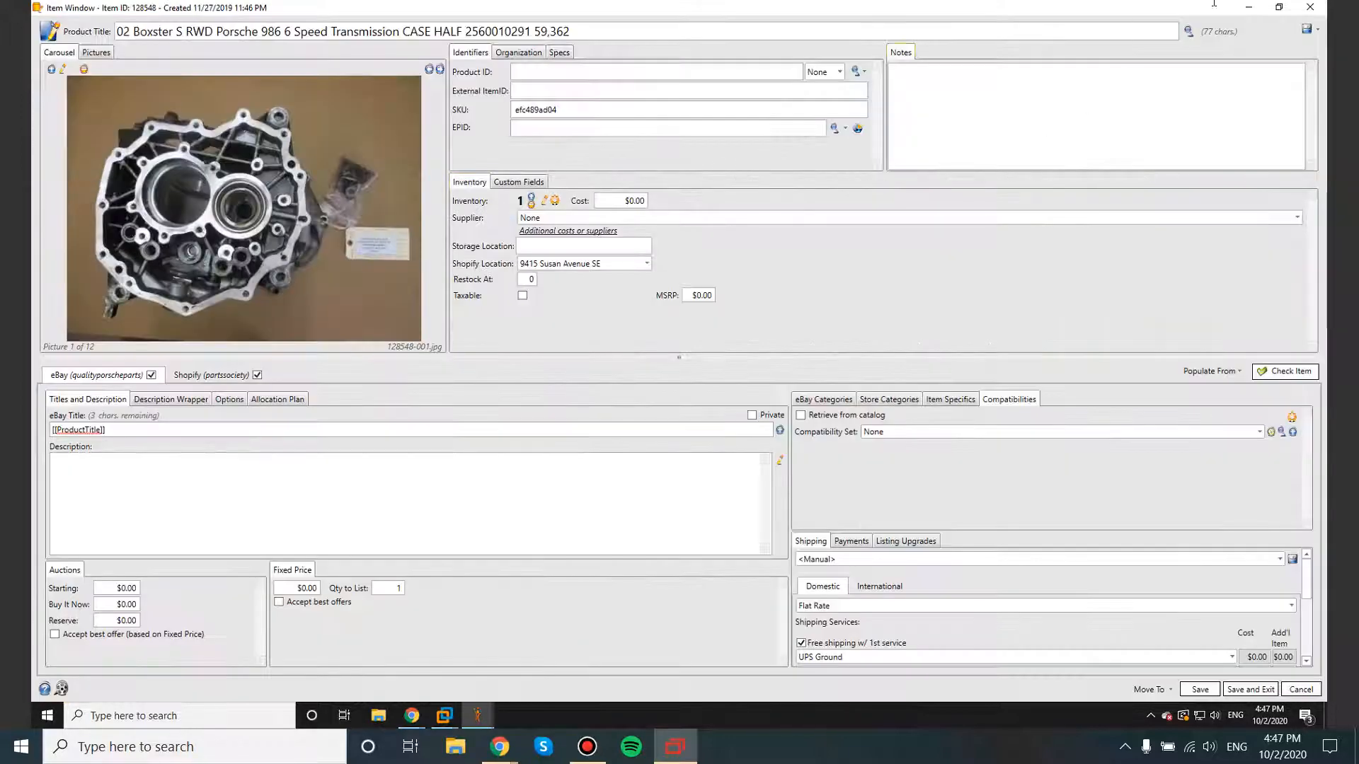
Copy "eBay Reconcile Delist 1" from instruction 9 of the Delist System checklist and paste it into the transmission case half item's Notes in SixBit
left_click(1254, 11)
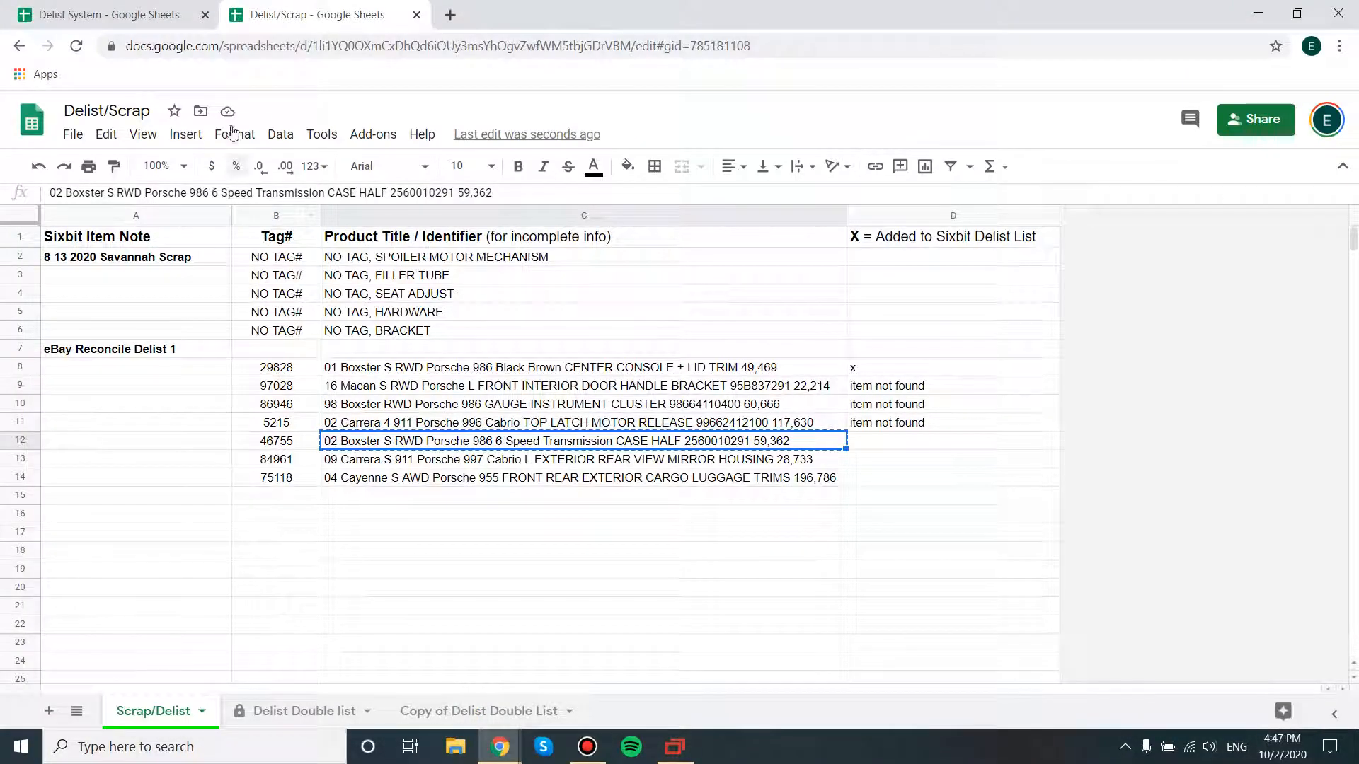
left_click(106, 15)
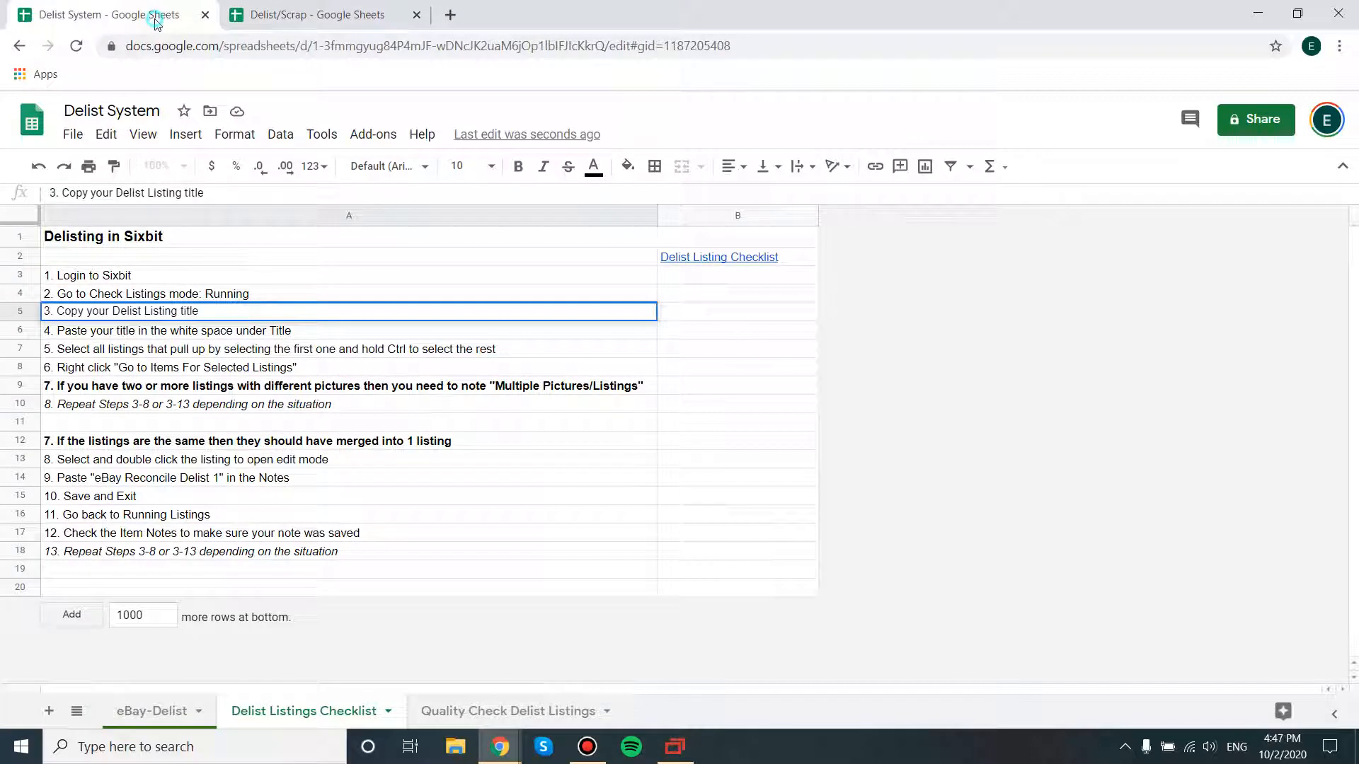
double_click(149, 477)
left_click_drag(100, 479, 218, 479)
left_click(675, 746)
key("ctrl+v")
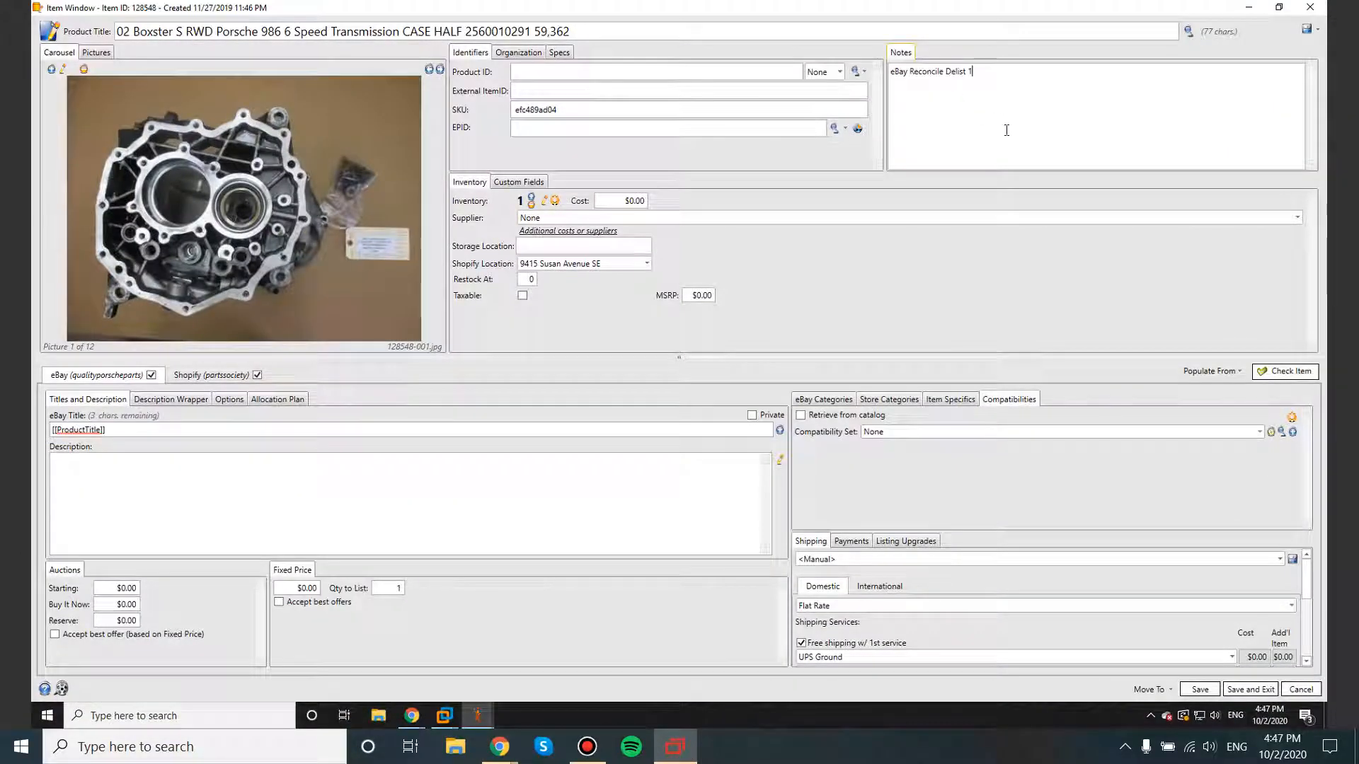
Save and close the transmission case half item, return to the running listings and check the Item Notes of both listings
left_click(1238, 690)
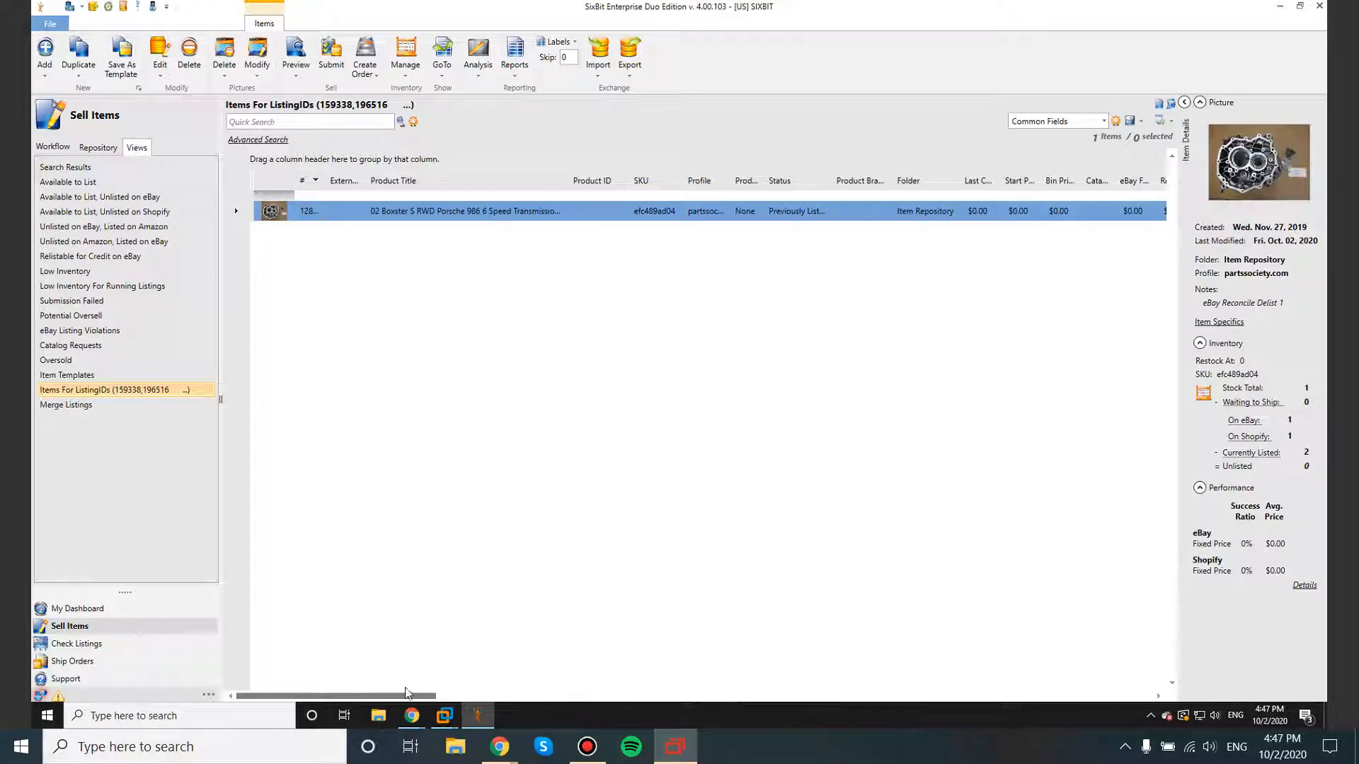
left_click(76, 646)
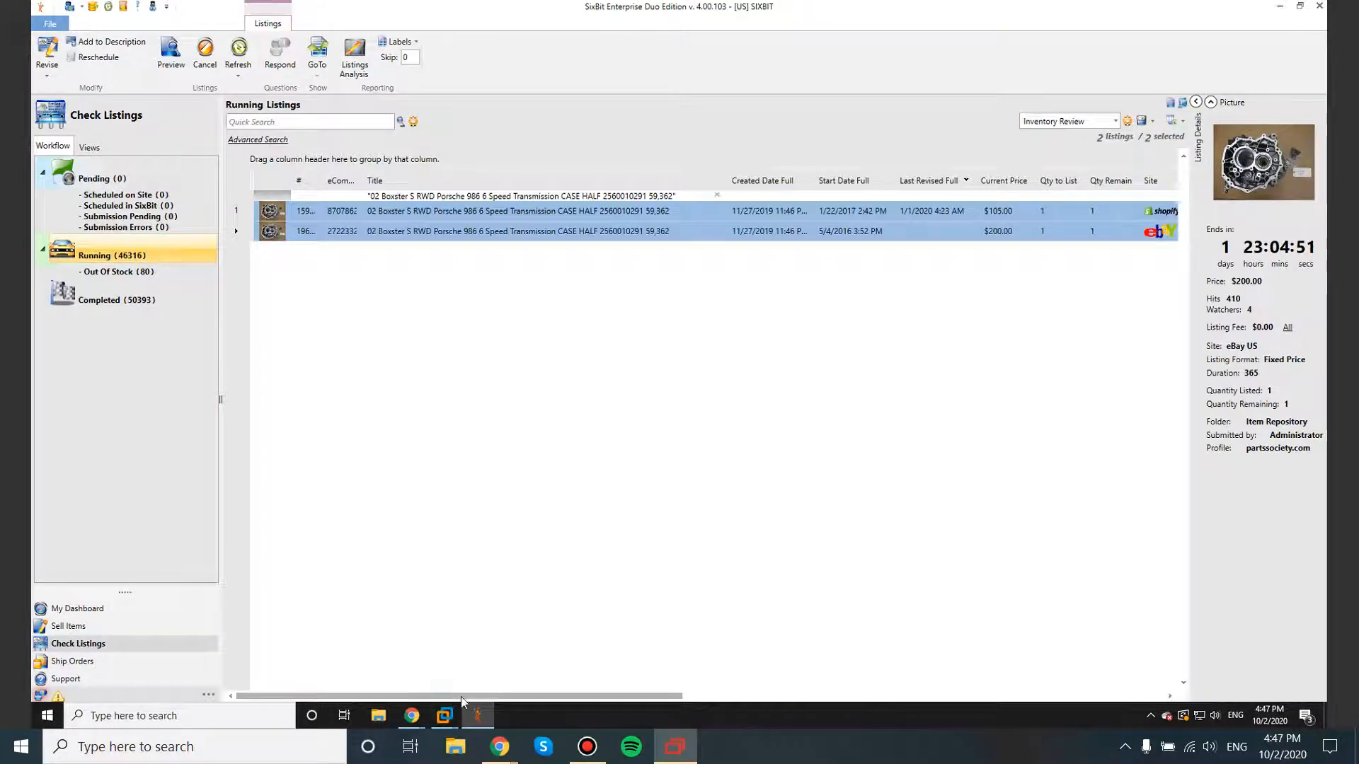
left_click_drag(451, 697, 897, 697)
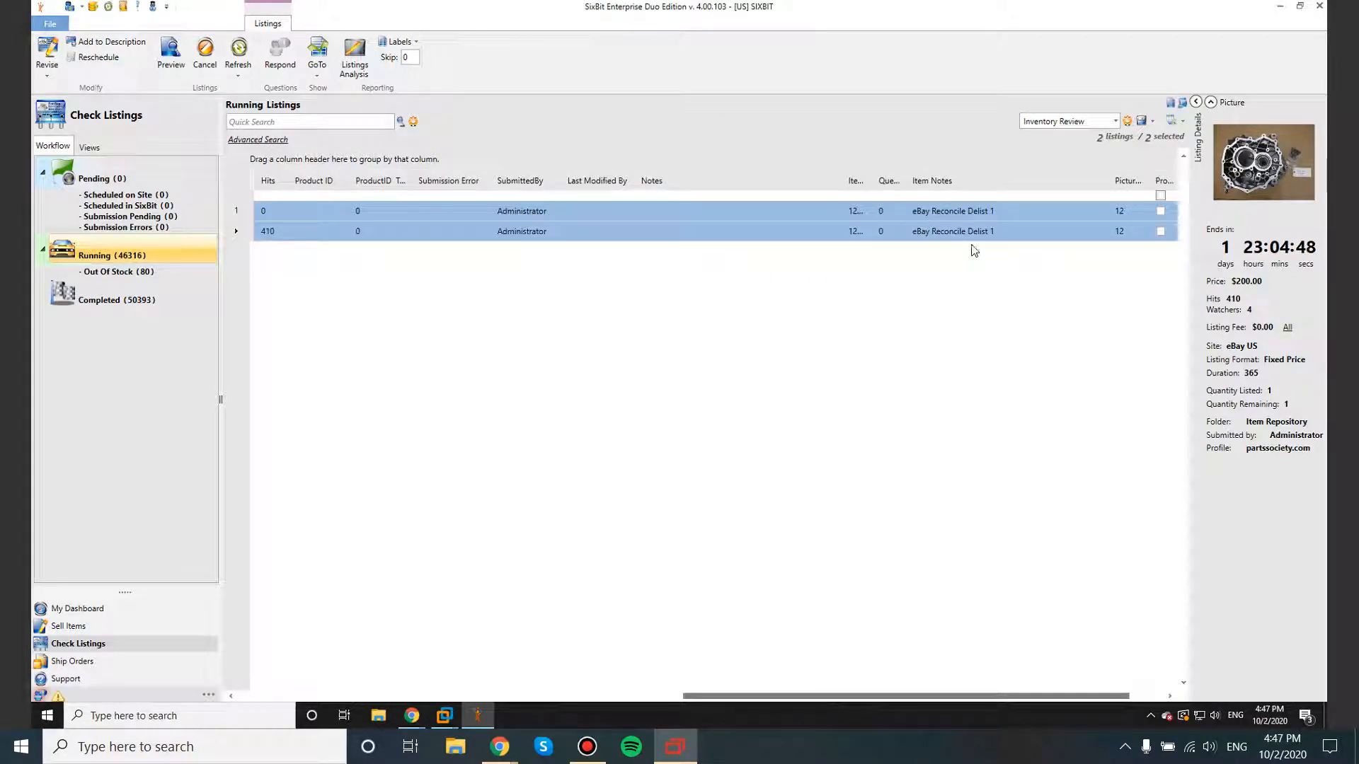
left_click(830, 697)
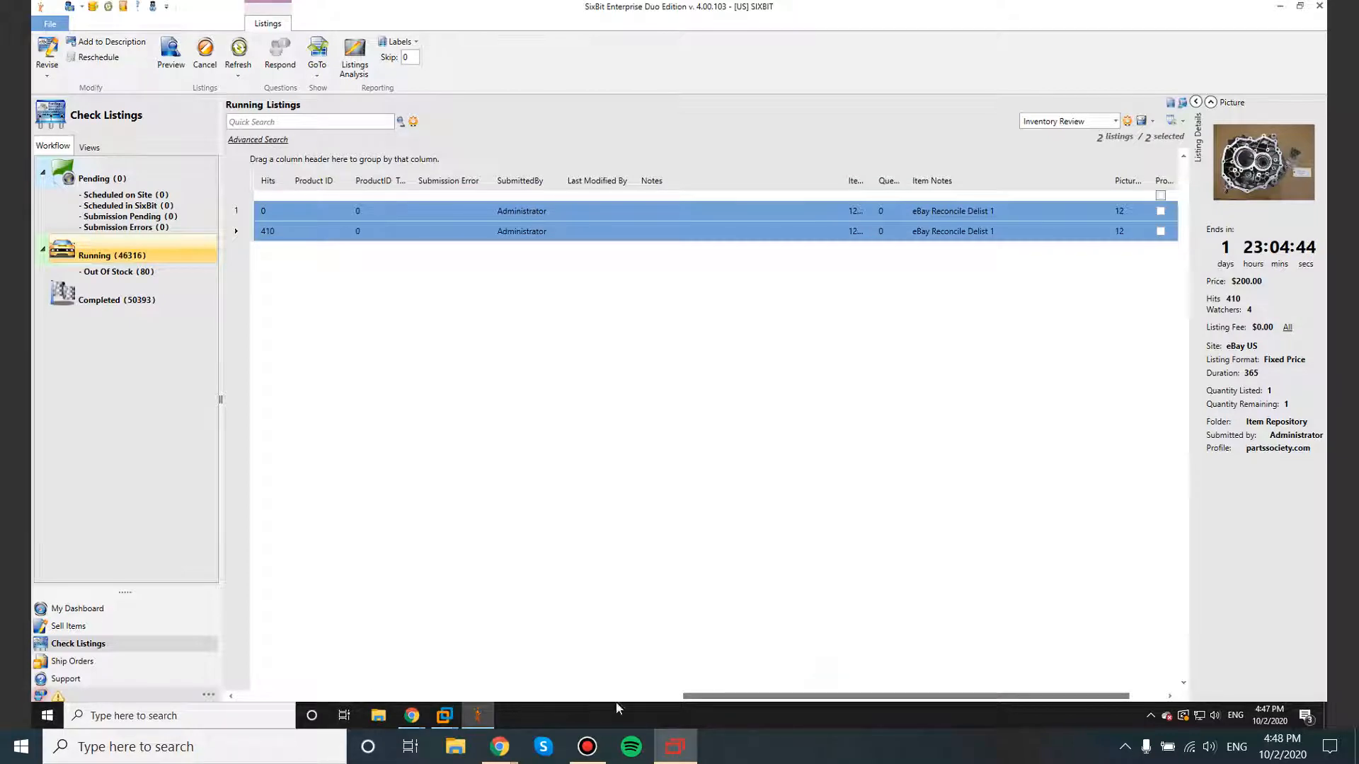
left_click_drag(751, 698, 244, 713)
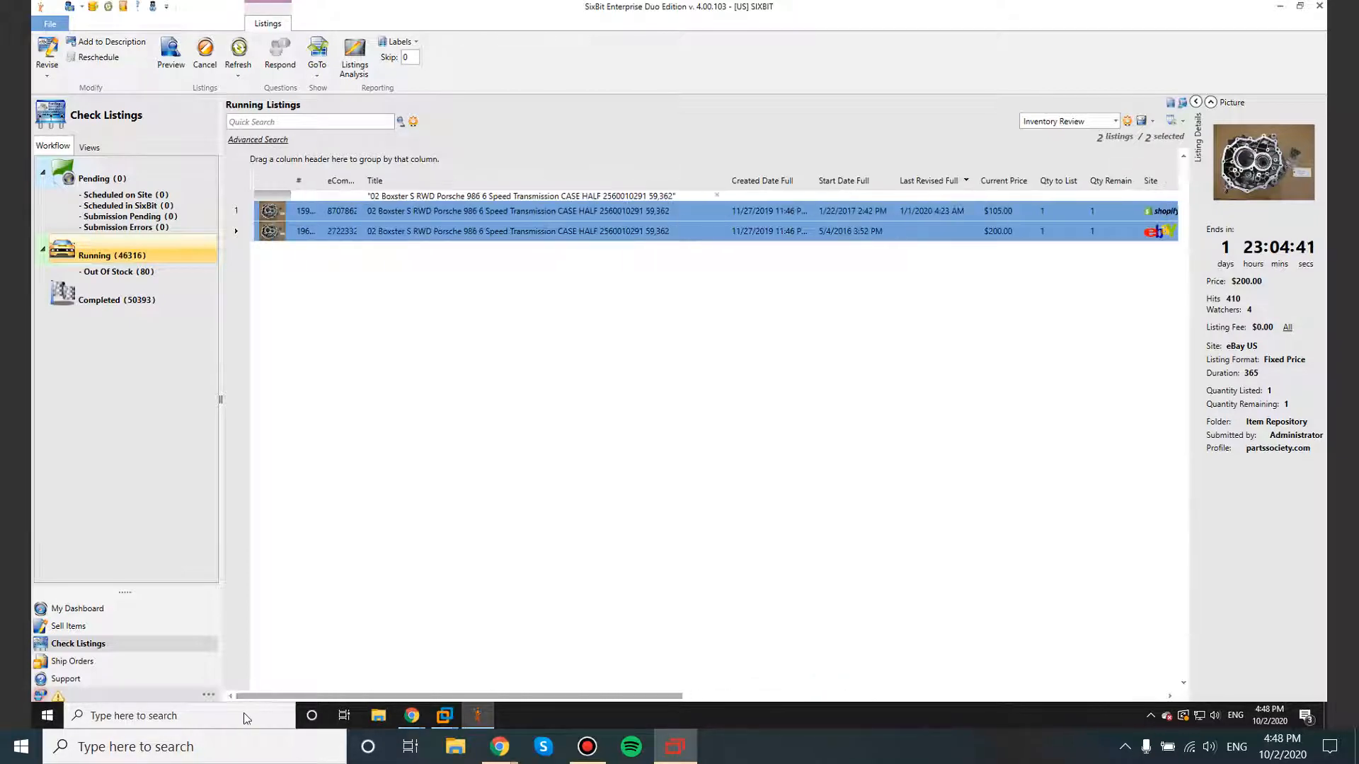
Mark the 02 Boxster S transmission case half row with "x" in the Delist/Scrap sheet
left_click(1258, 11)
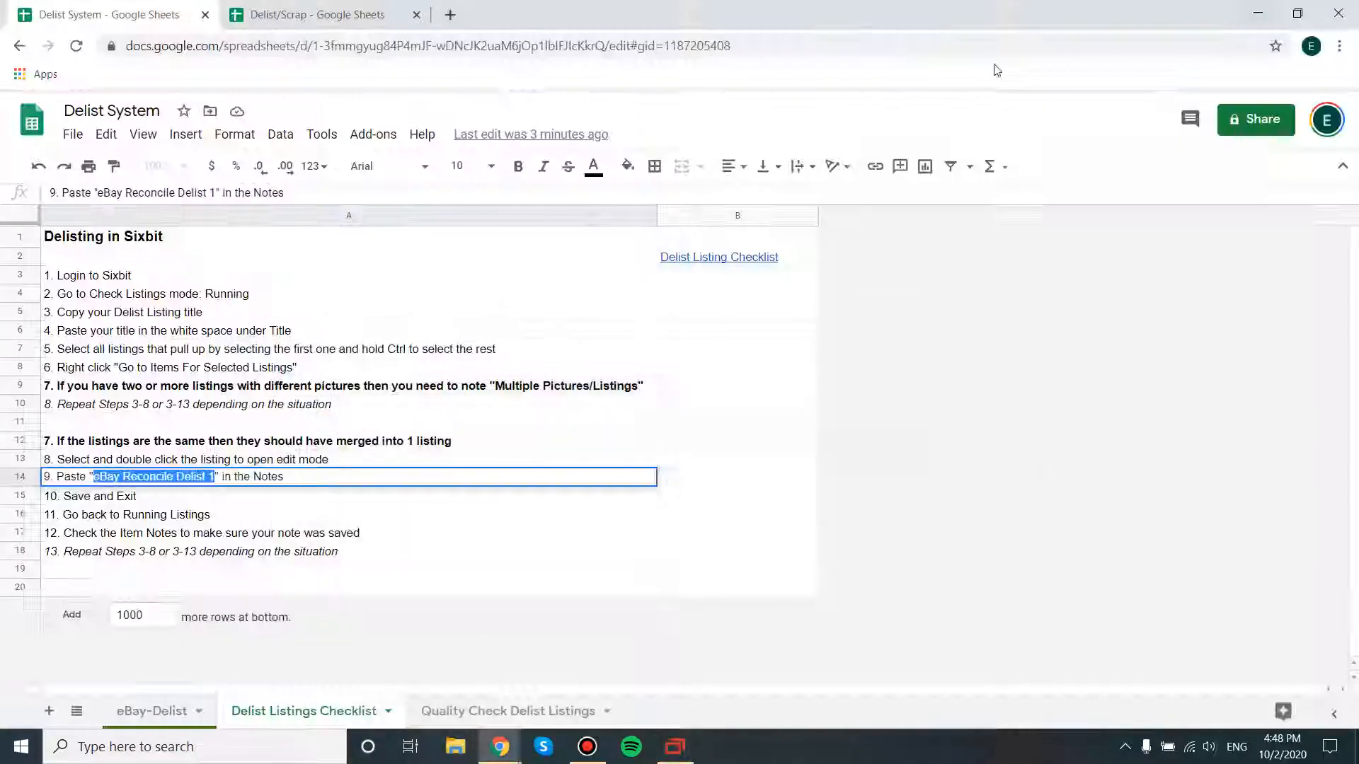
left_click(306, 10)
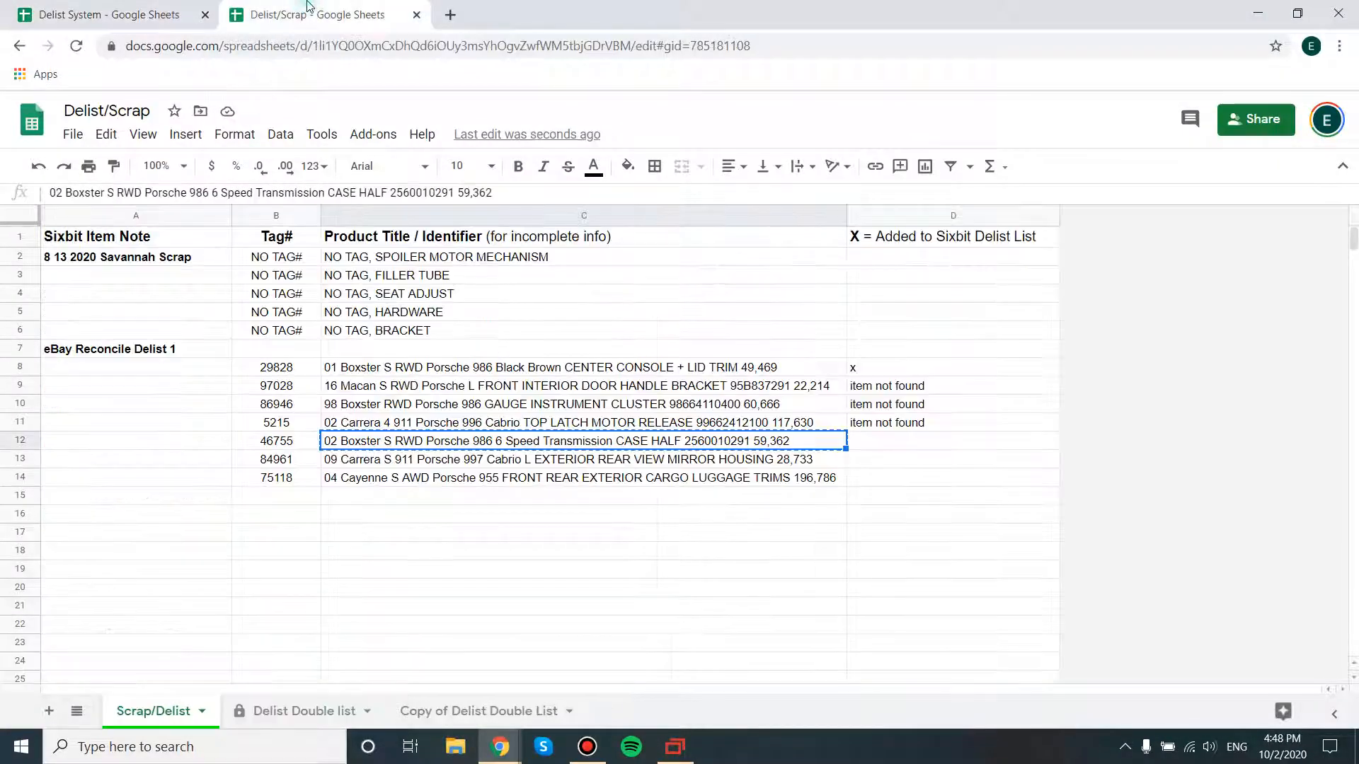
left_click(894, 443)
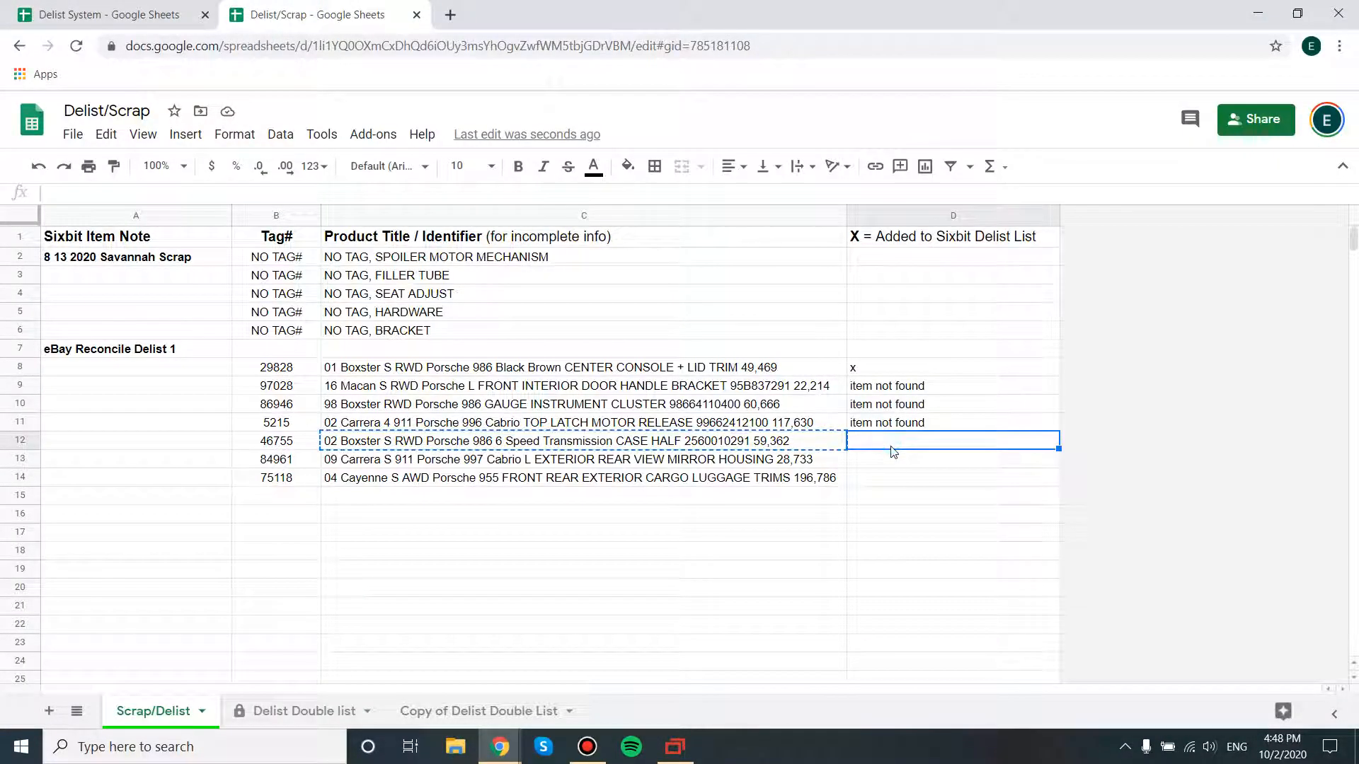
type("x")
Copy the 09 Carrera S exterior rear view mirror housing title and filter SixBit's running listings by it
left_click(763, 461)
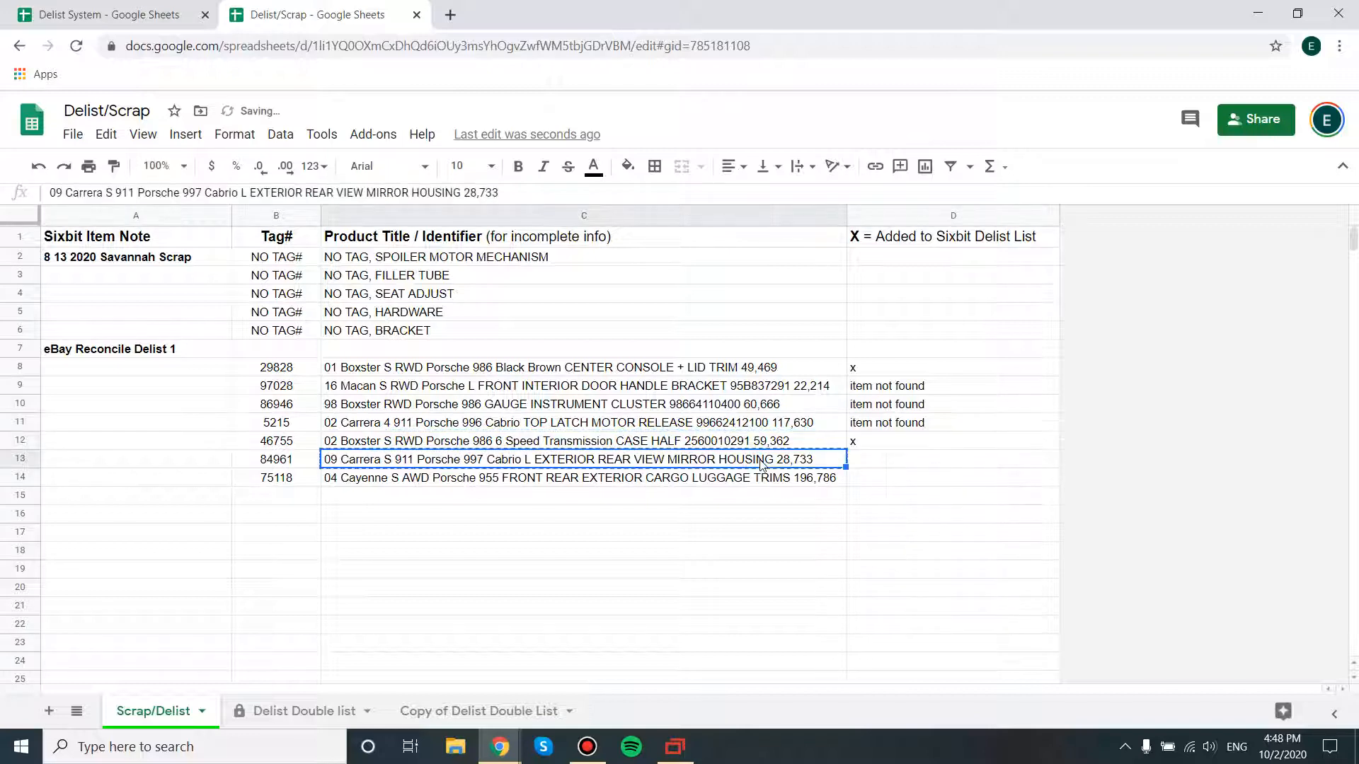
left_click(675, 746)
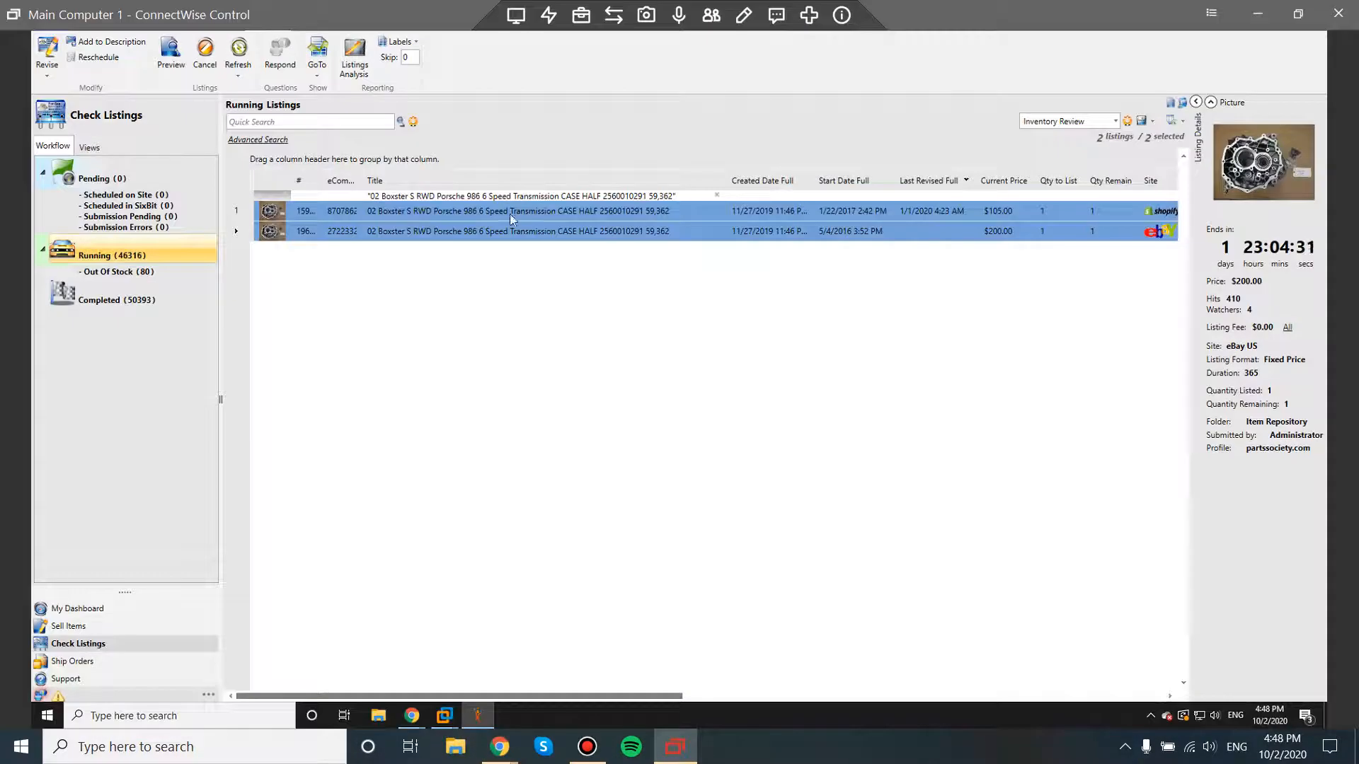
left_click(470, 195)
key("ctrl+v")
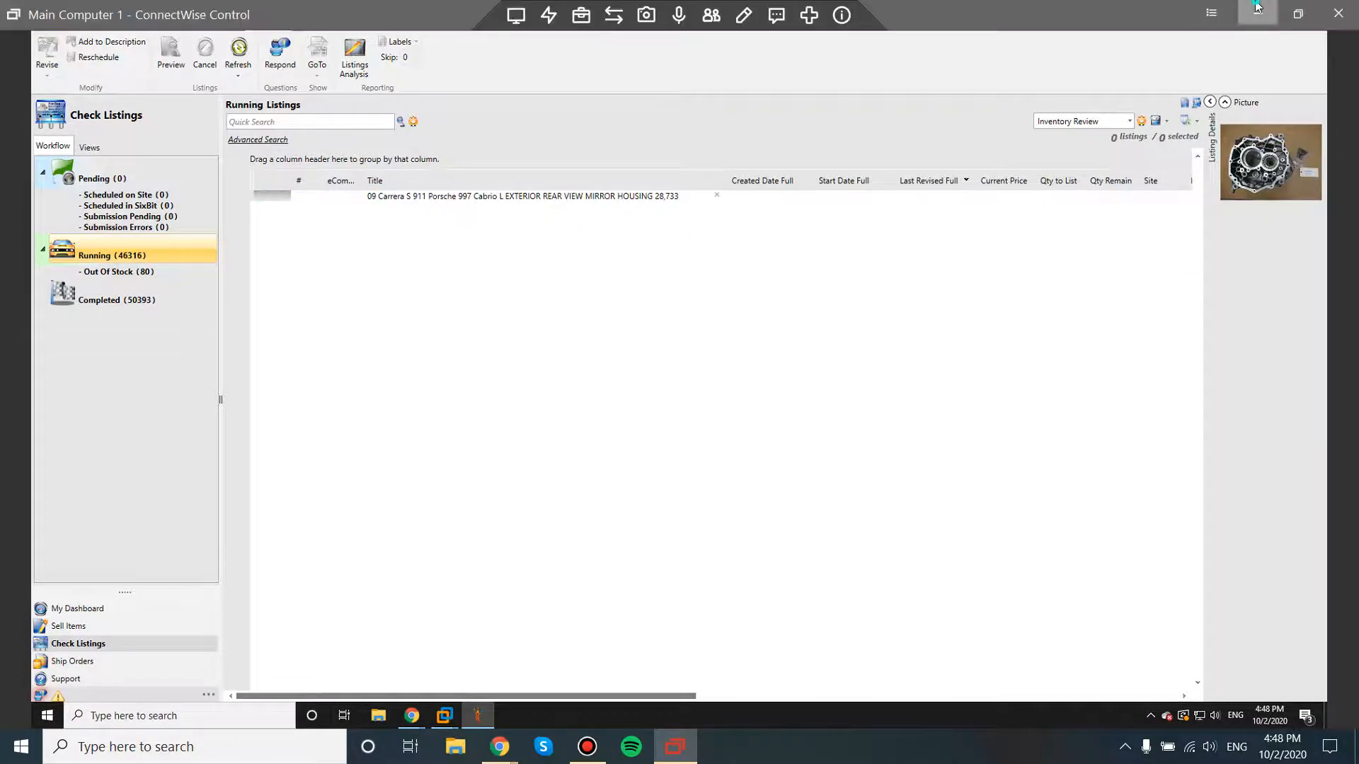
Copy "item not found" from the 02 Carrera 4 row to the 09 Carrera S mirror housing row in the Delist/Scrap sheet
left_click(1257, 10)
left_click(936, 425)
key("ctrl+c")
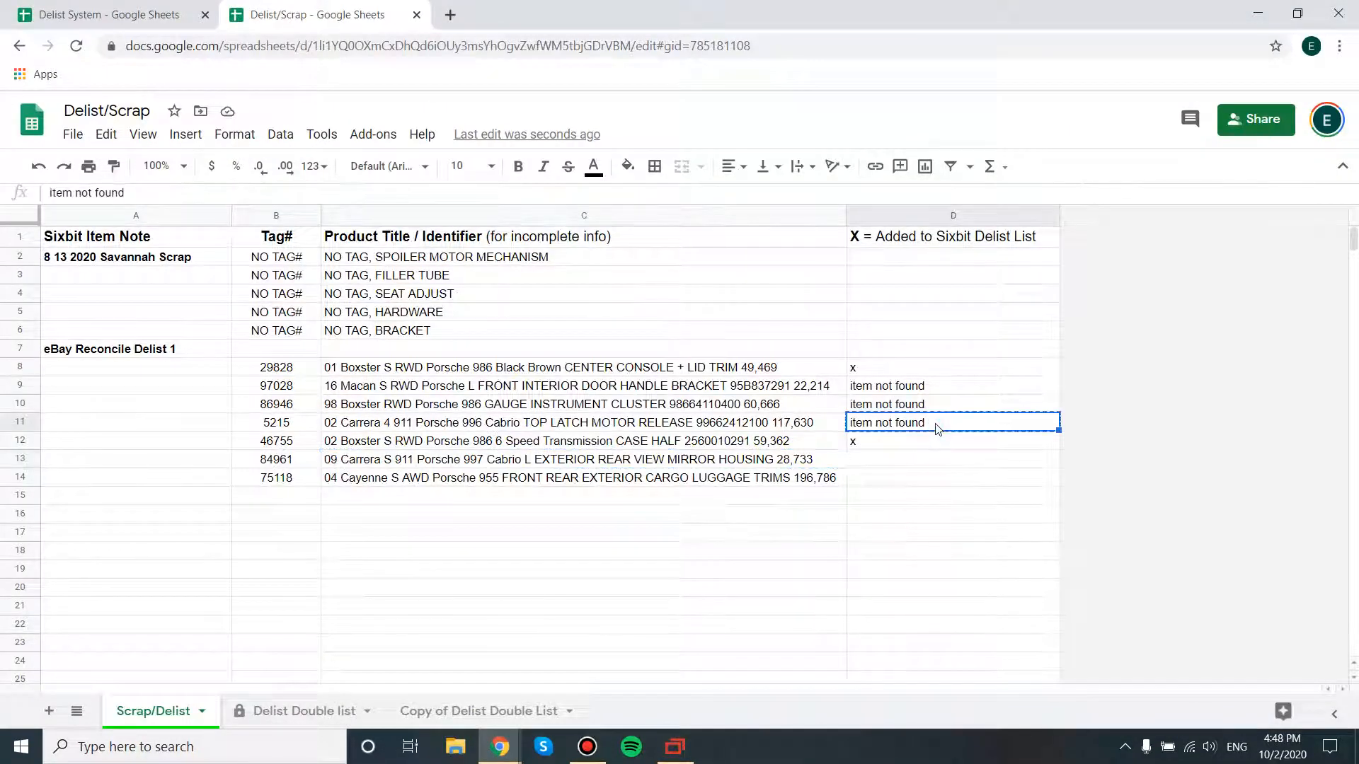
left_click(902, 461)
key("ctrl+v")
Copy the 04 Cayenne S cargo luggage trims title and filter SixBit's running listings by it, replacing the whole previous title
left_click(798, 478)
key("ctrl+c")
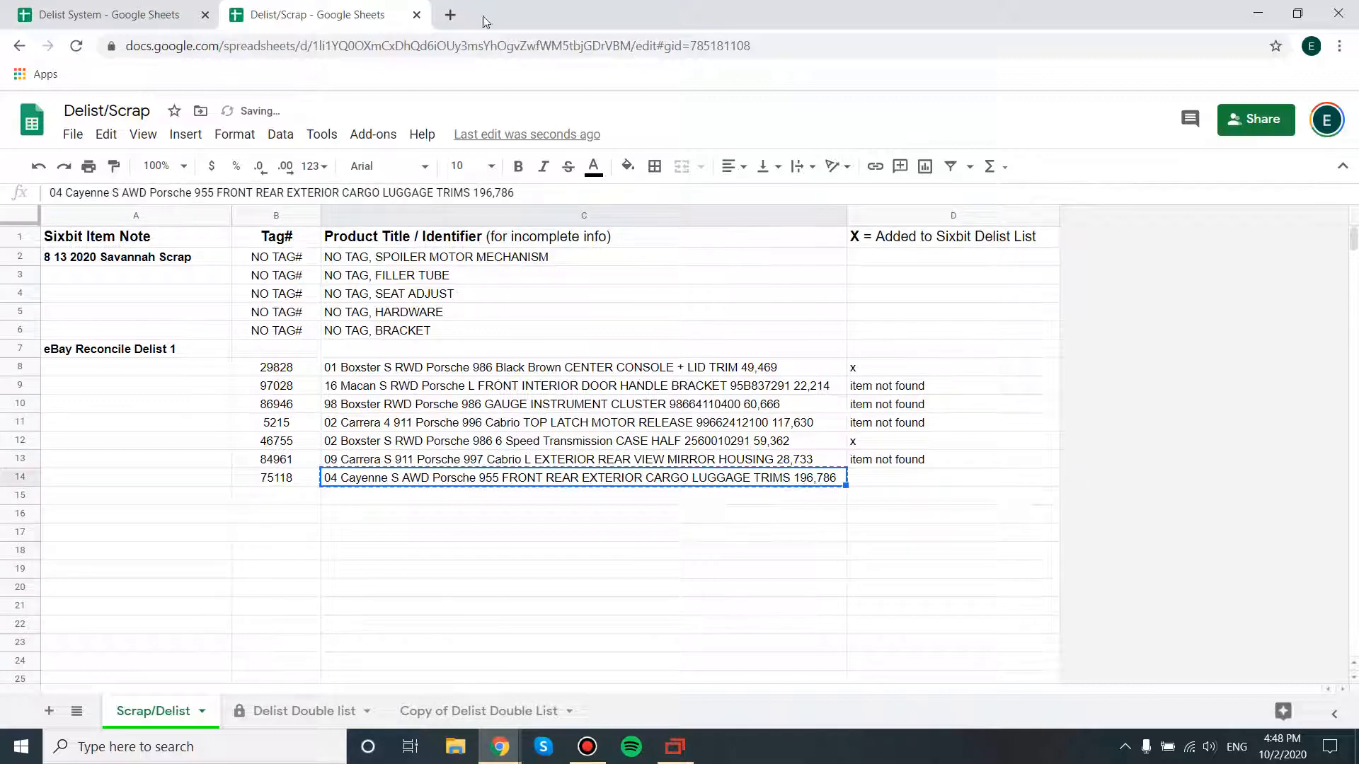
left_click(675, 746)
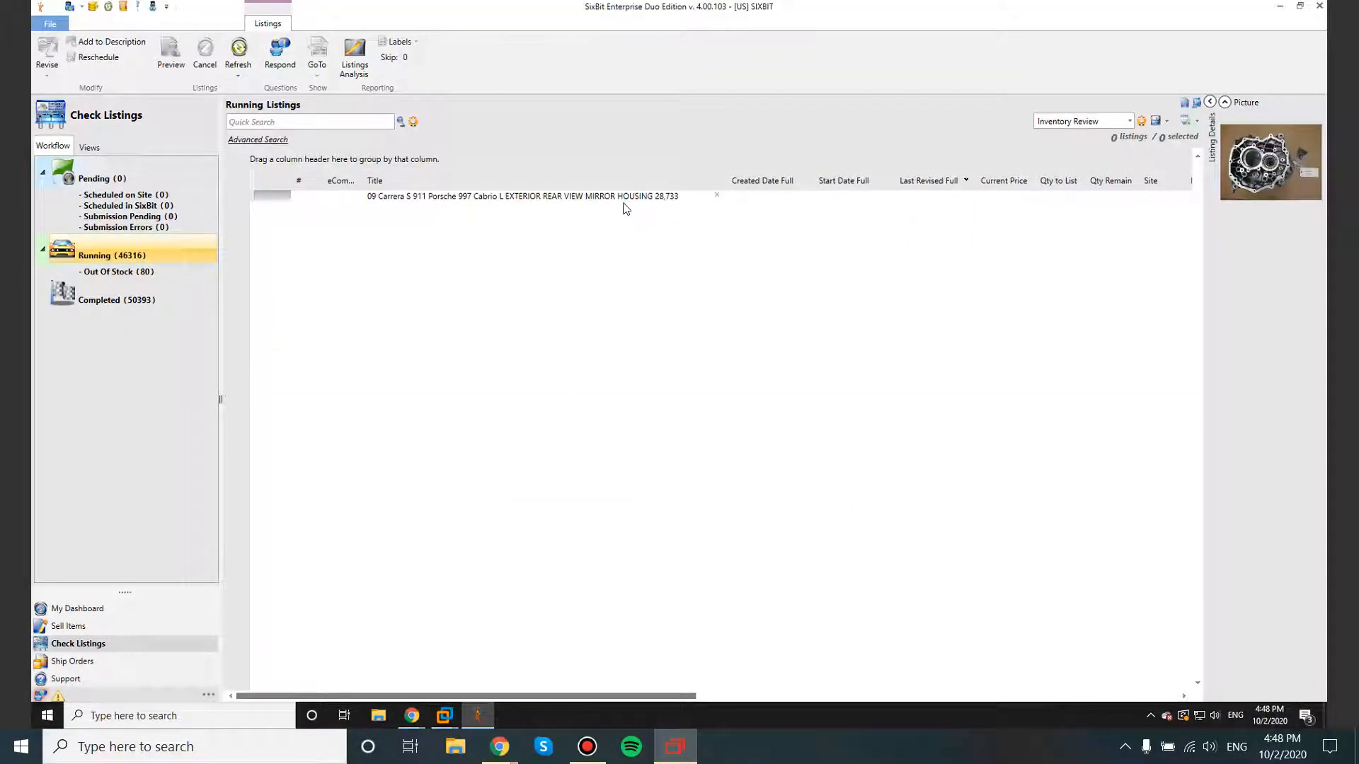
key("ctrl+v")
double_click(623, 196)
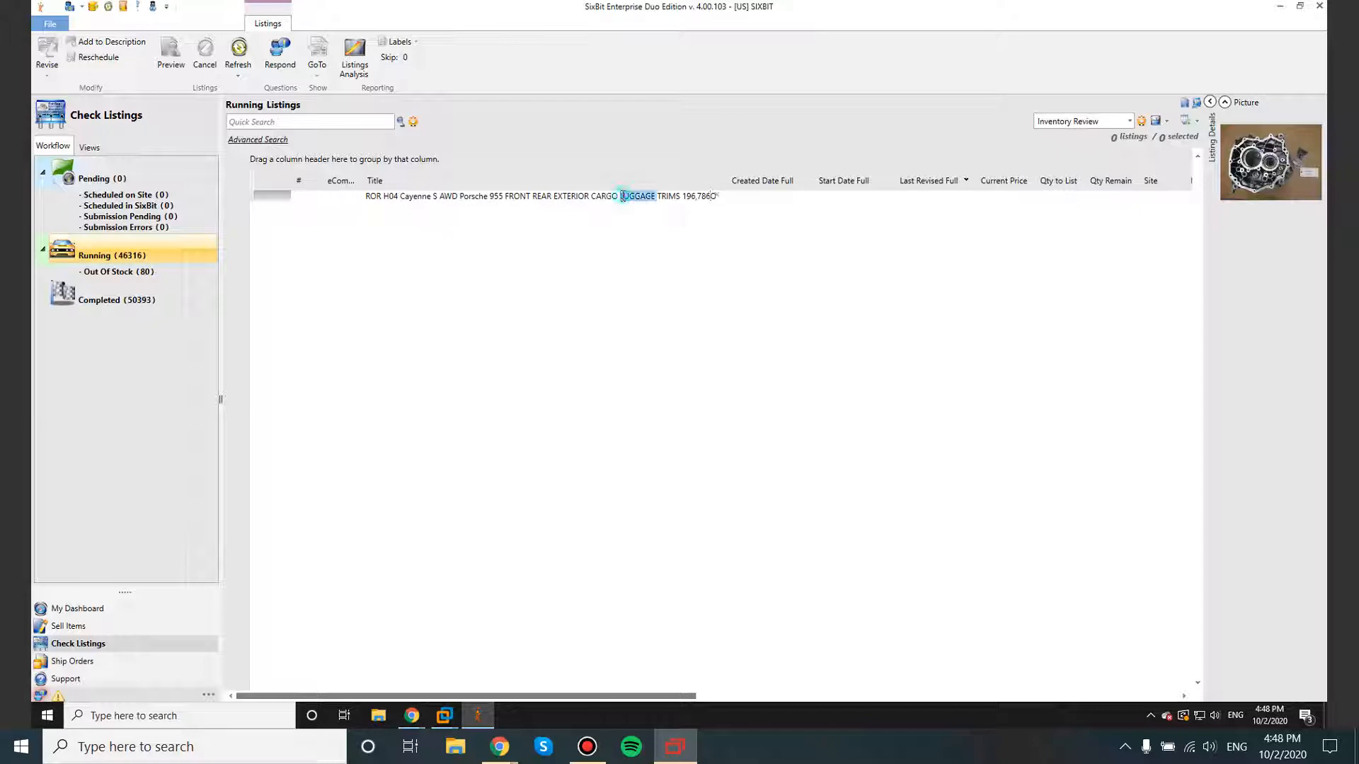
left_click(714, 196)
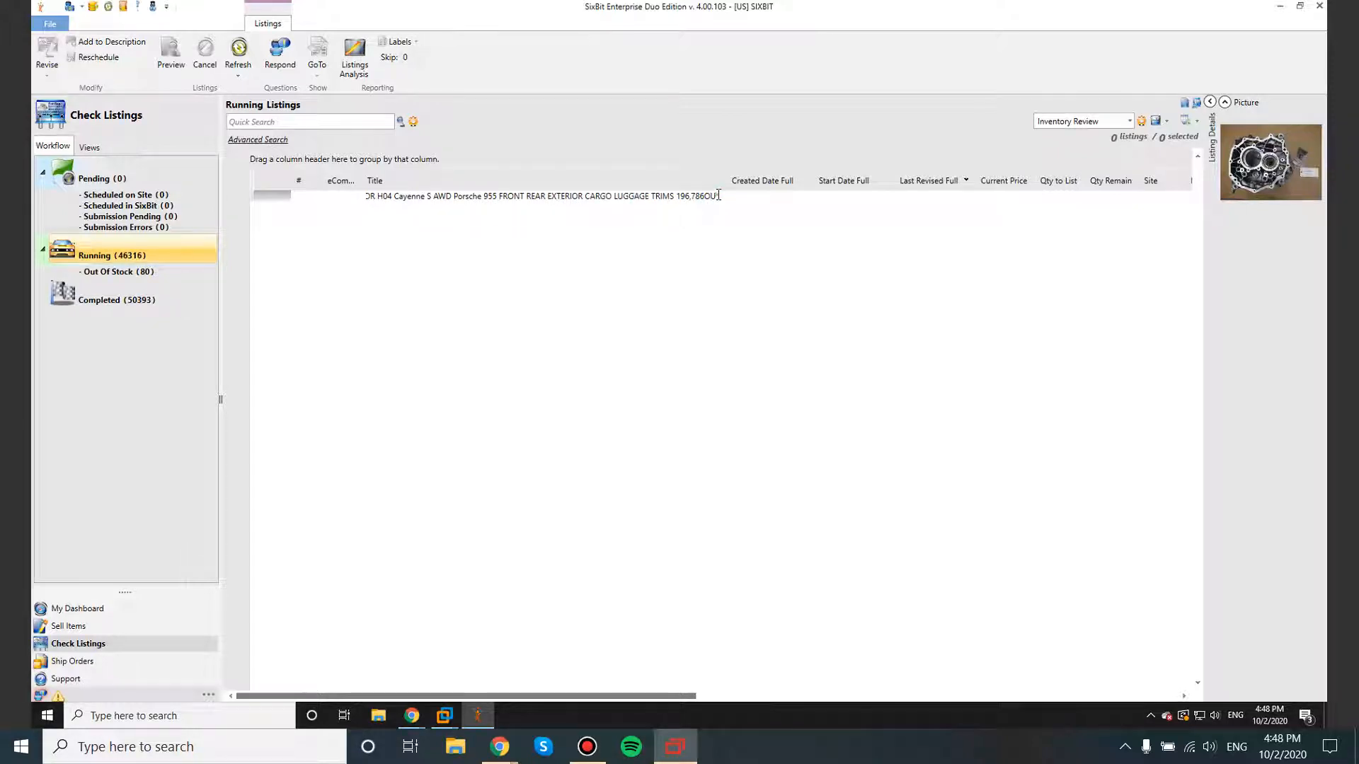
key("ctrl+a")
key("ctrl+v")
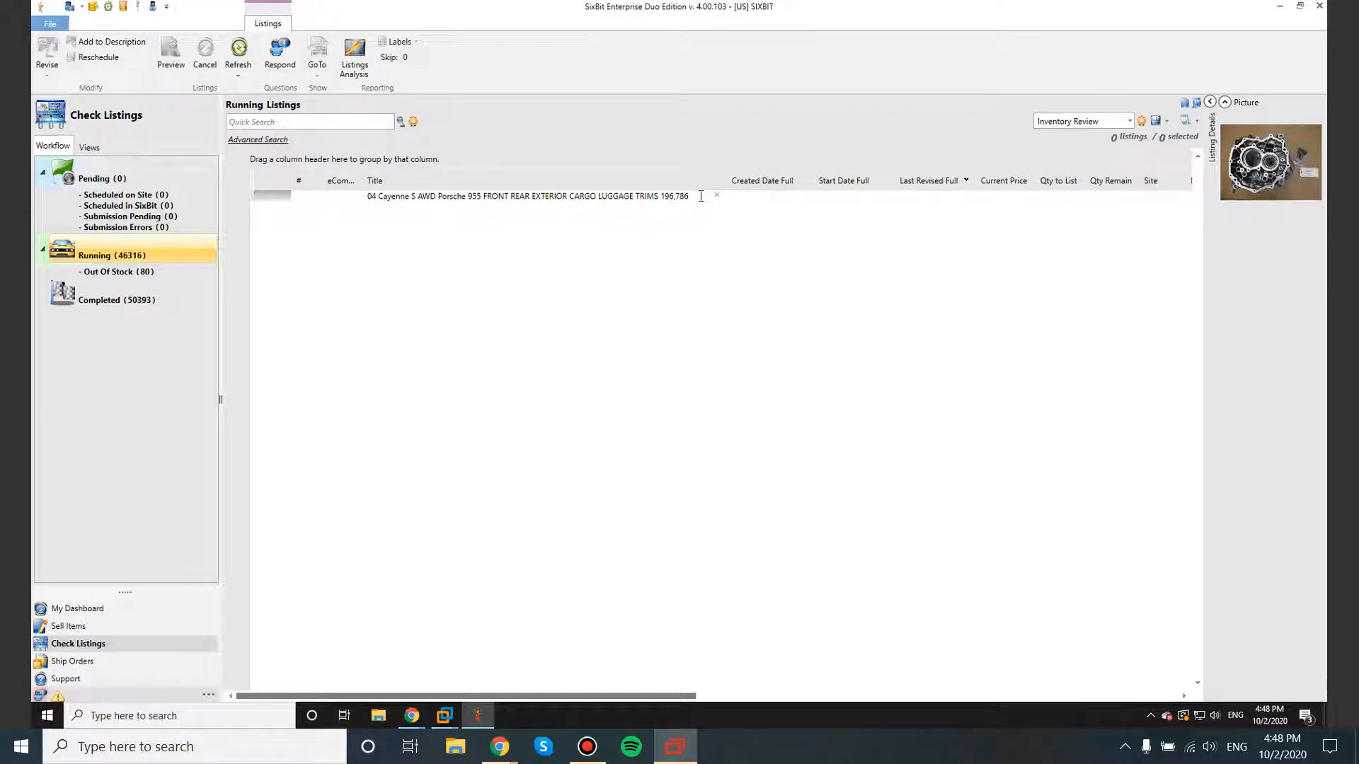
Clear the title filter and search the running listings again for the 04 Cayenne S cargo luggage trims title
left_click_drag(700, 197, 359, 202)
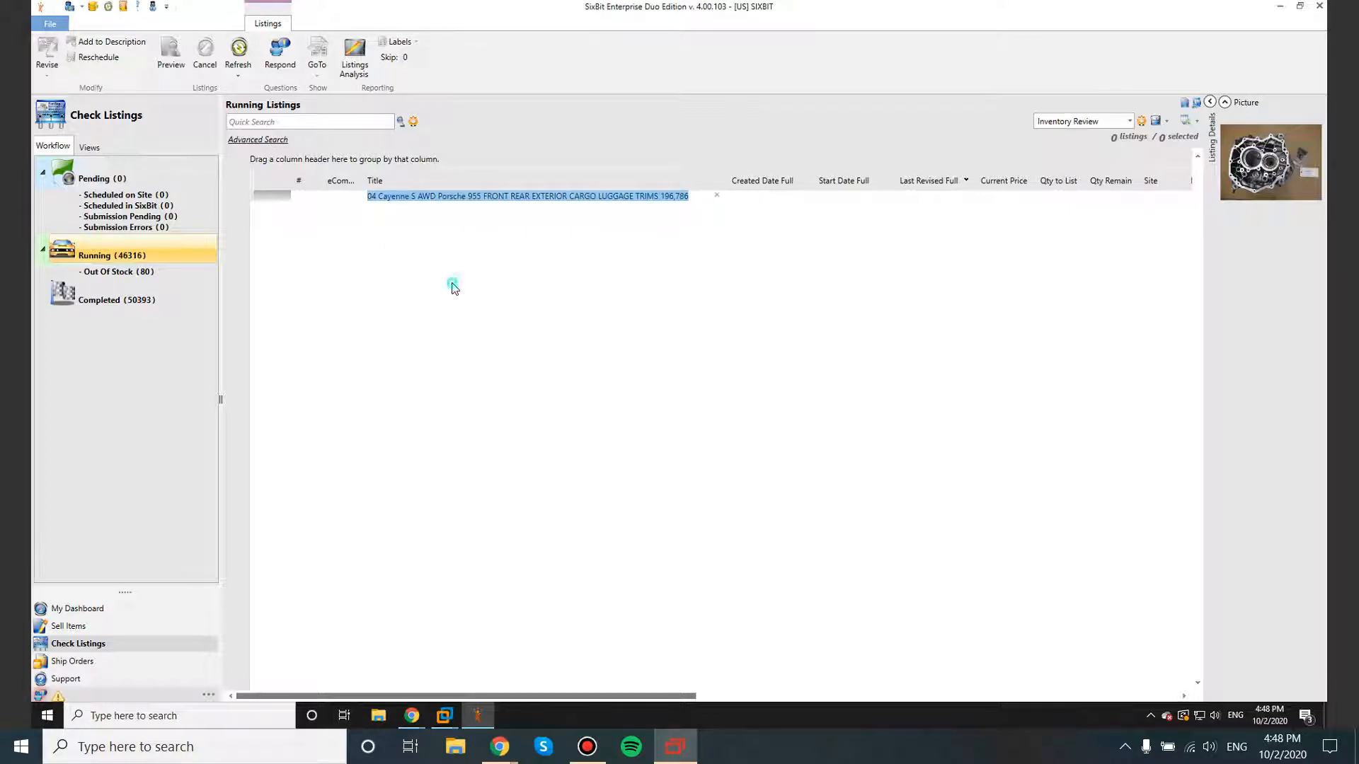
left_click(715, 194)
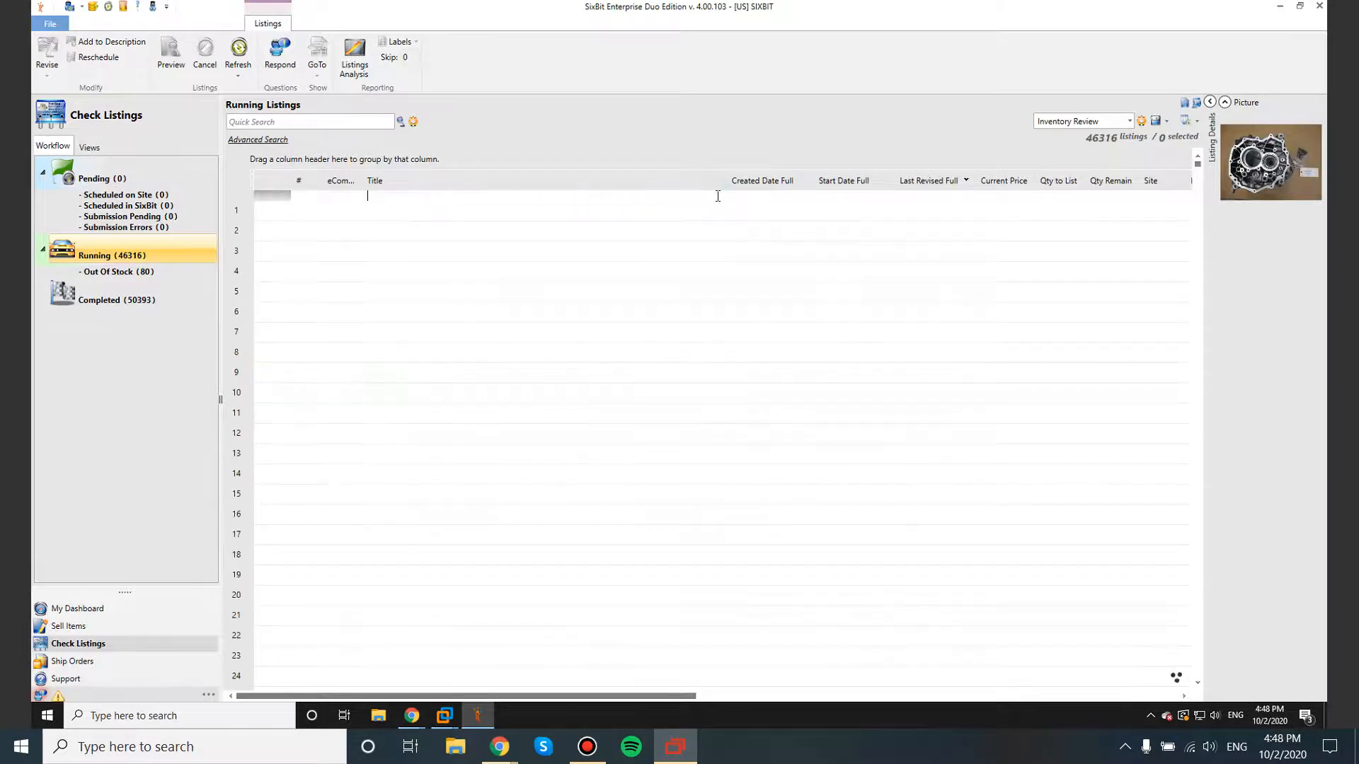
key("ctrl+v")
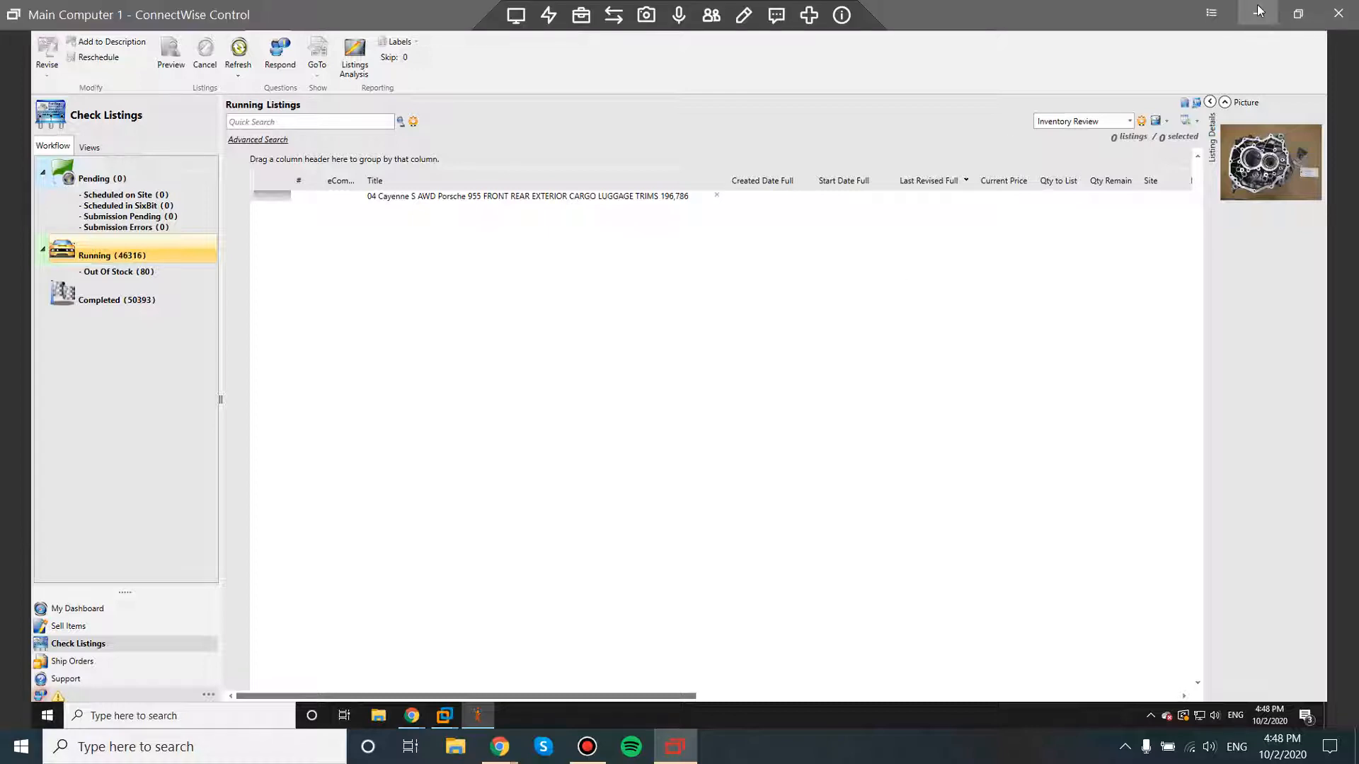
Copy "item not found" from the 09 Carrera S row to the 04 Cayenne S cargo luggage trims row in the Delist/Scrap sheet
left_click(1258, 10)
left_click(903, 465)
key("ctrl+c")
left_click(896, 483)
key("ctrl+v")
left_click(698, 499)
left_click_drag(754, 372, 975, 478)
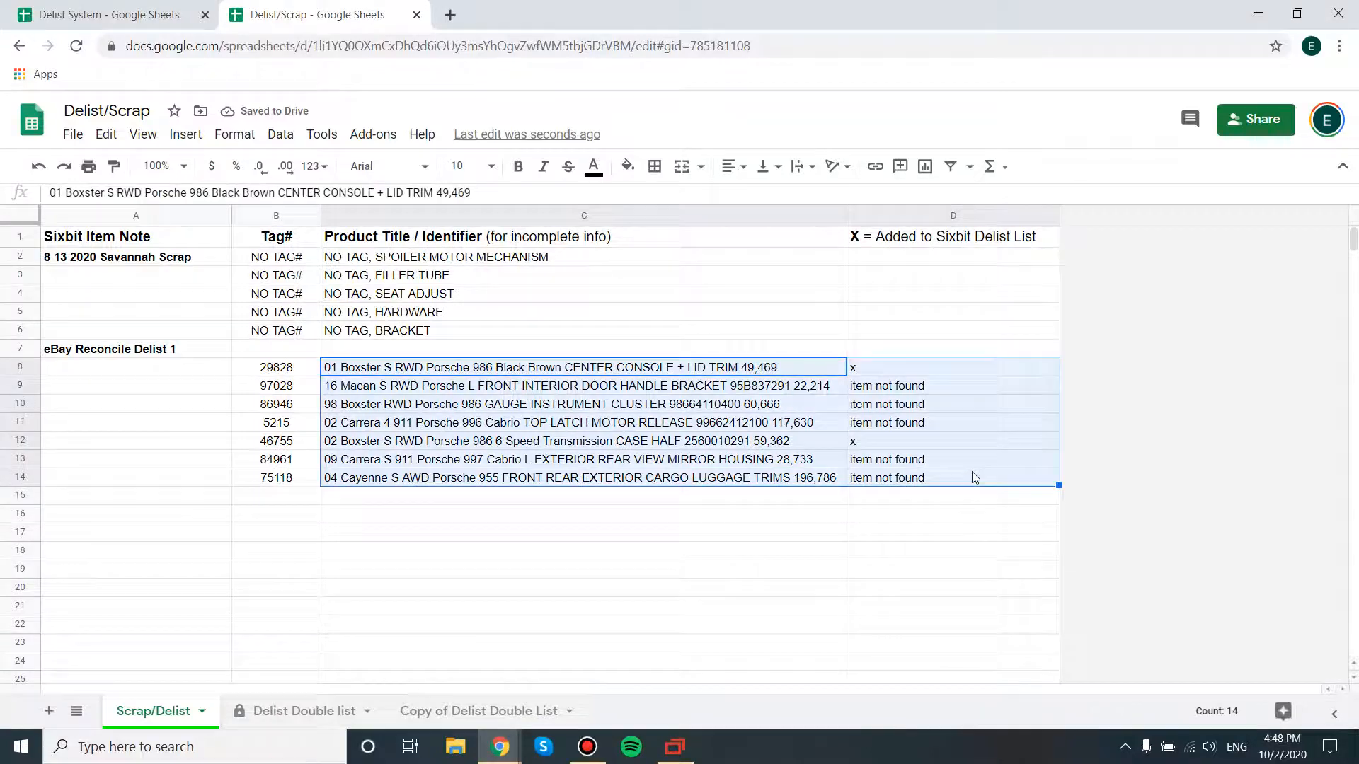
left_click(478, 389)
left_click(283, 373)
left_click(21, 366)
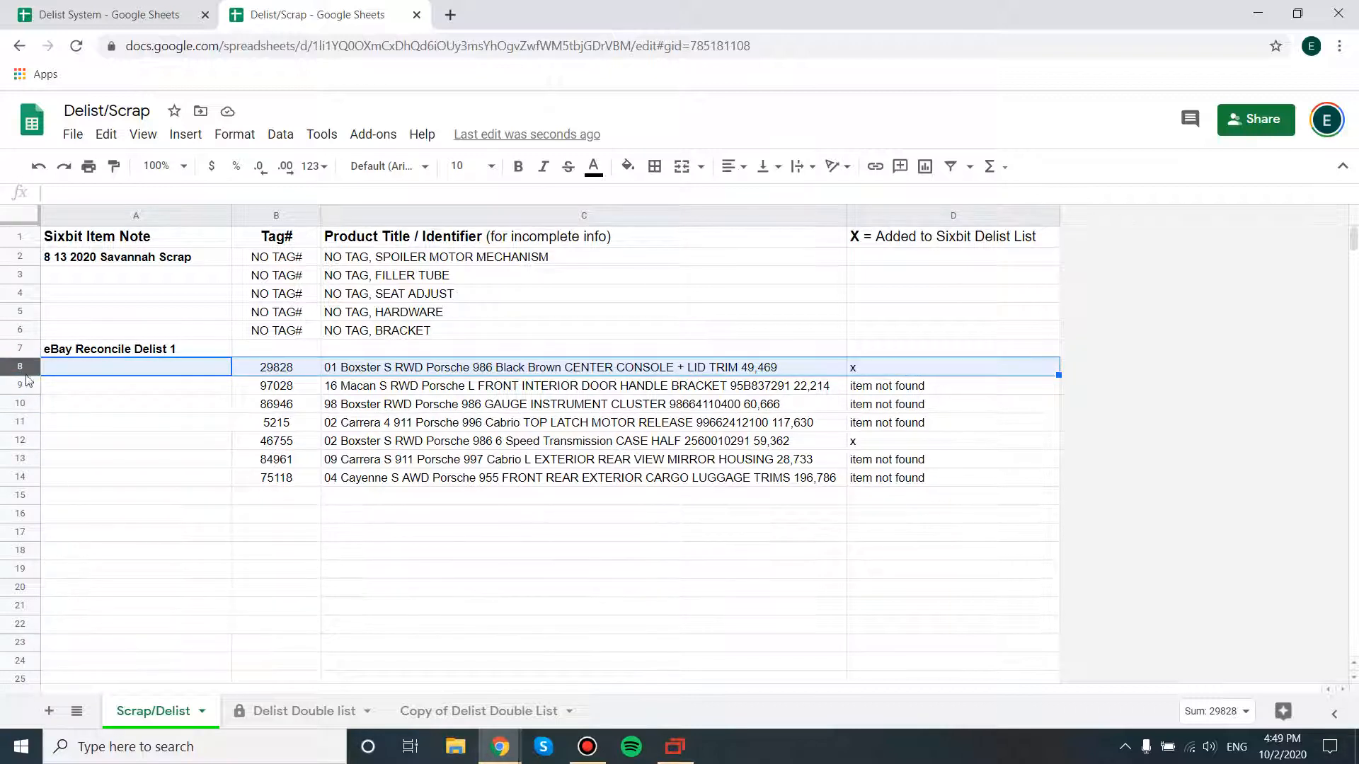
left_click_drag(58, 484, 884, 478)
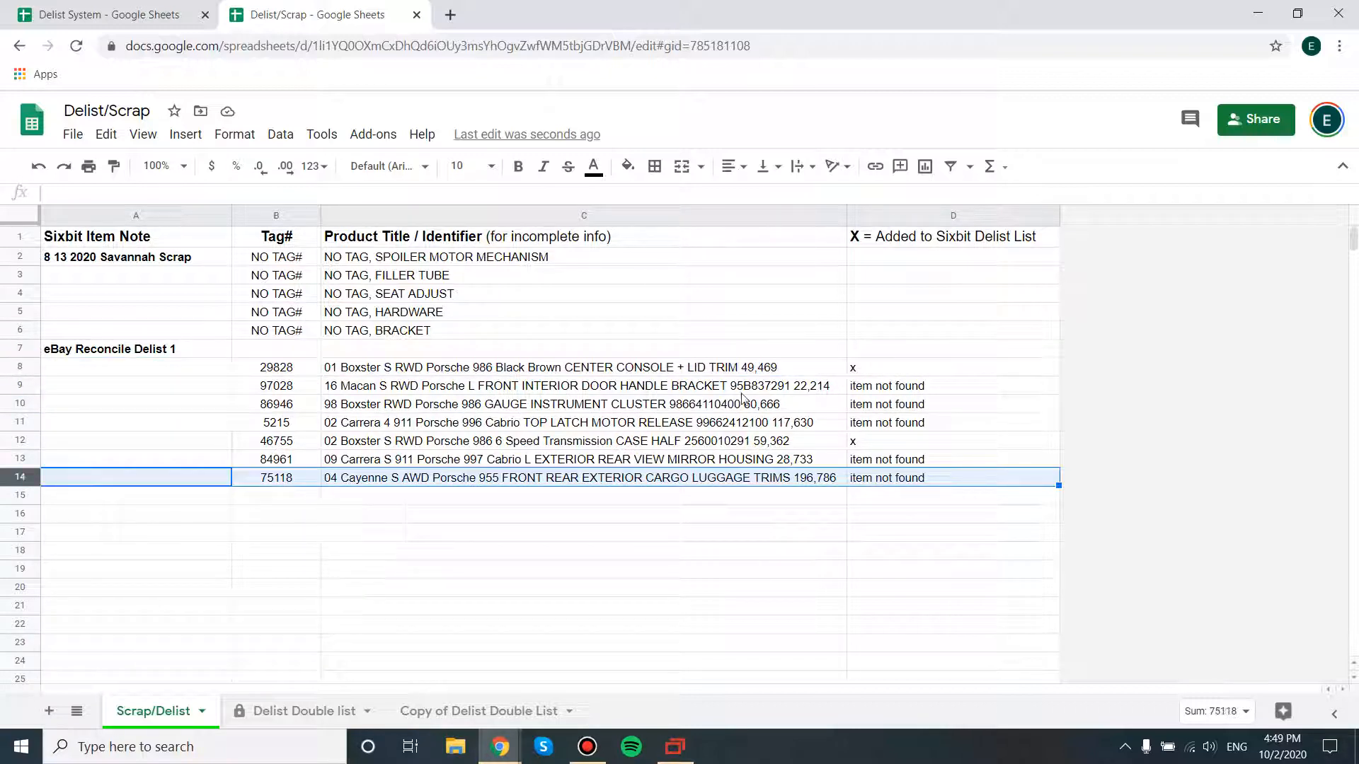
left_click(587, 746)
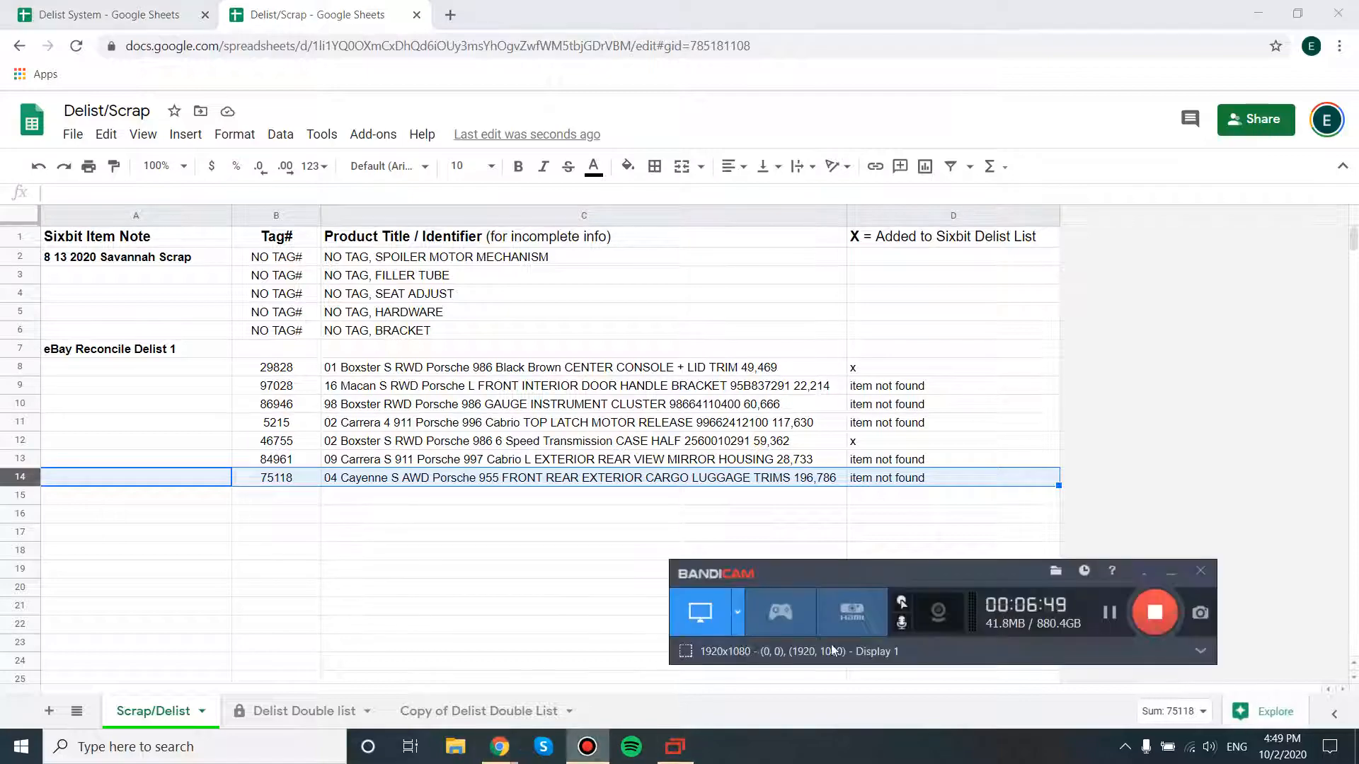